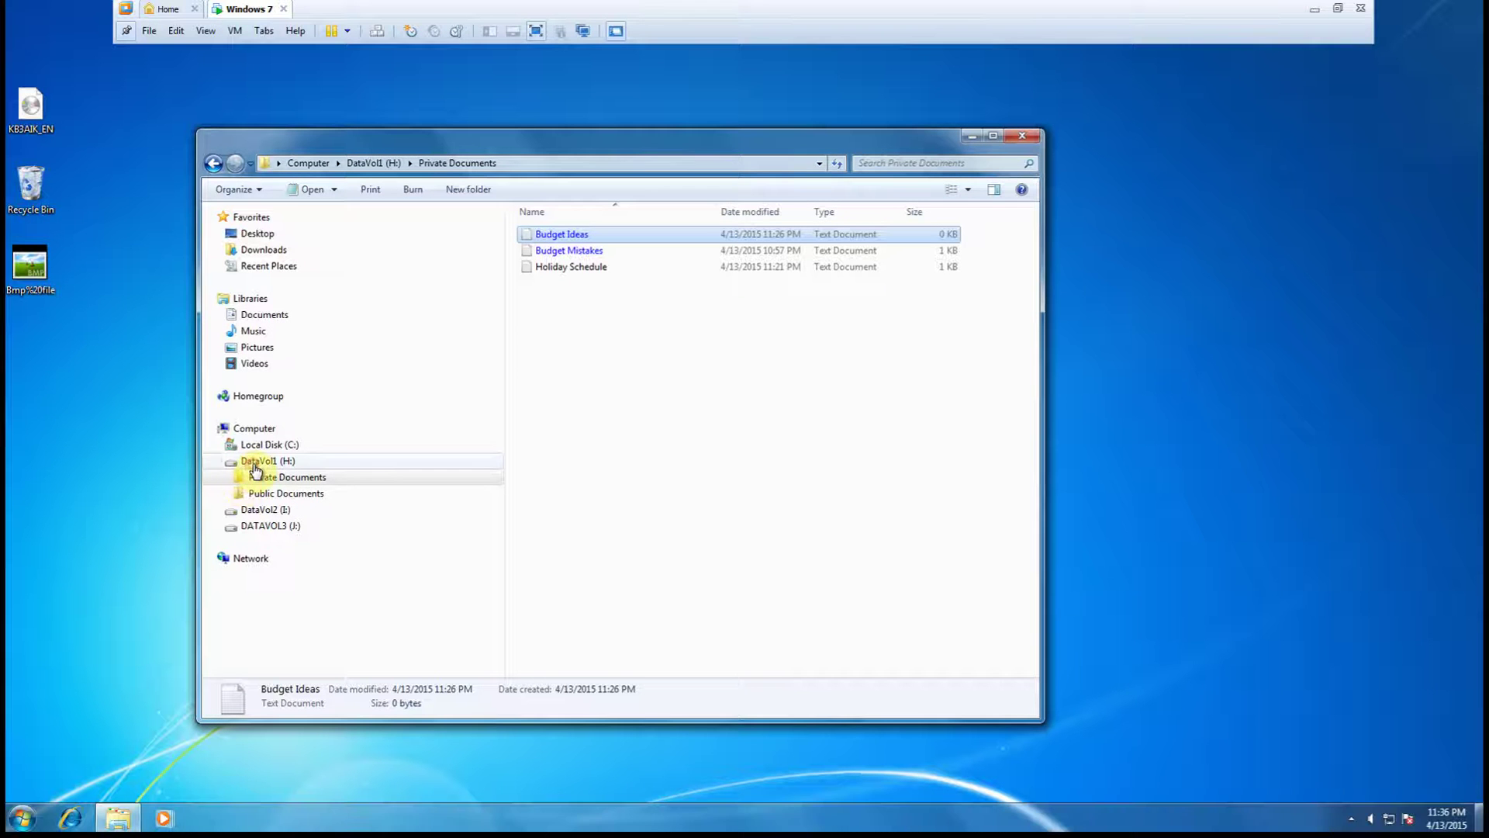
# Create a folder named Compressed Documents on the DataVol2 (I:) drive
pyautogui.click(220, 462)
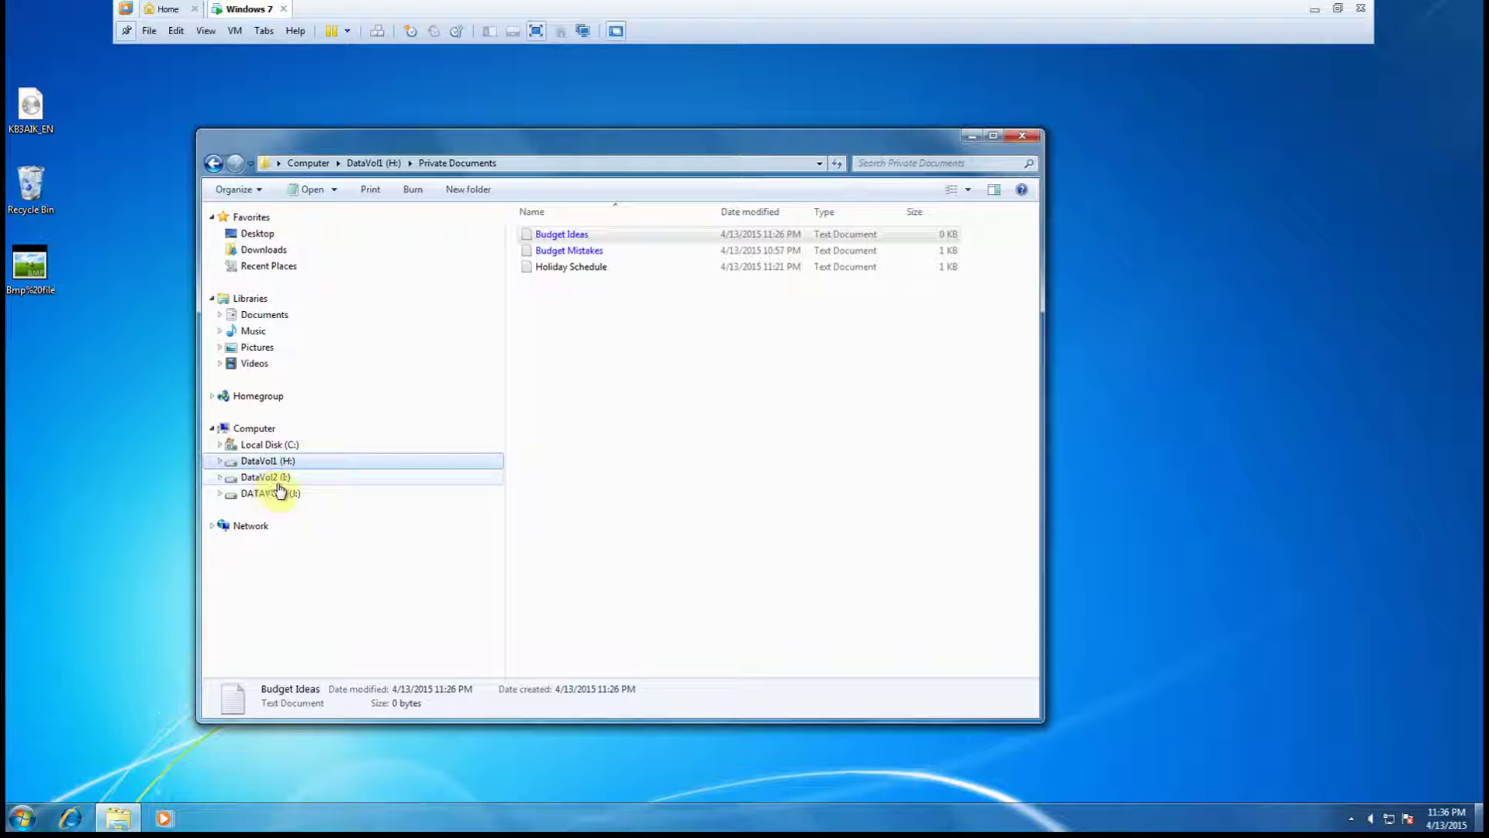
pyautogui.click(256, 476)
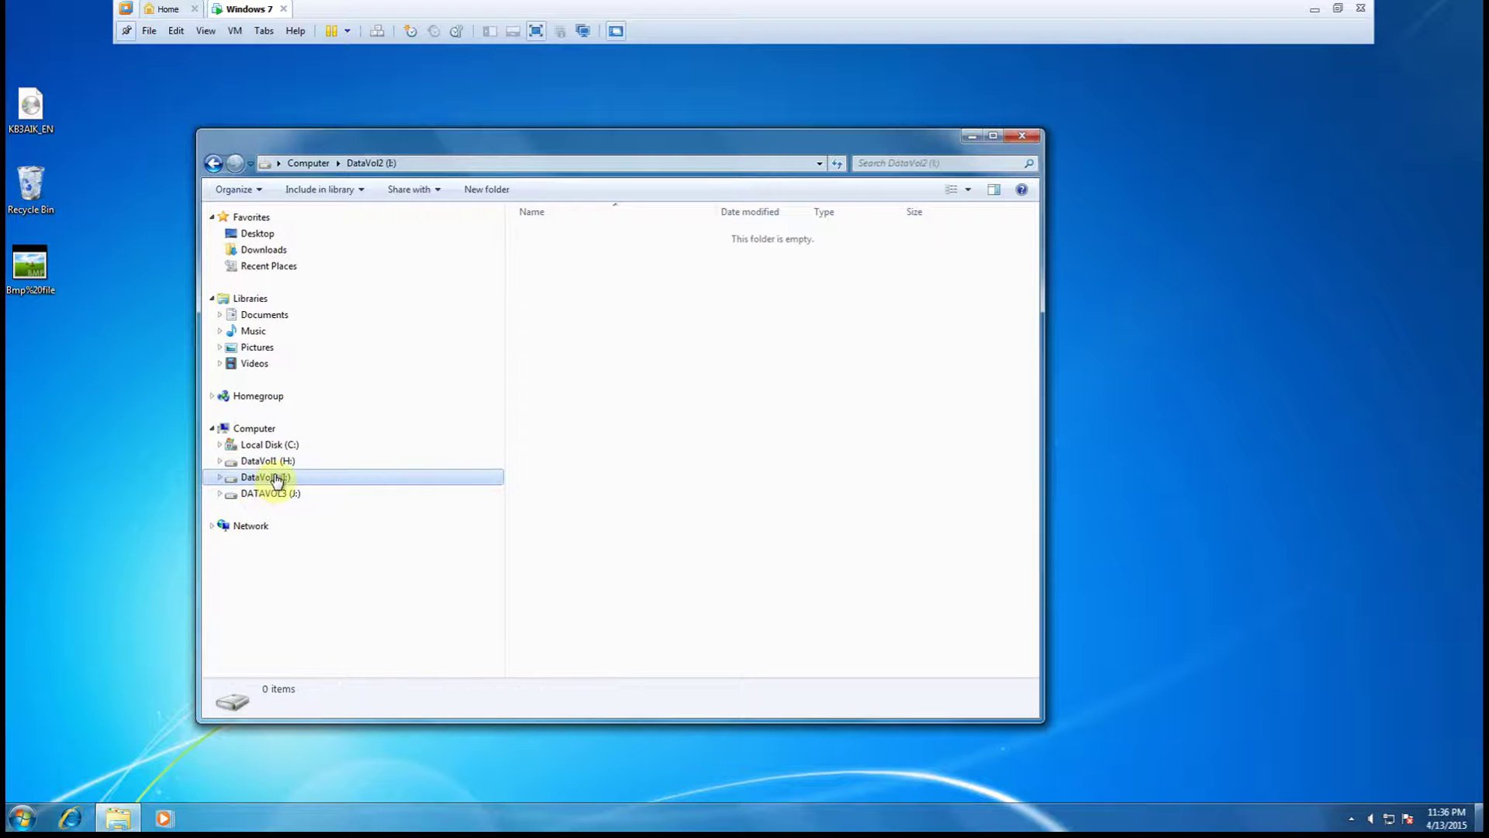
pyautogui.rightClick(275, 480)
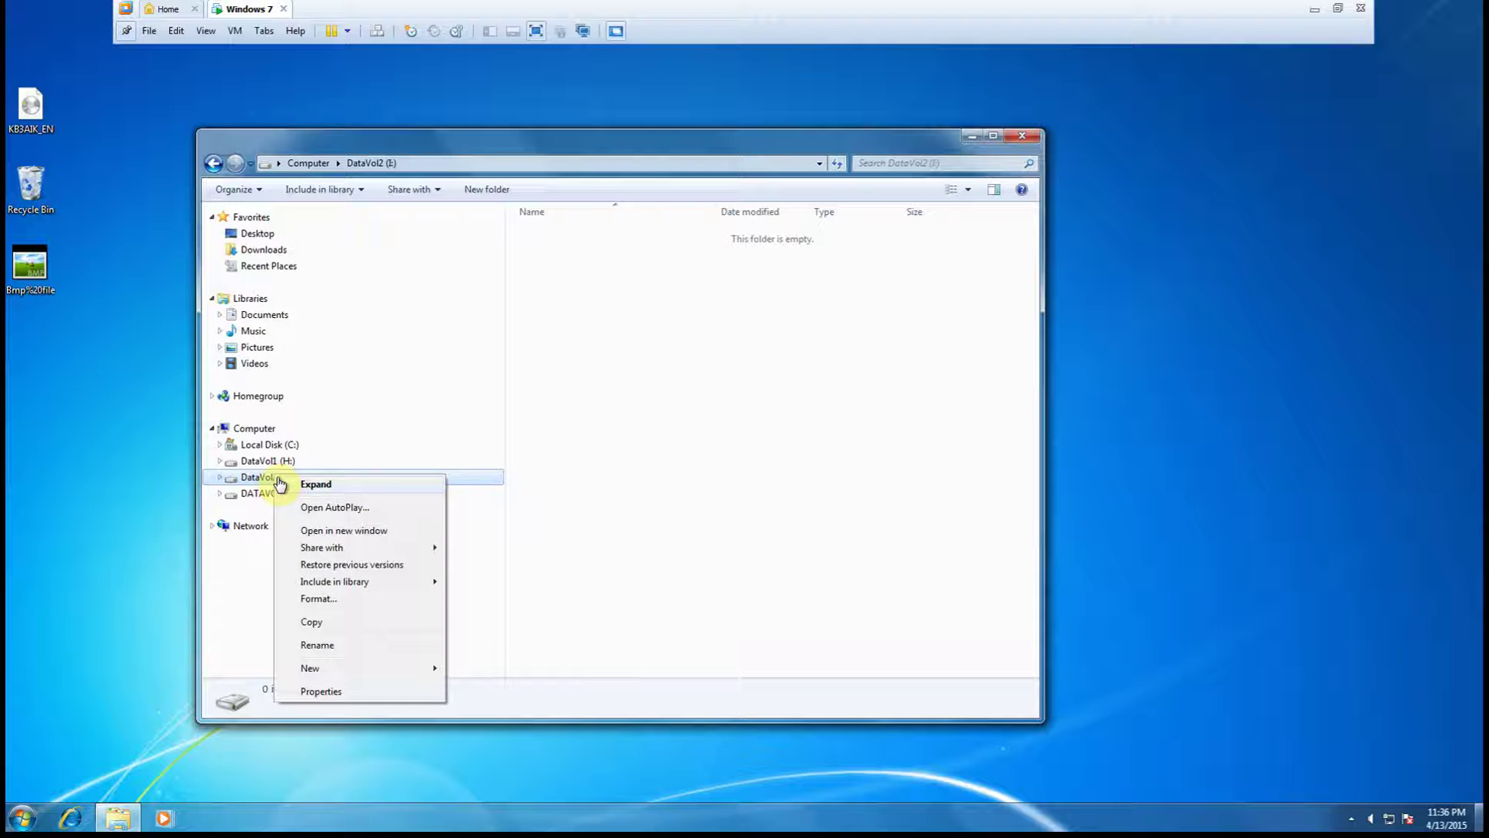
pyautogui.moveTo(341, 672)
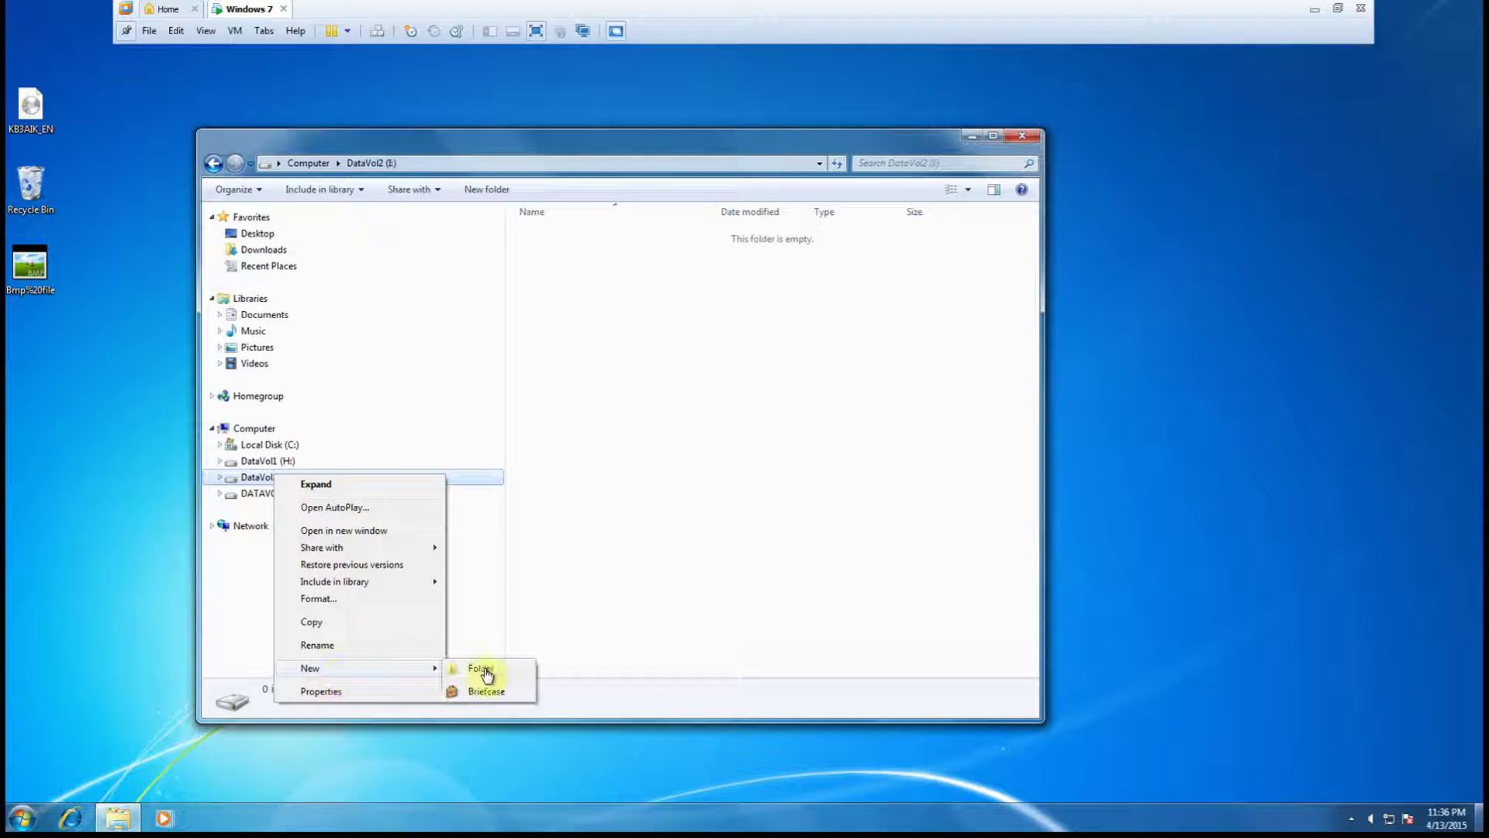
pyautogui.click(506, 670)
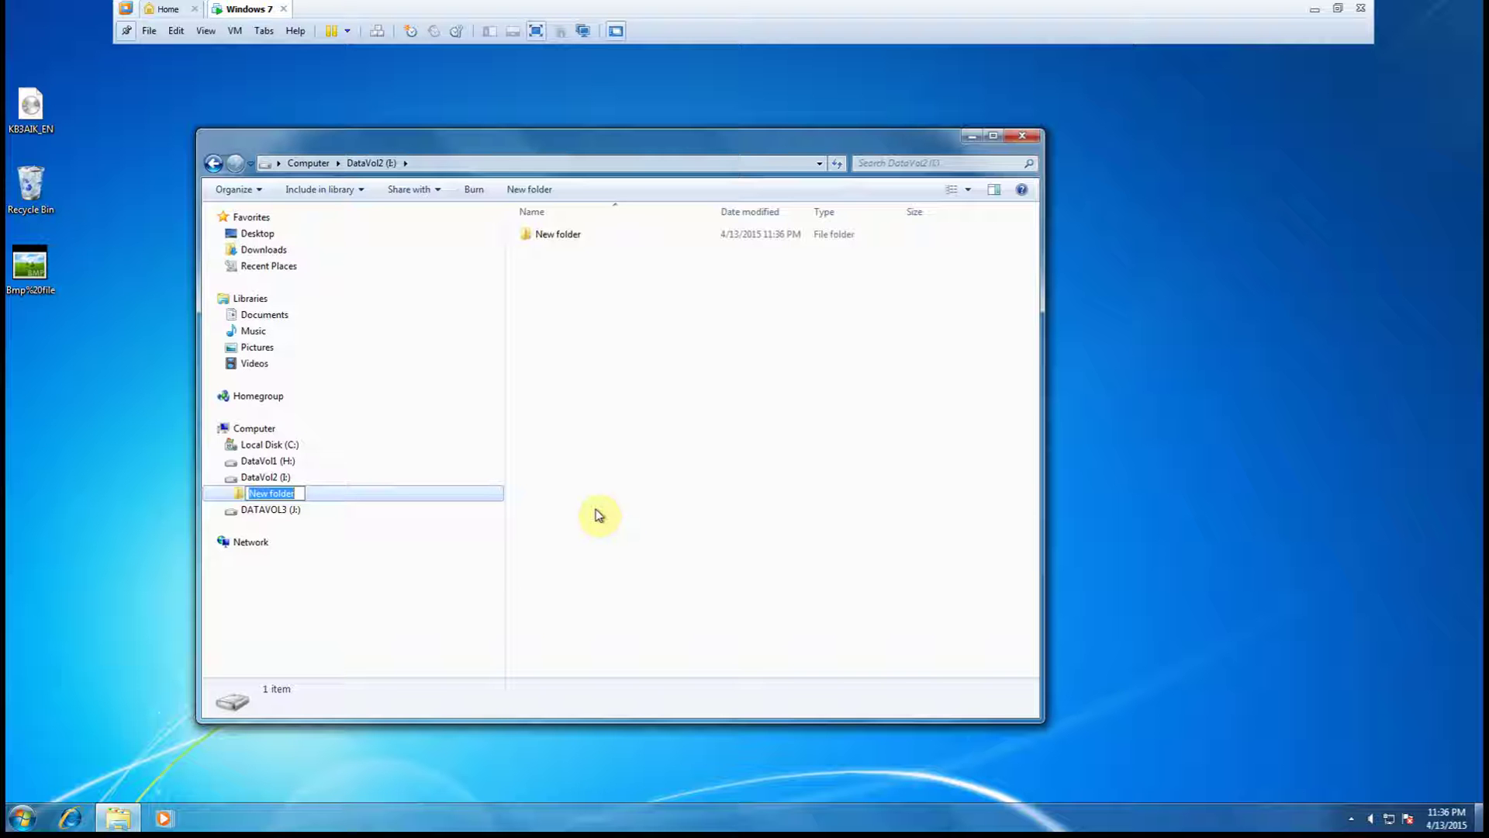
pyautogui.write('Compressed Documents')
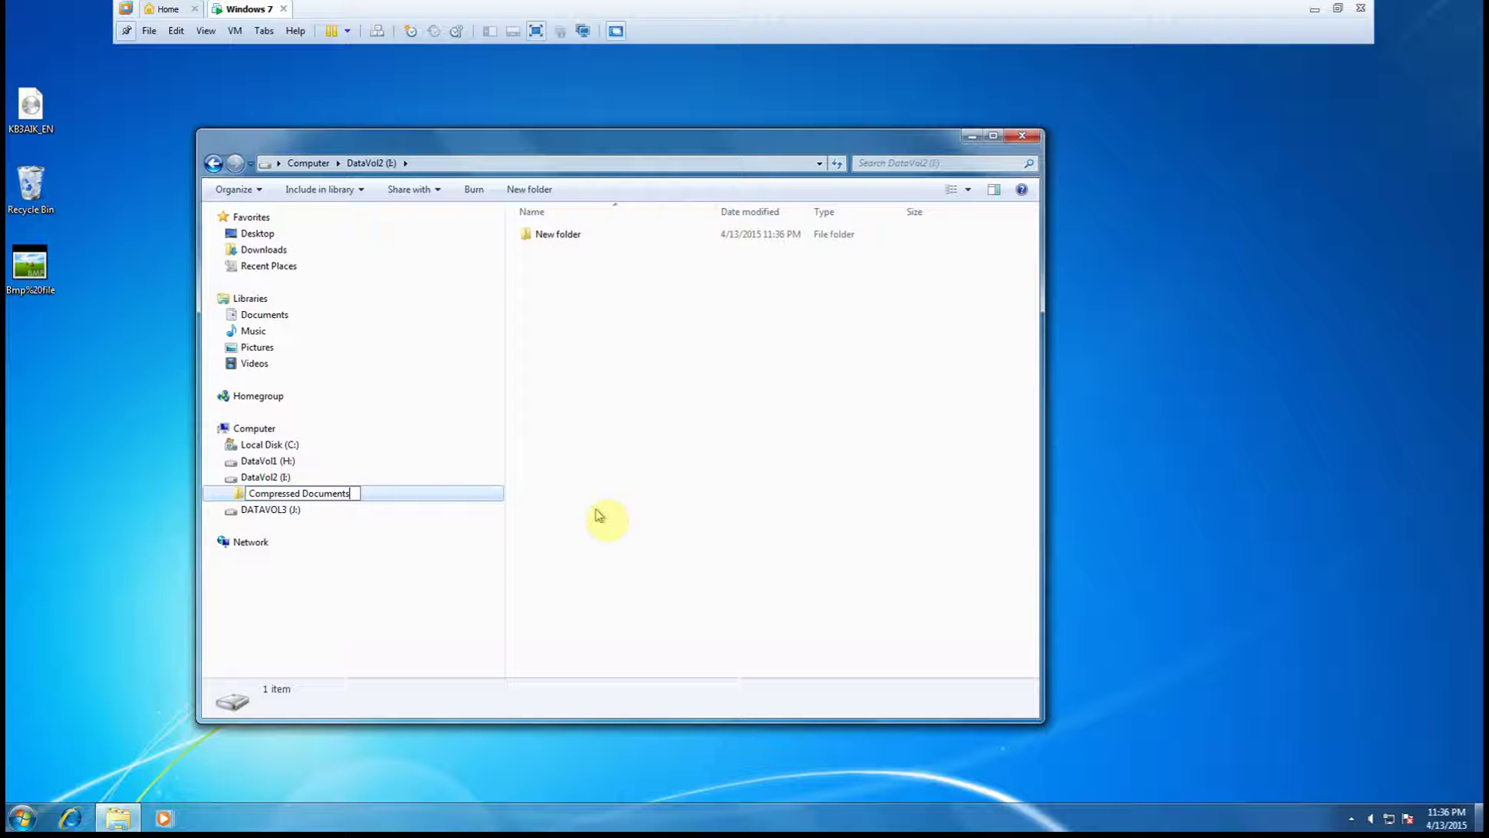
pyautogui.press('Return')
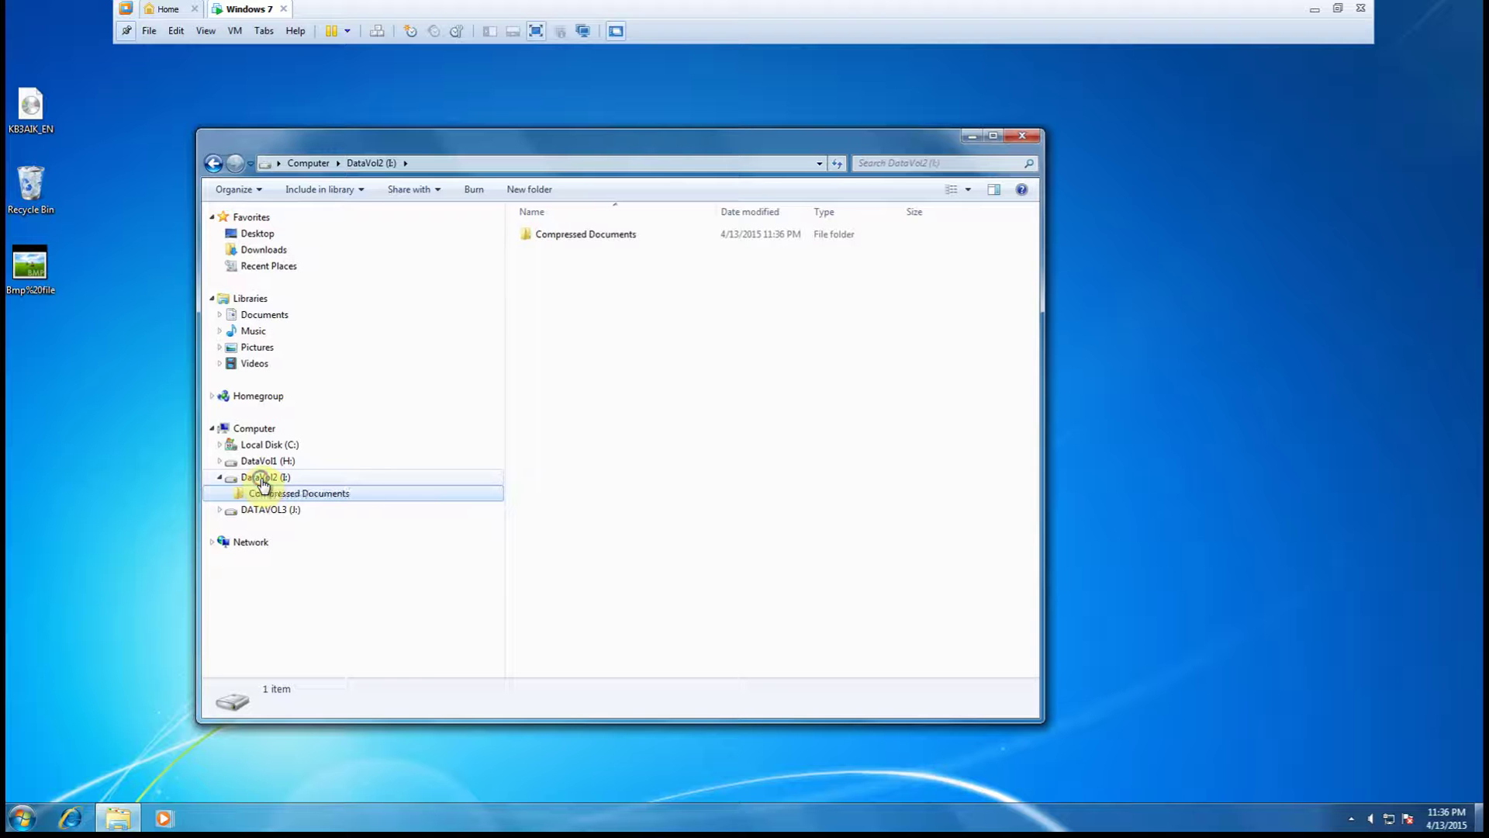
# Add a second folder named UnCompressed Documents to the DataVol2 (I:) drive
pyautogui.rightClick(261, 482)
pyautogui.moveTo(325, 672)
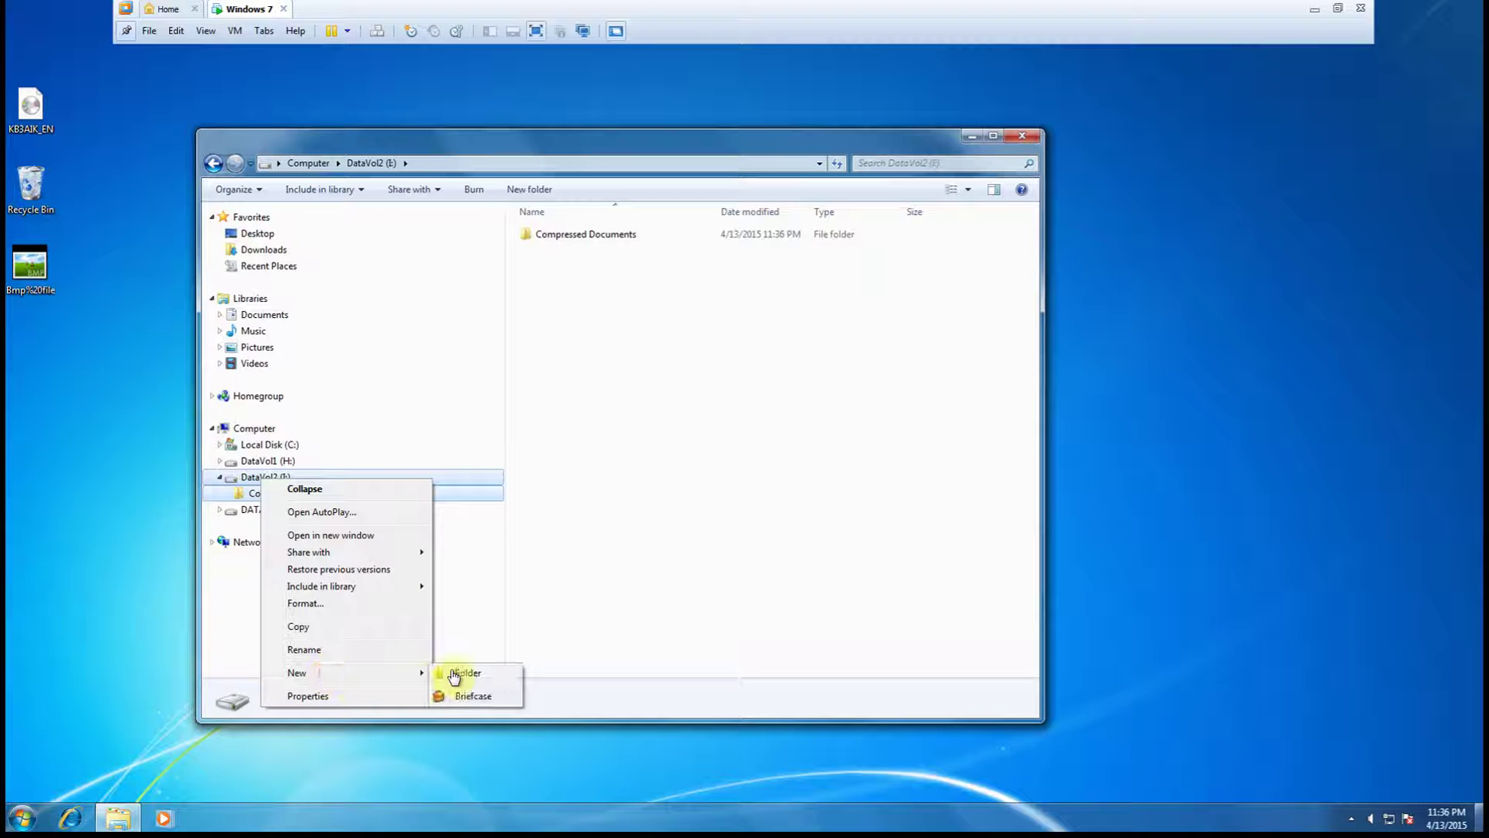
pyautogui.click(456, 673)
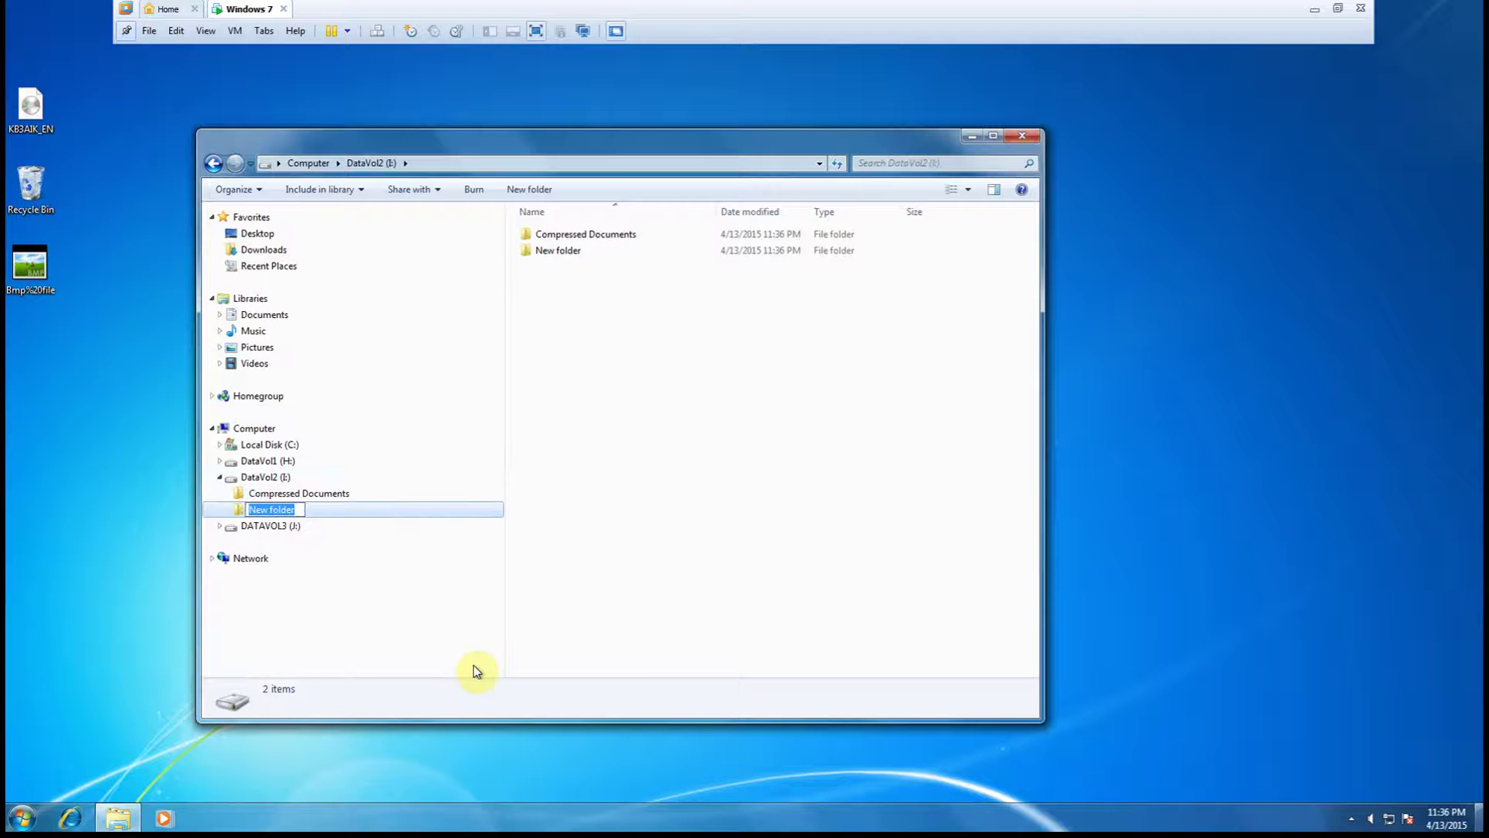
pyautogui.write('UnCompressed Documetn')
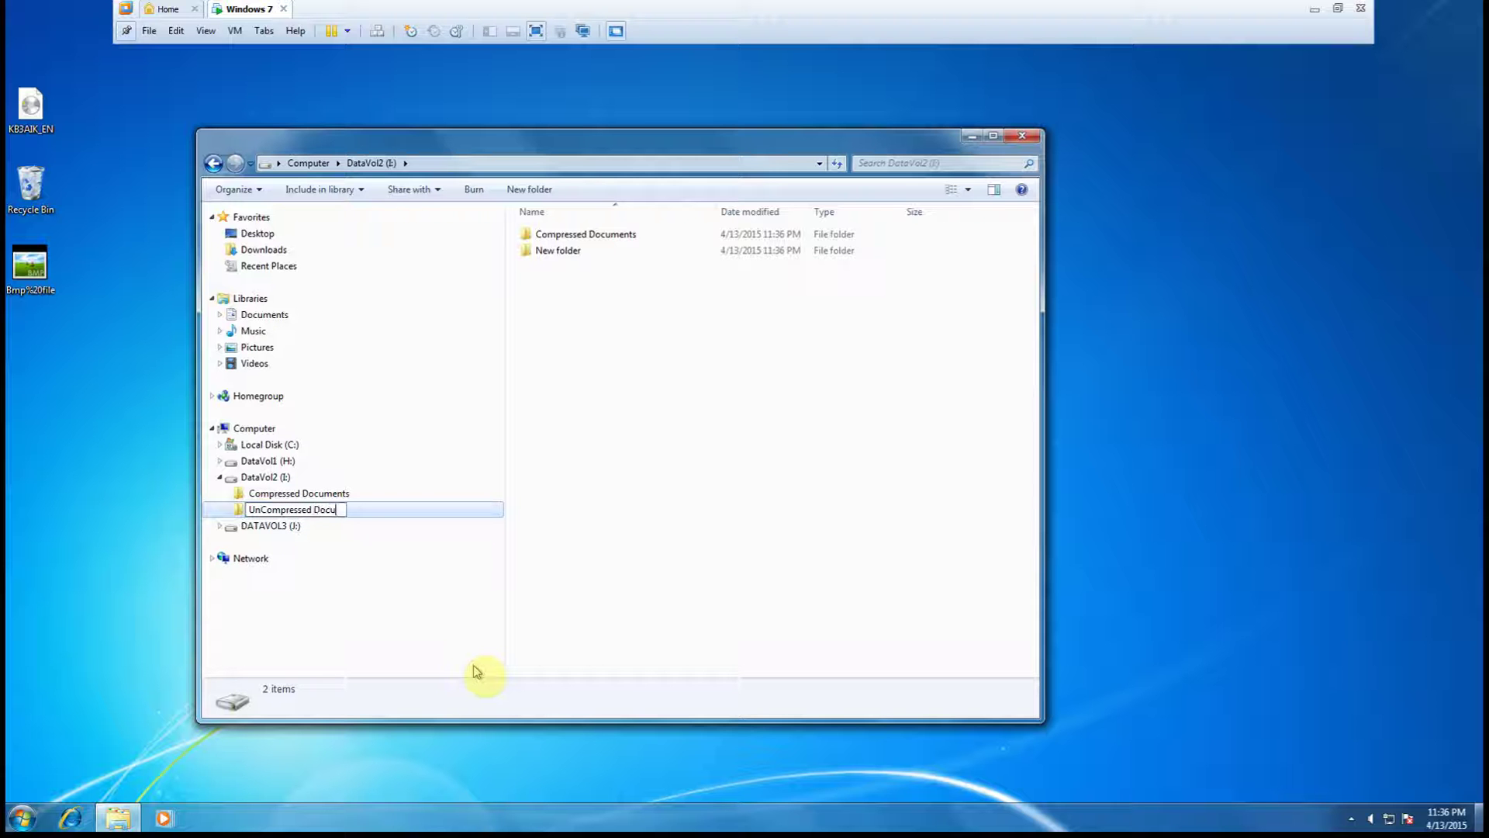
pyautogui.press('BackSpace')
pyautogui.press('BackSpace')
pyautogui.write('ents')
pyautogui.press('Return')
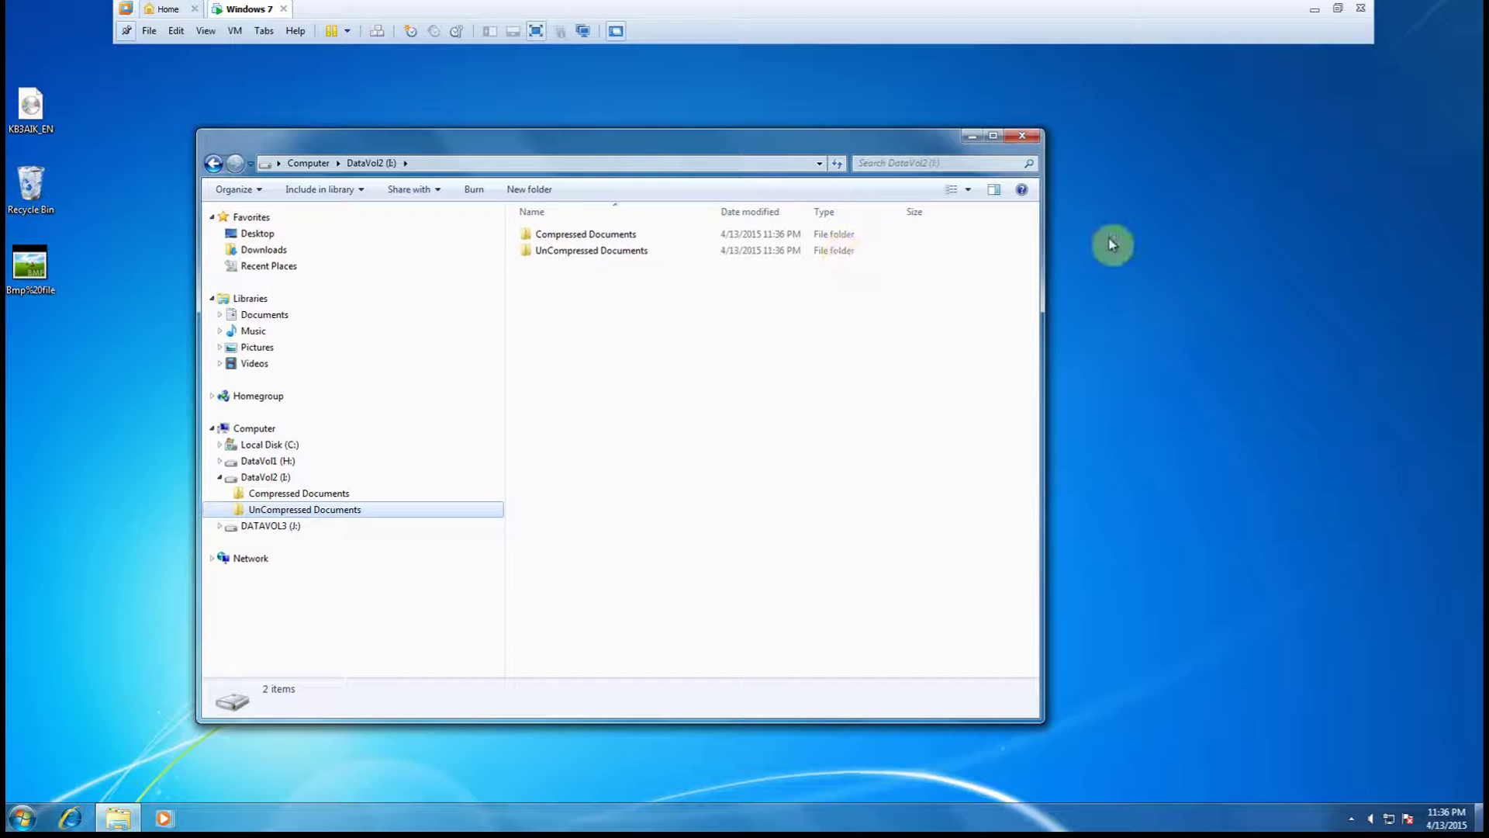
# Enable "Compress contents to save disk space" in the advanced attributes of the Compressed Documents folder and apply it
pyautogui.click(585, 234)
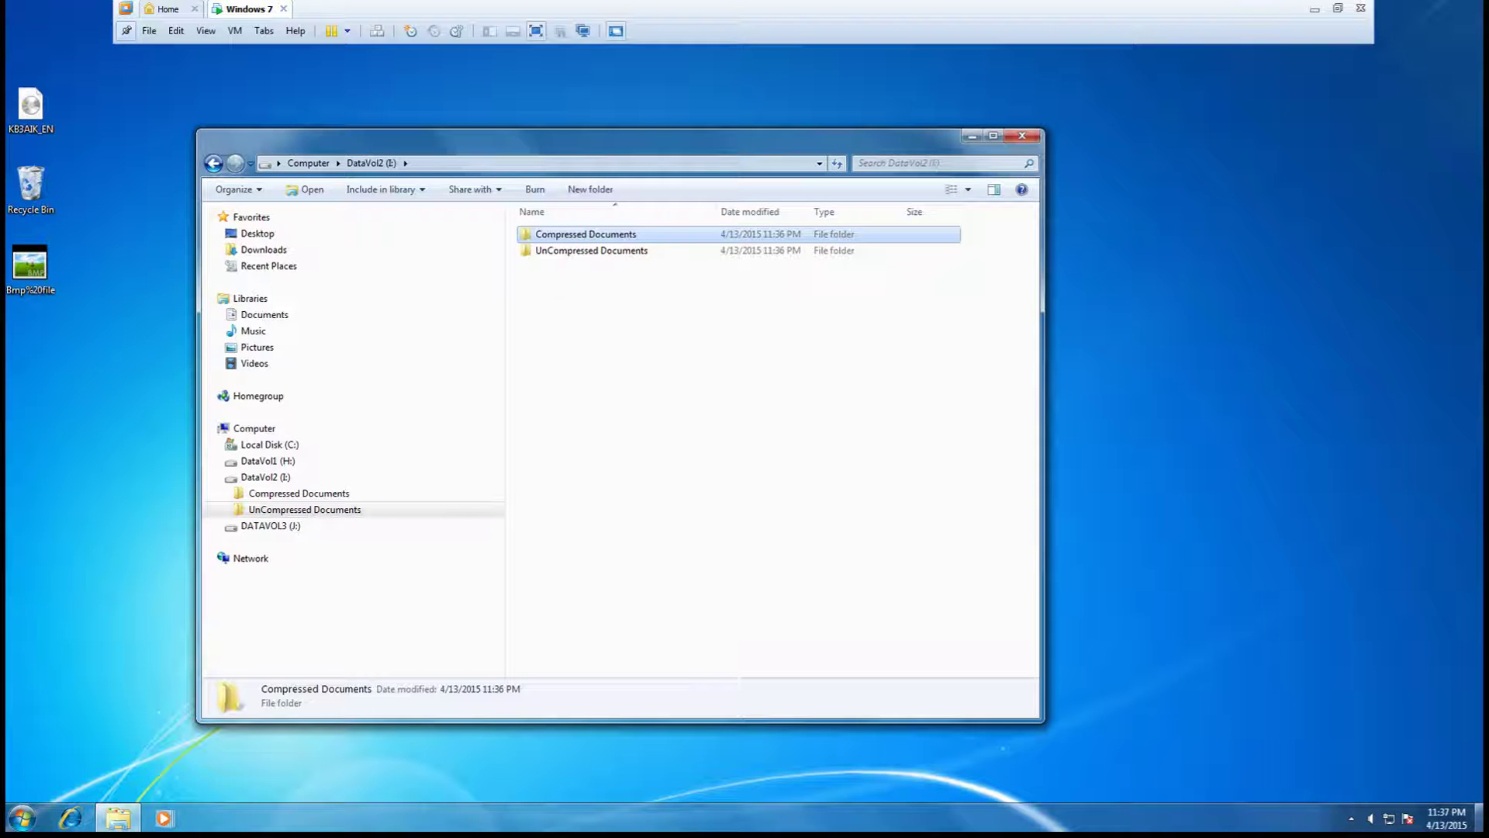
pyautogui.rightClick(551, 240)
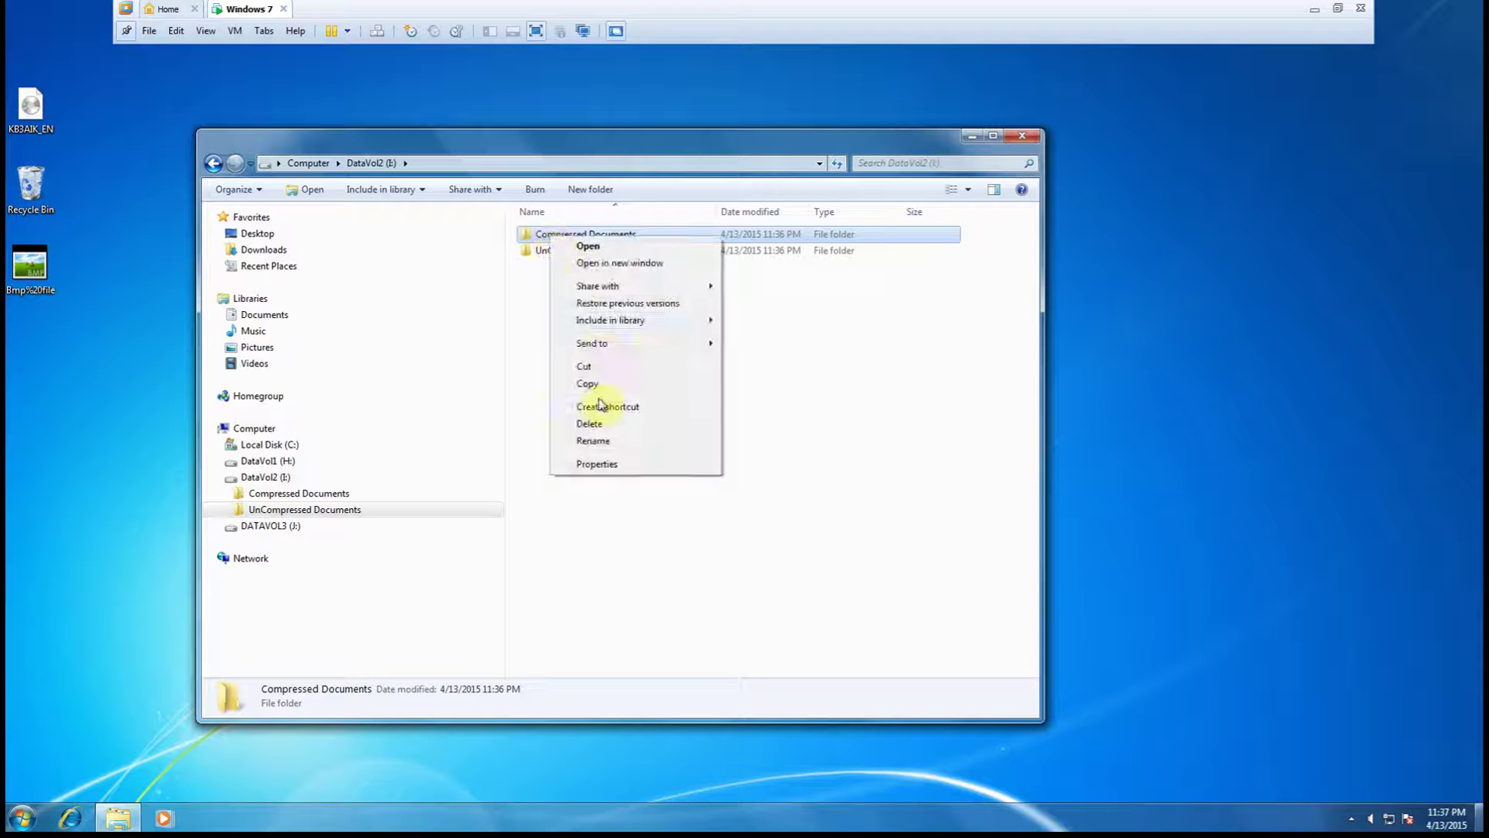
pyautogui.click(598, 465)
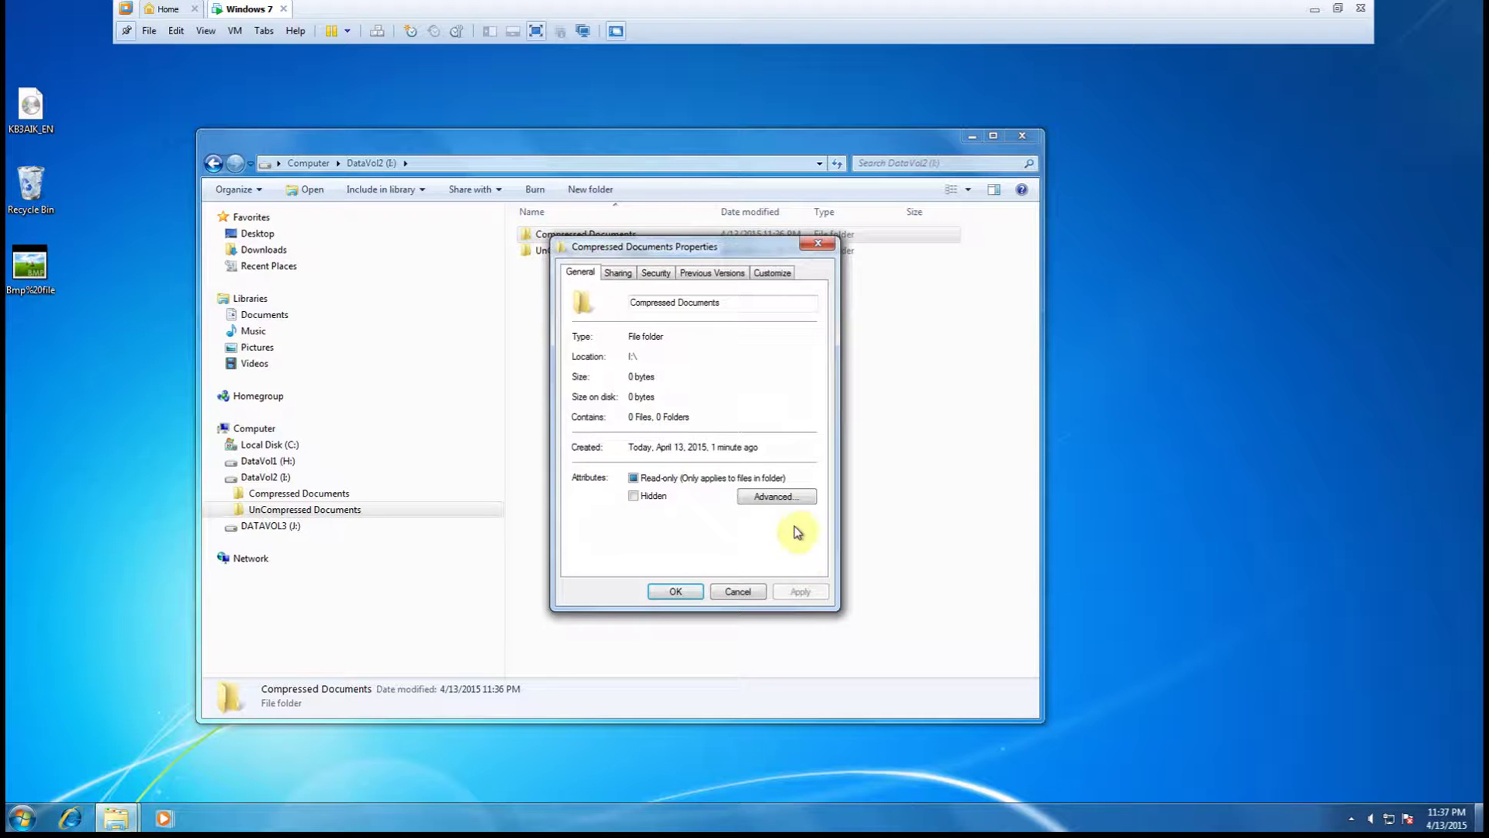
pyautogui.click(779, 498)
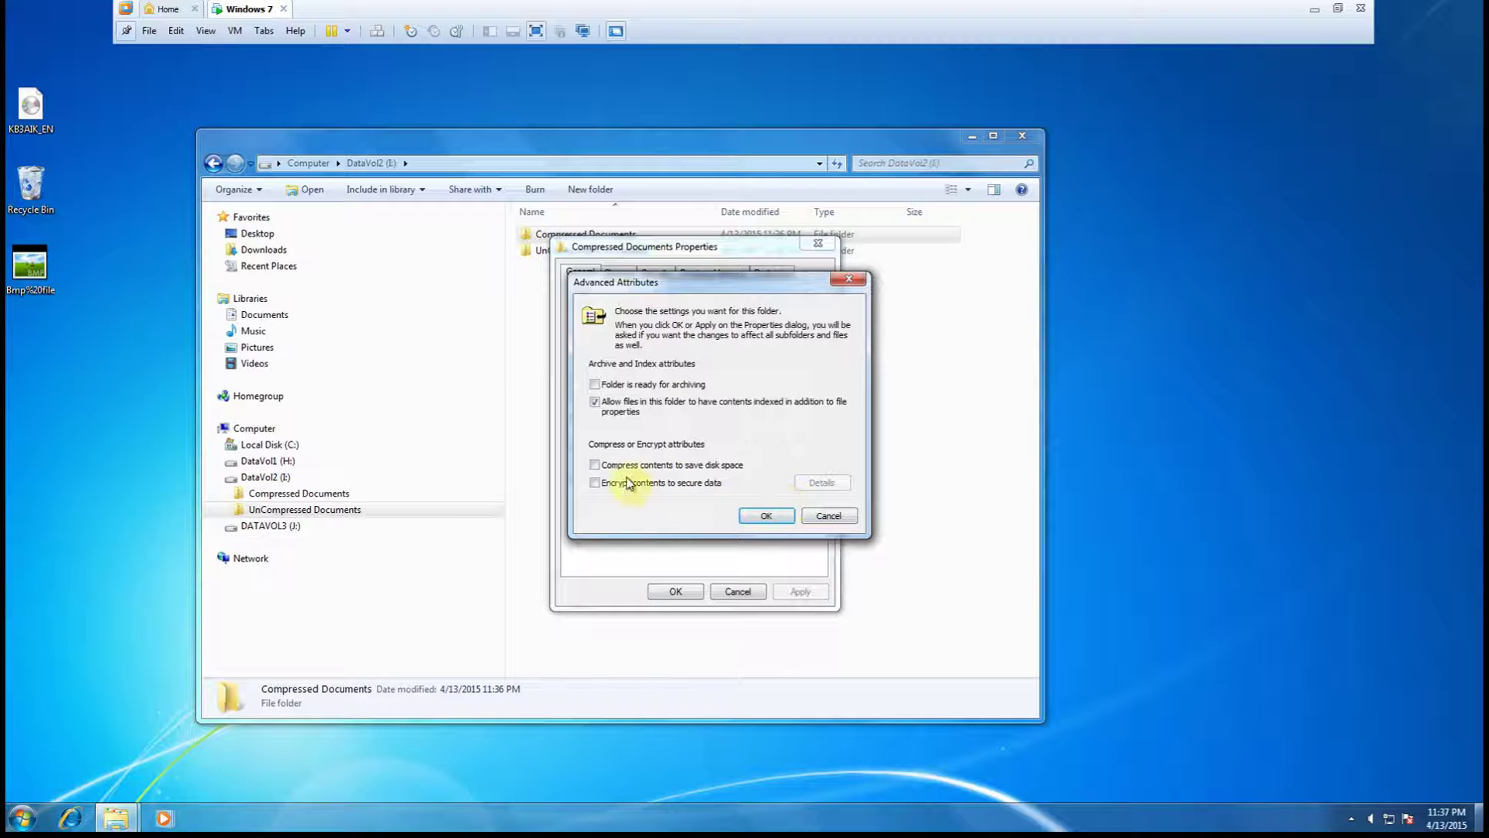
pyautogui.click(596, 466)
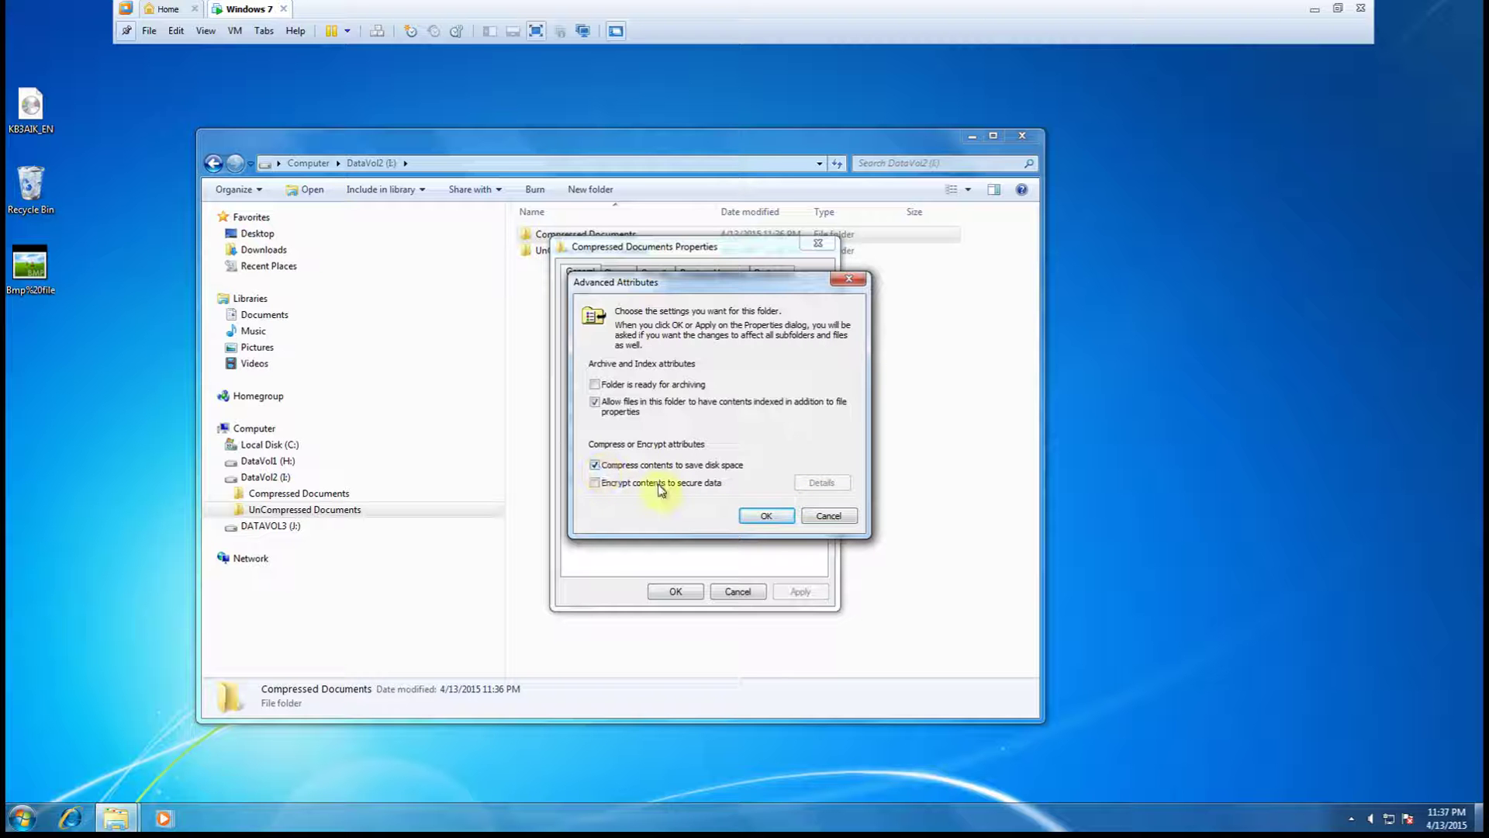
pyautogui.click(763, 518)
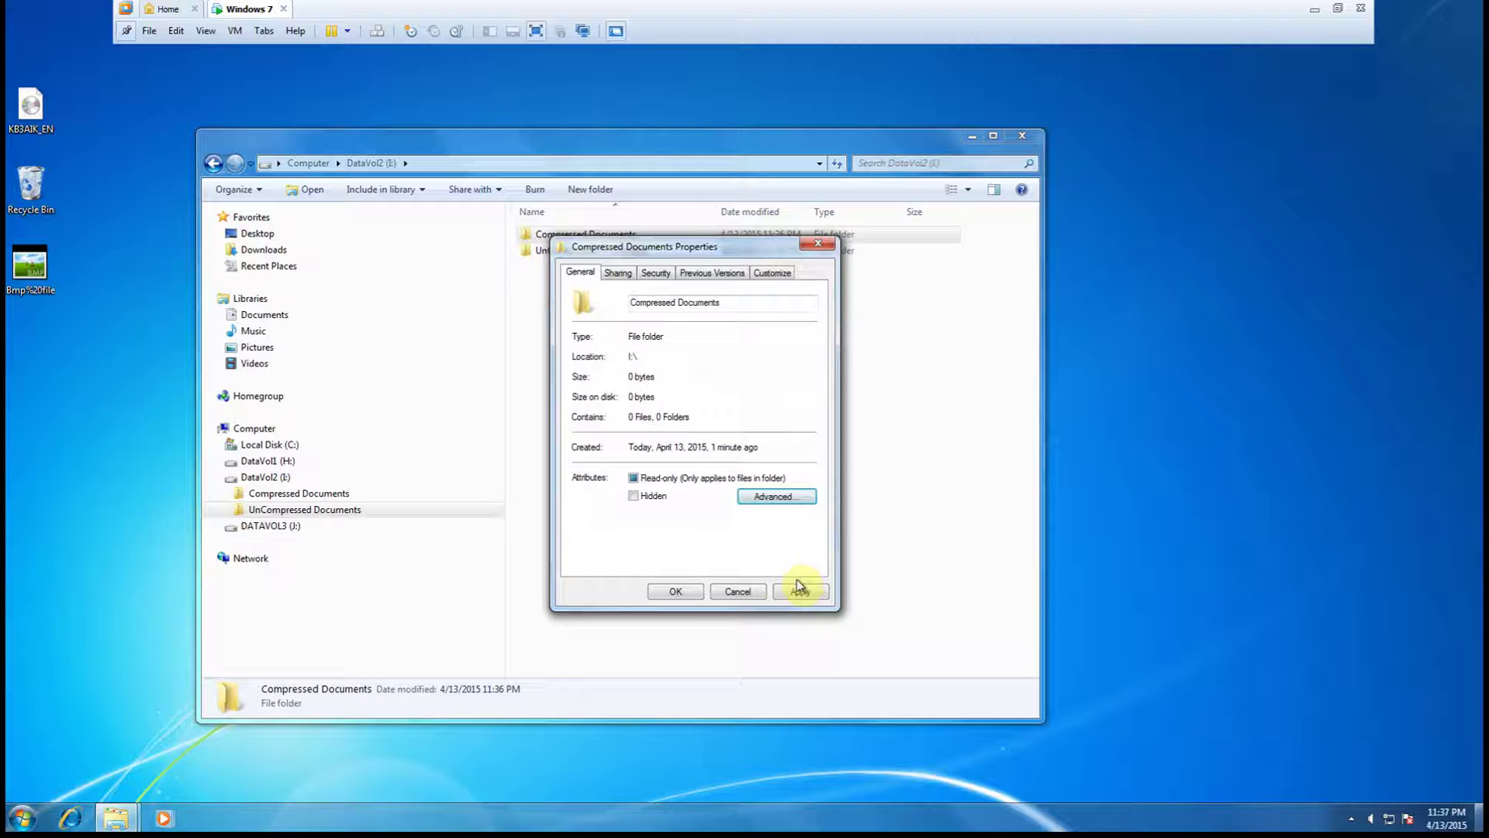
pyautogui.click(792, 595)
pyautogui.click(676, 592)
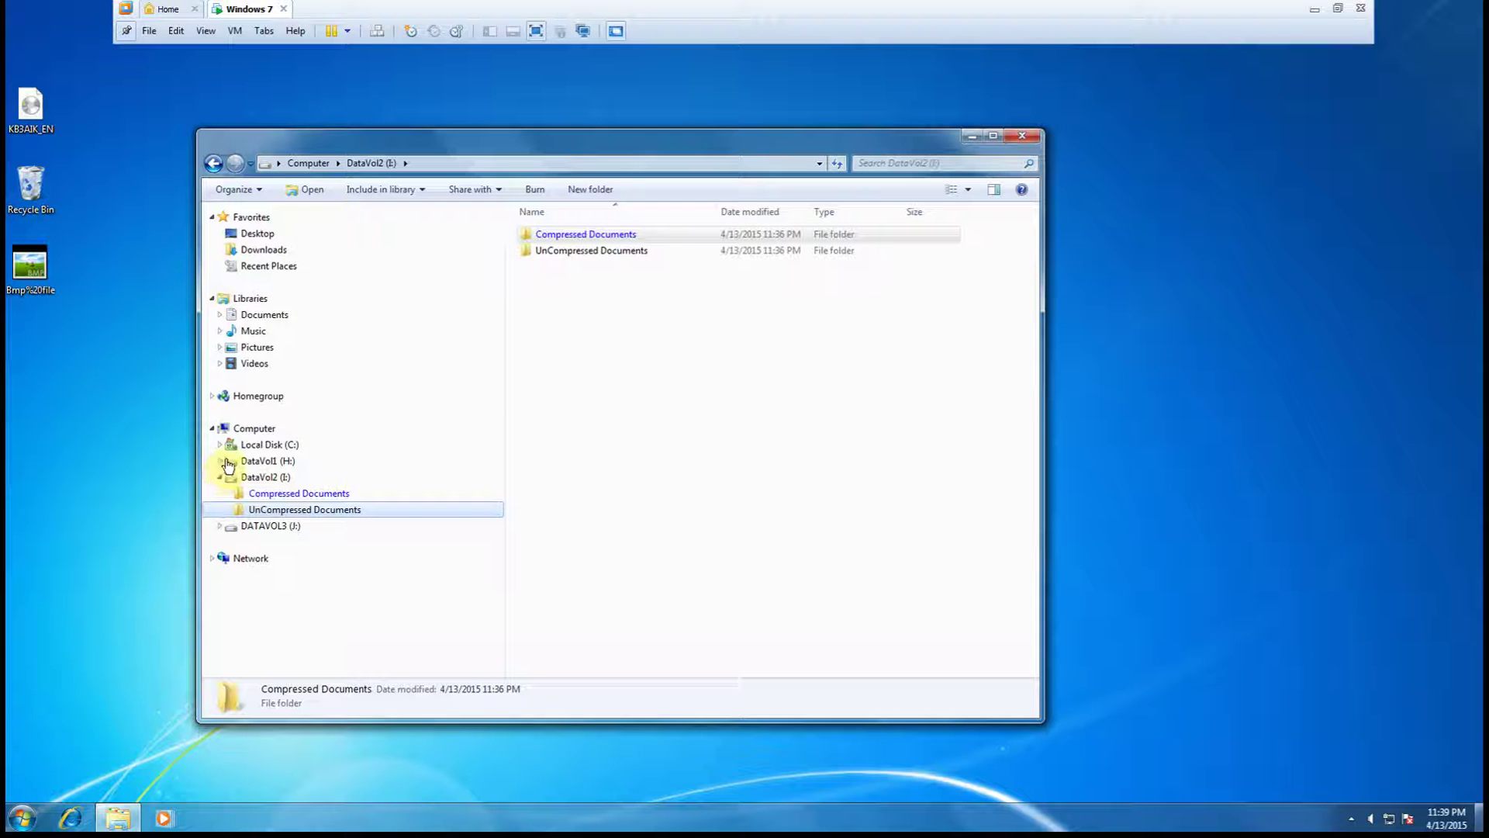
# Copy the Budget Ideas file from Private Documents on DataVol1 (H:) into Compressed Documents on DataVol2 (I:), and check the destination folder
pyautogui.click(220, 461)
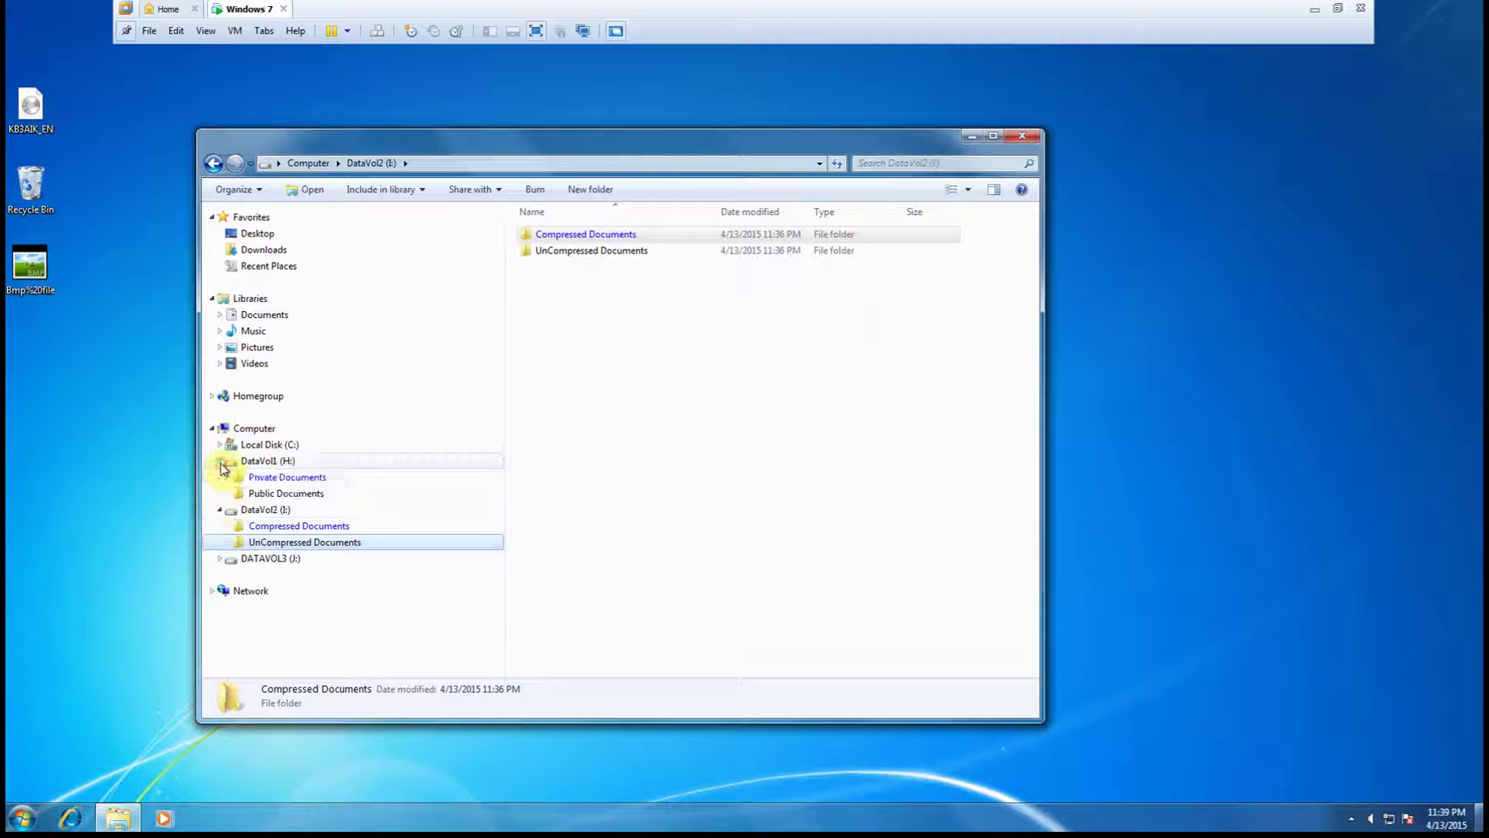
pyautogui.click(256, 482)
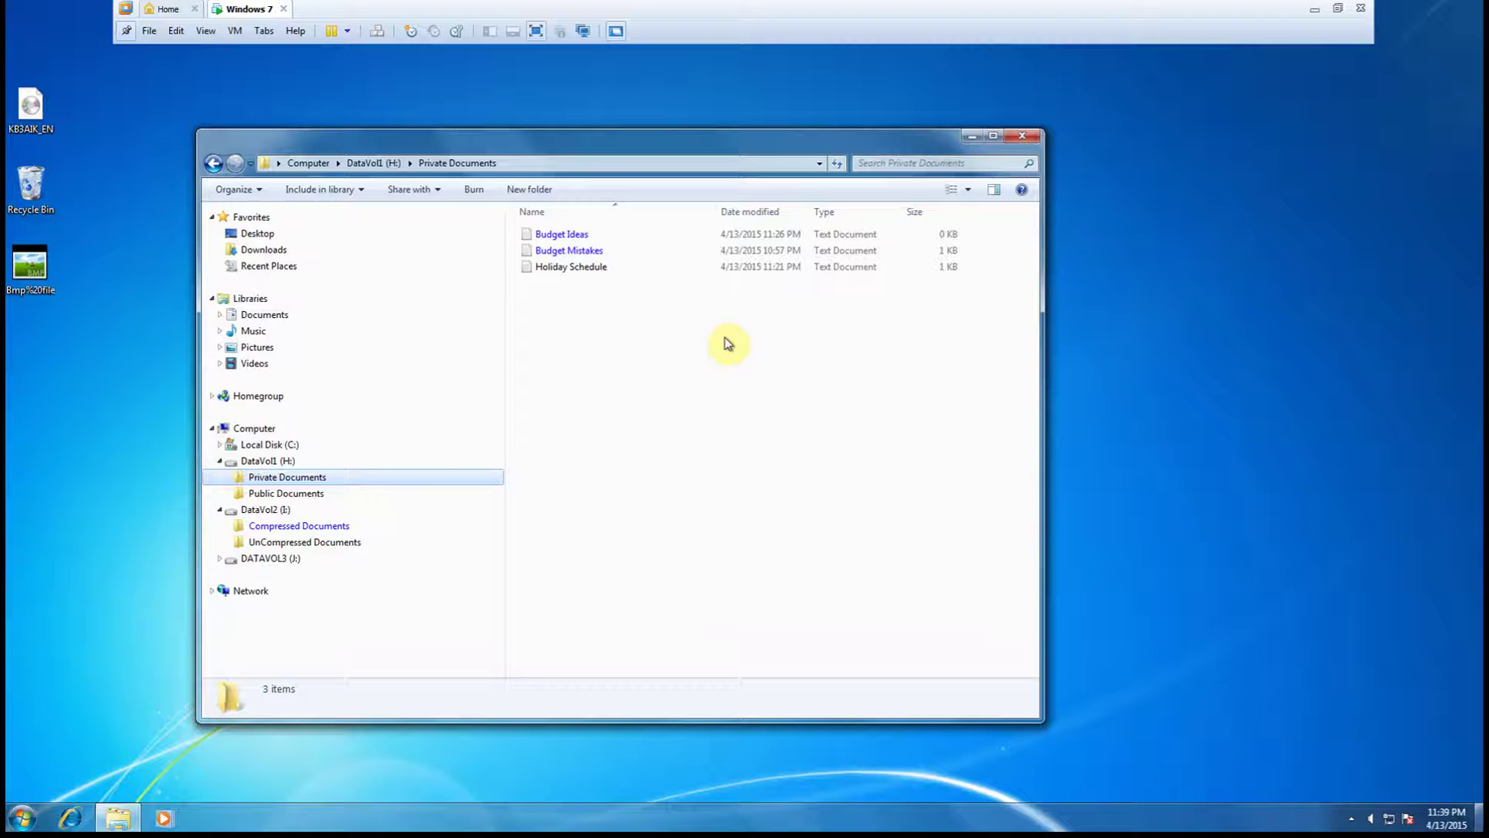
pyautogui.click(553, 237)
pyautogui.rightClick(553, 239)
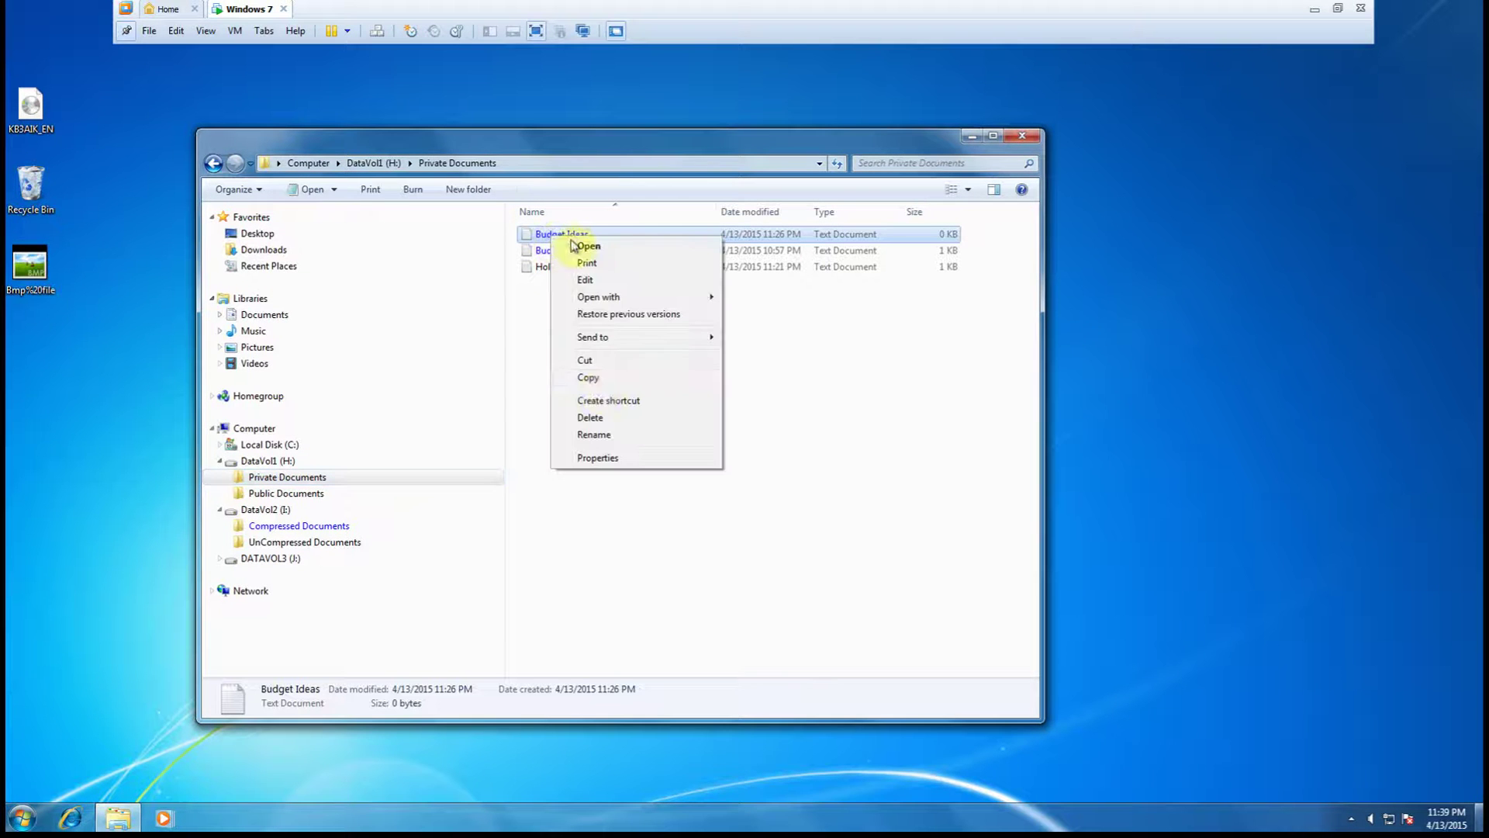
pyautogui.click(589, 377)
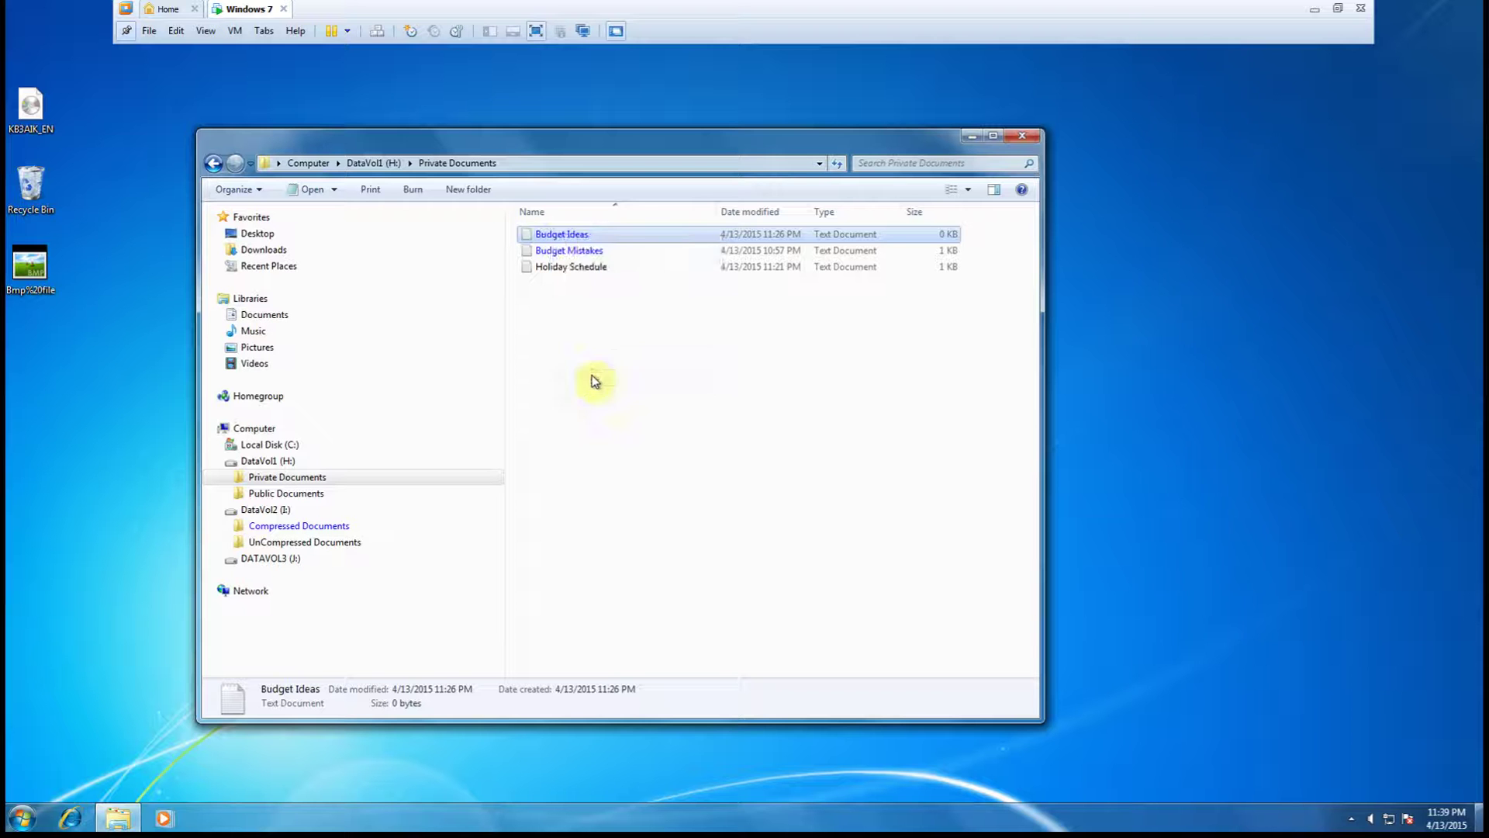
pyautogui.click(249, 525)
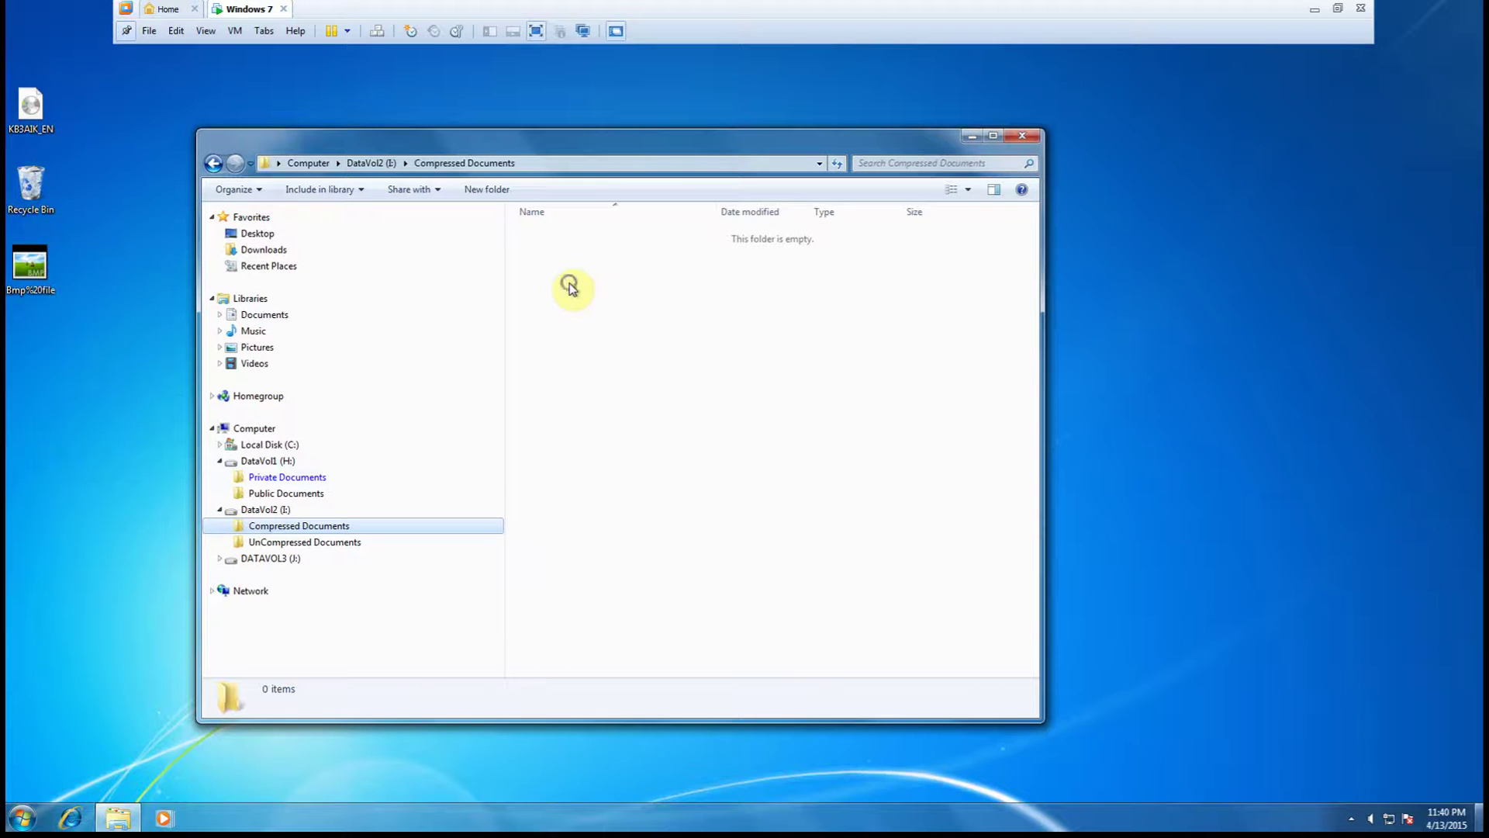
pyautogui.rightClick(569, 288)
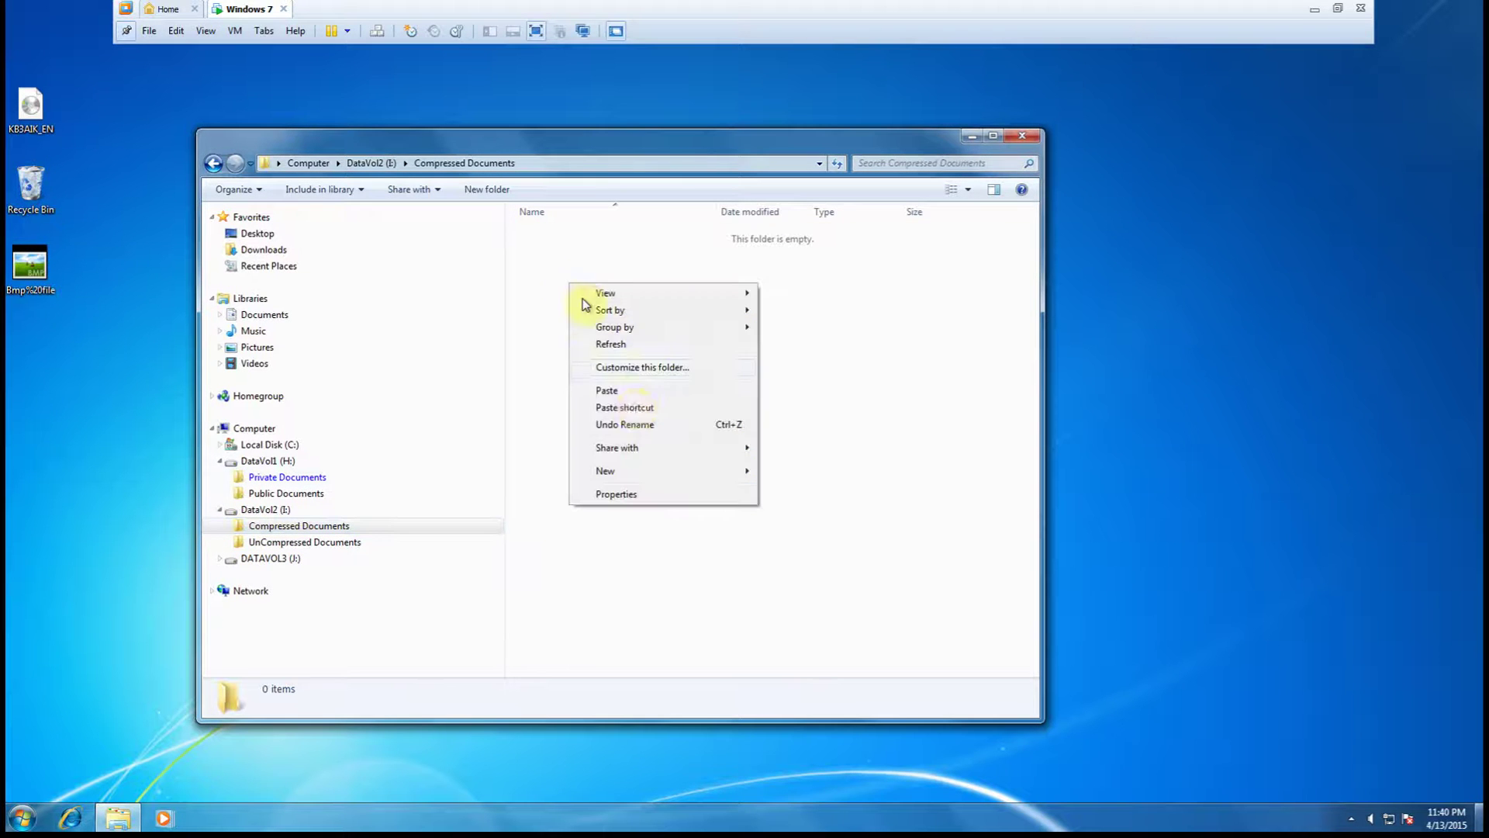
pyautogui.click(609, 391)
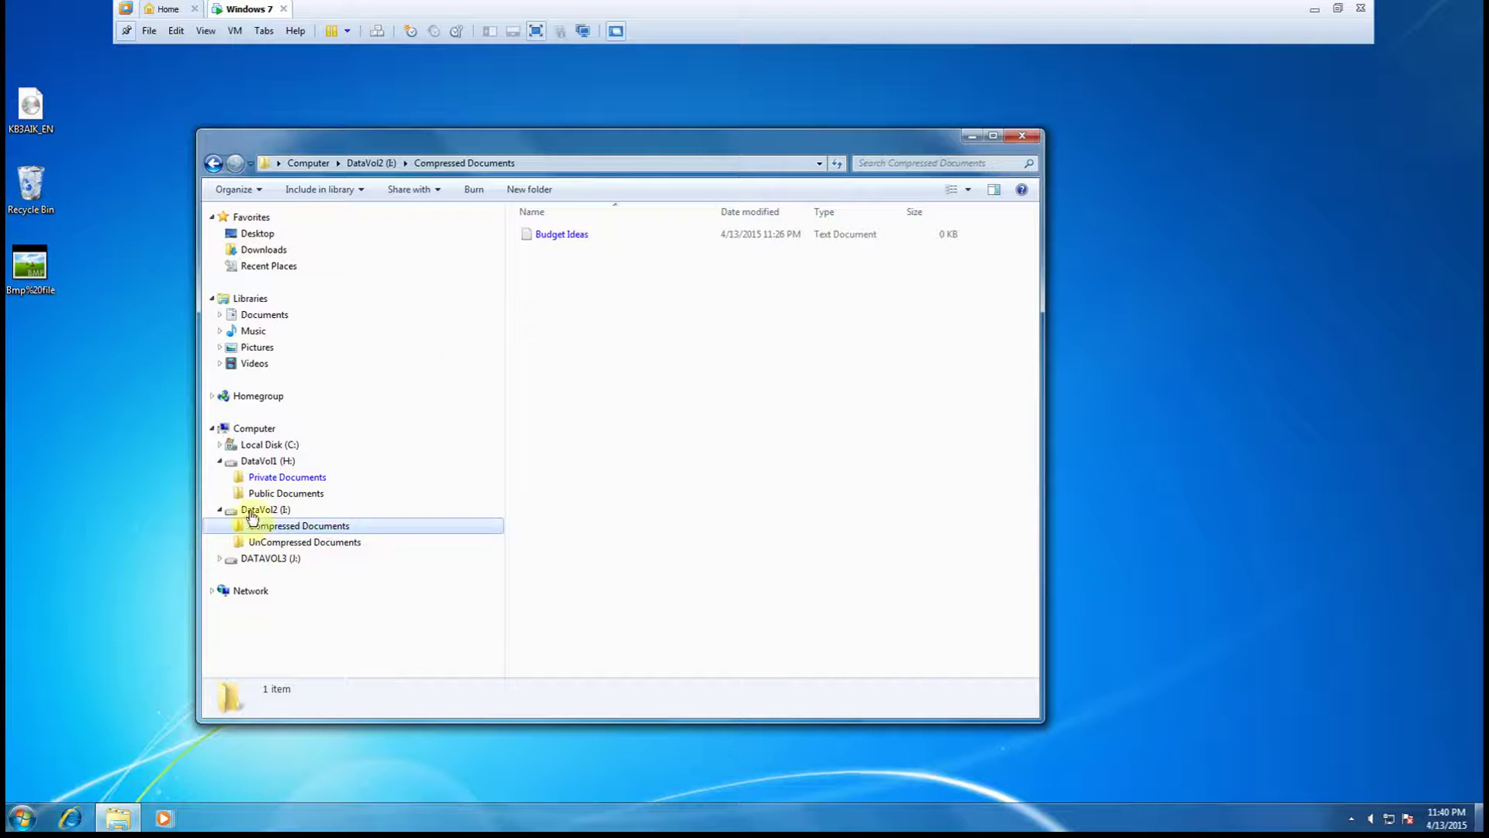
pyautogui.click(252, 513)
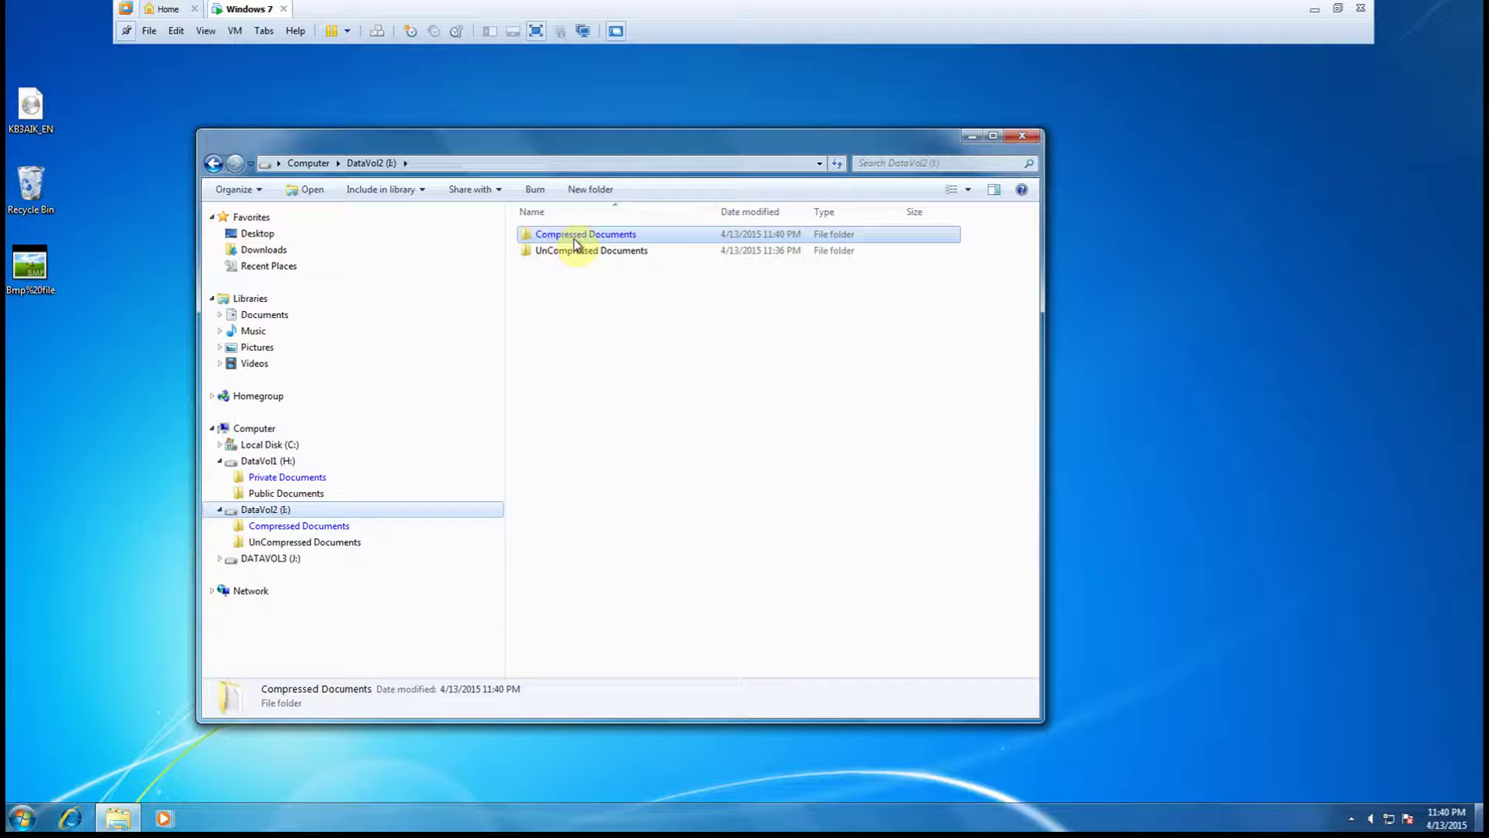
pyautogui.click(298, 528)
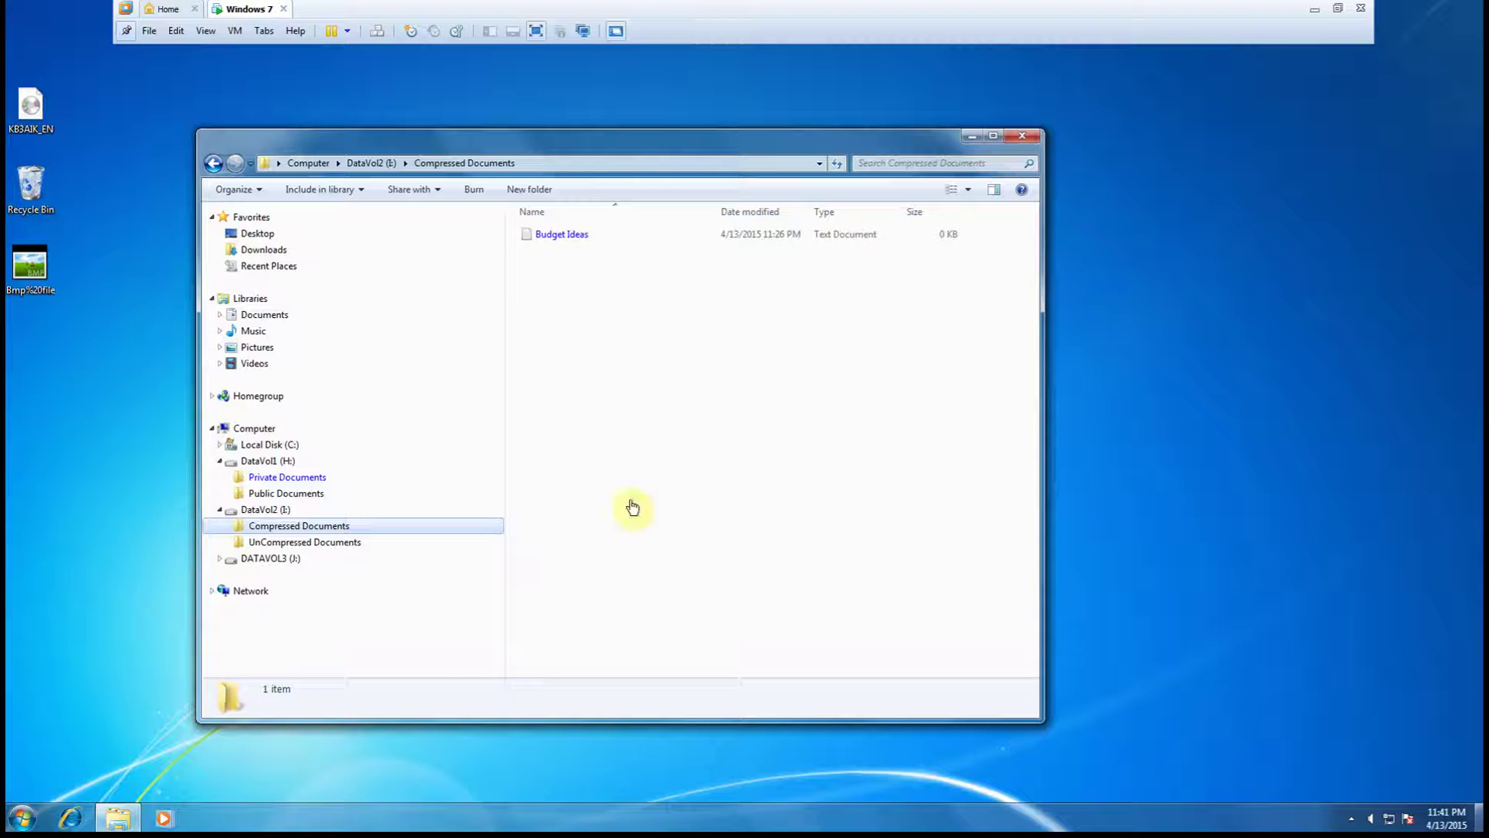
# Copy Budget Ideas from Private Documents on DataVol1 (H:) into UnCompressed Documents on DataVol2 (I:), and compare the copies in both folders
pyautogui.click(260, 479)
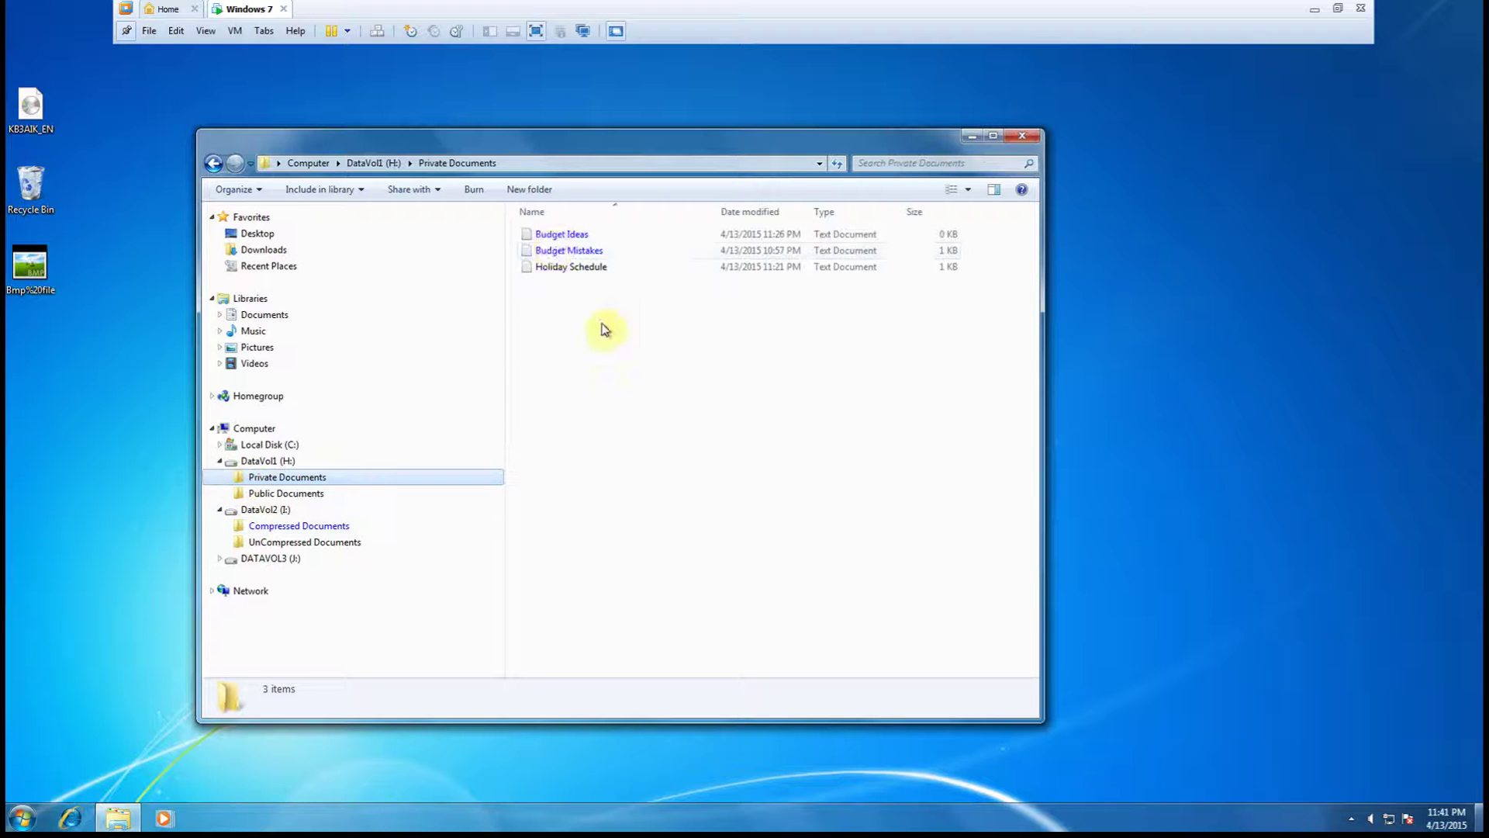
pyautogui.rightClick(551, 237)
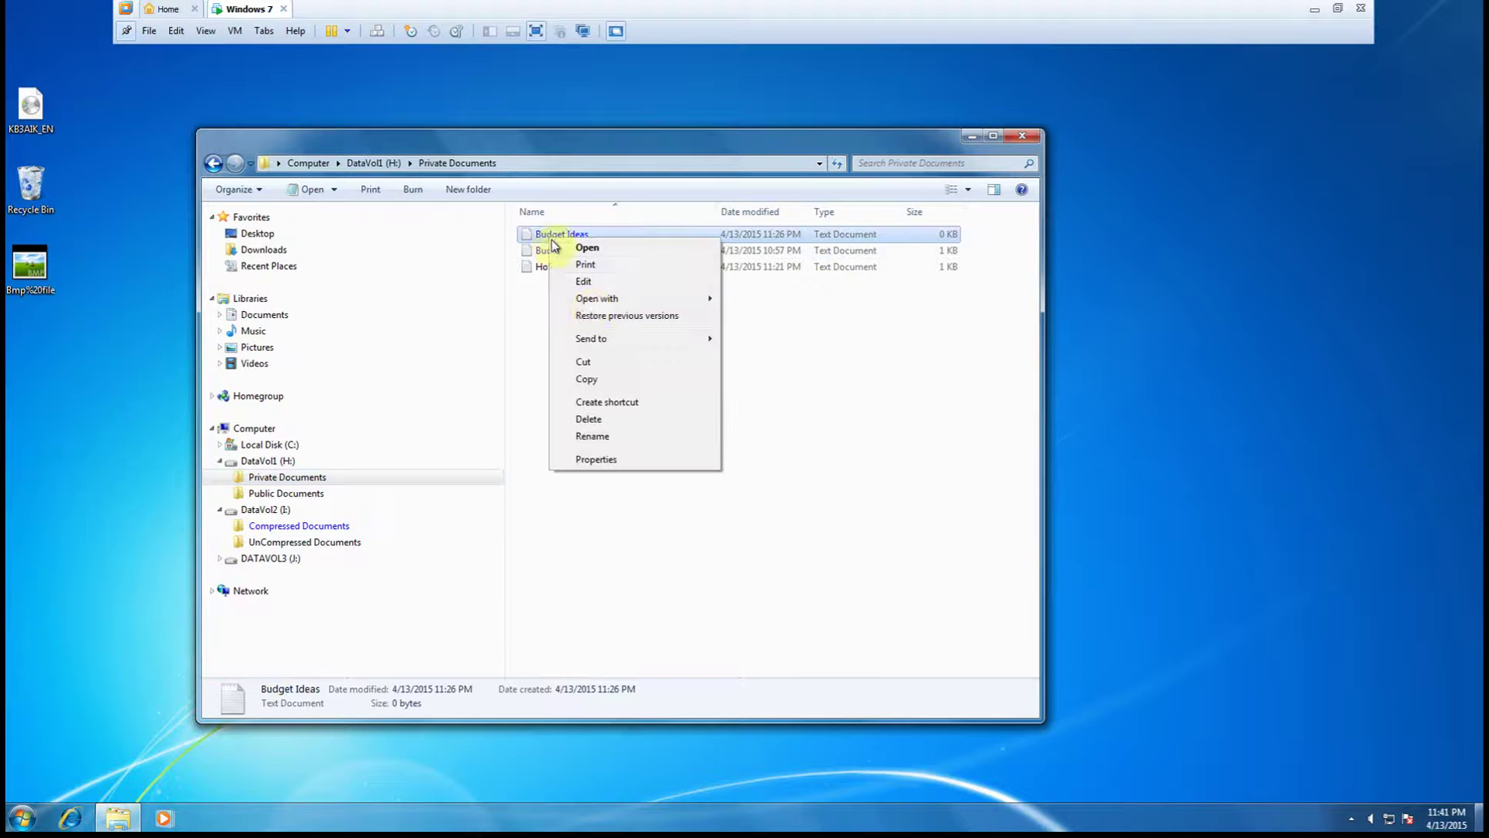
pyautogui.click(584, 380)
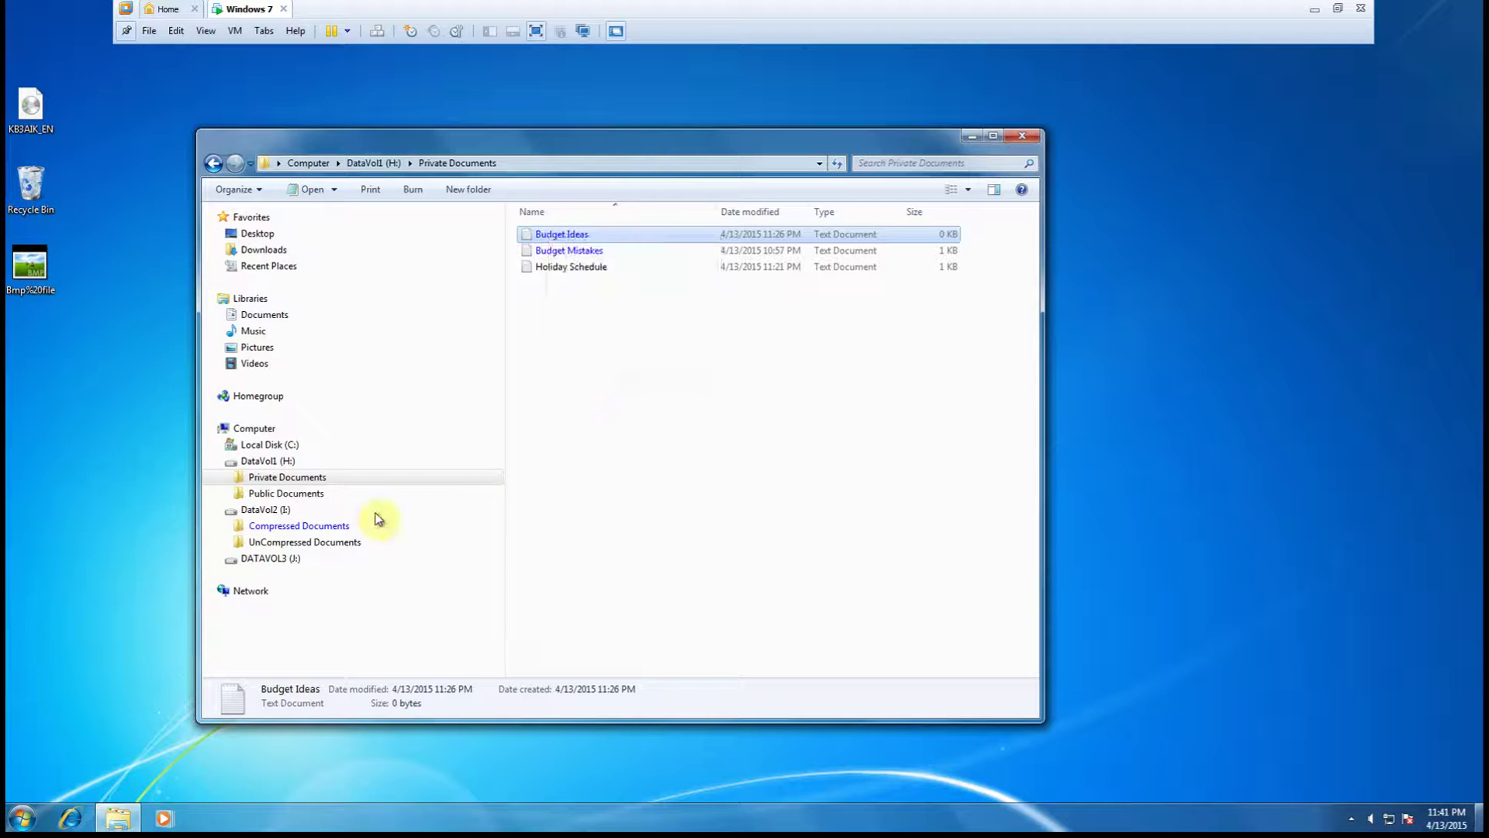
pyautogui.click(262, 544)
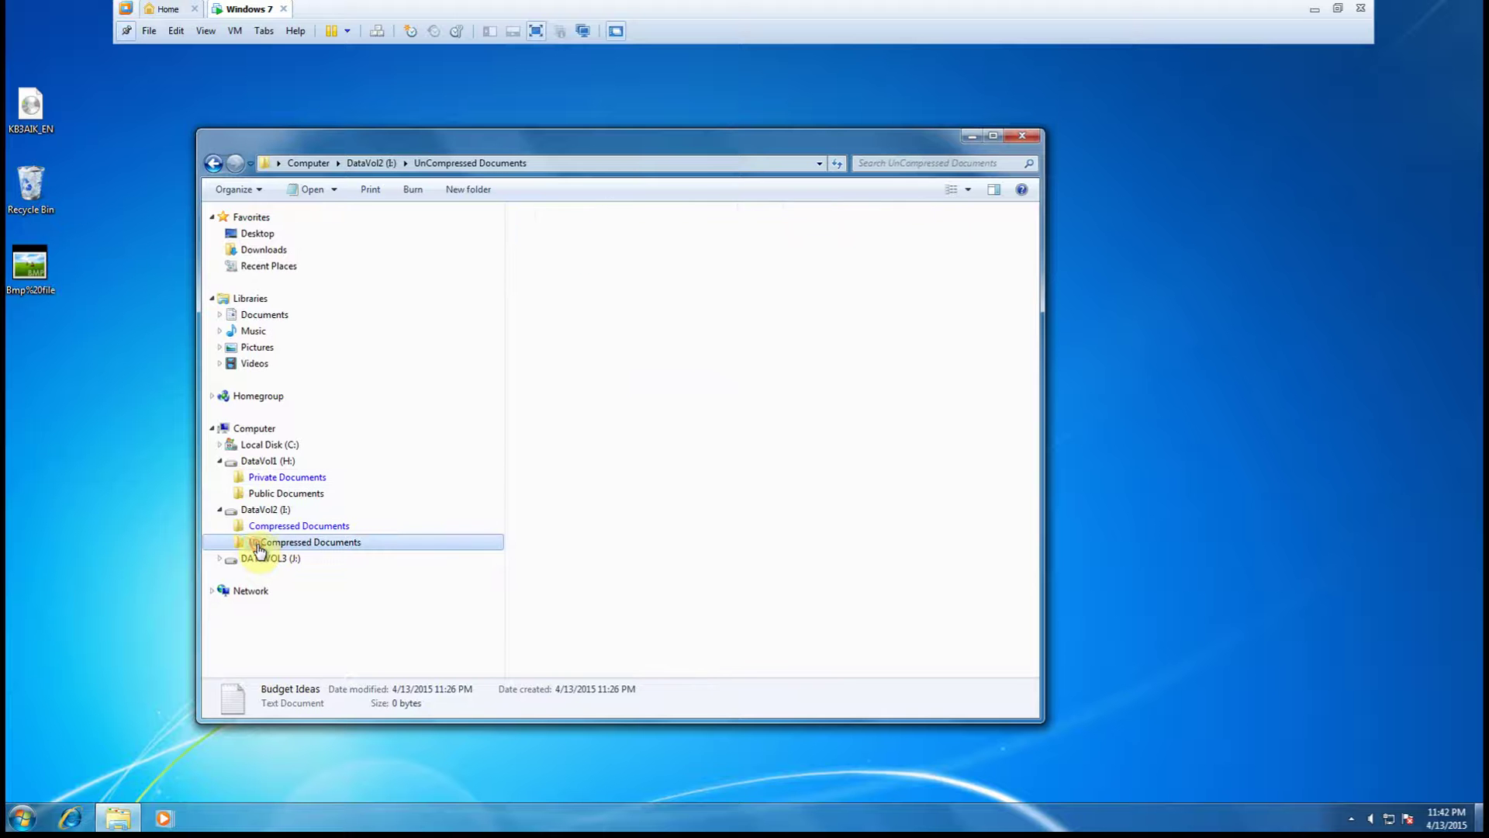
pyautogui.rightClick(586, 301)
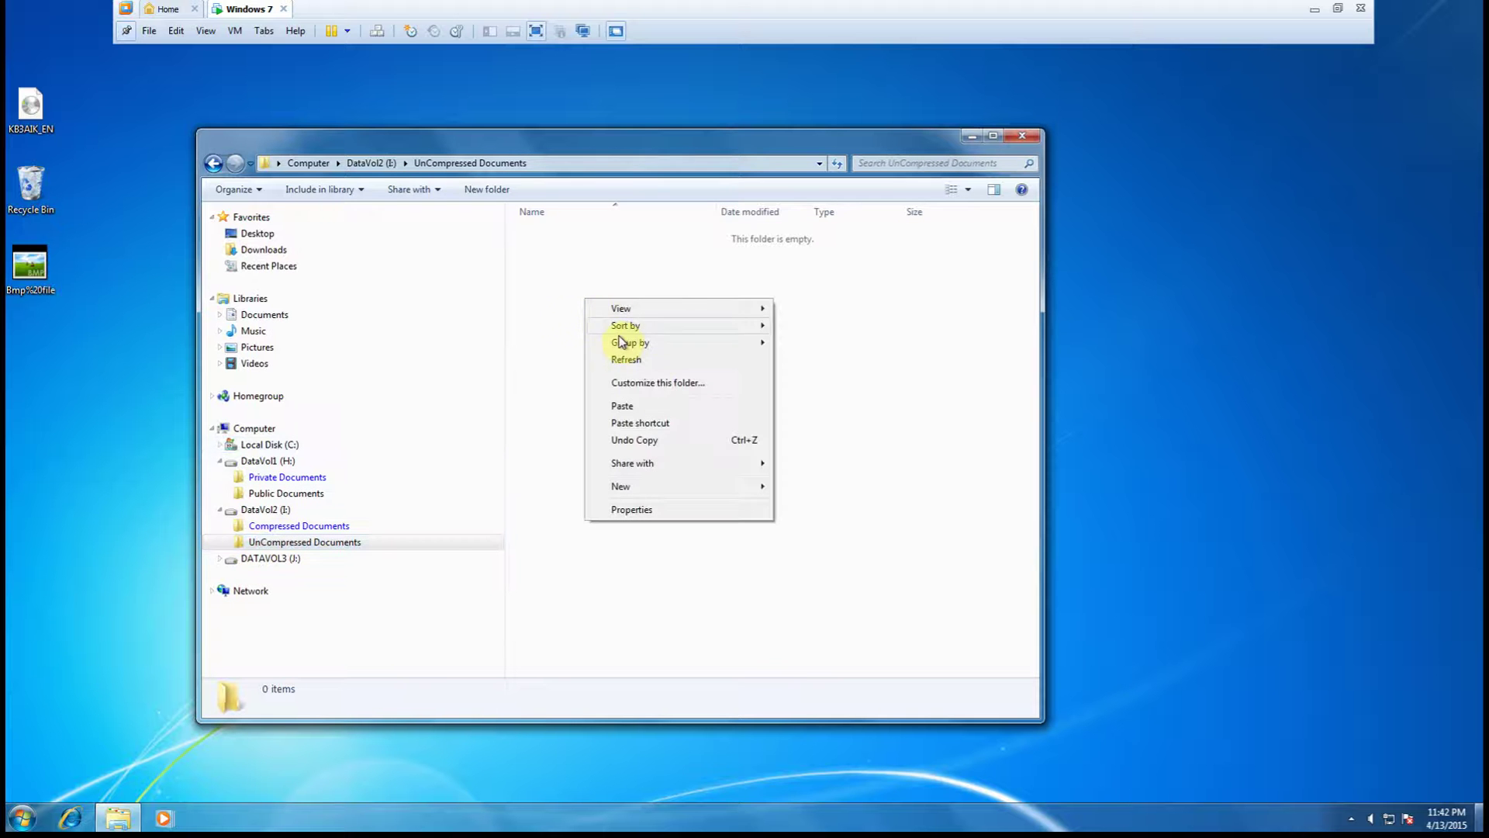
pyautogui.click(629, 406)
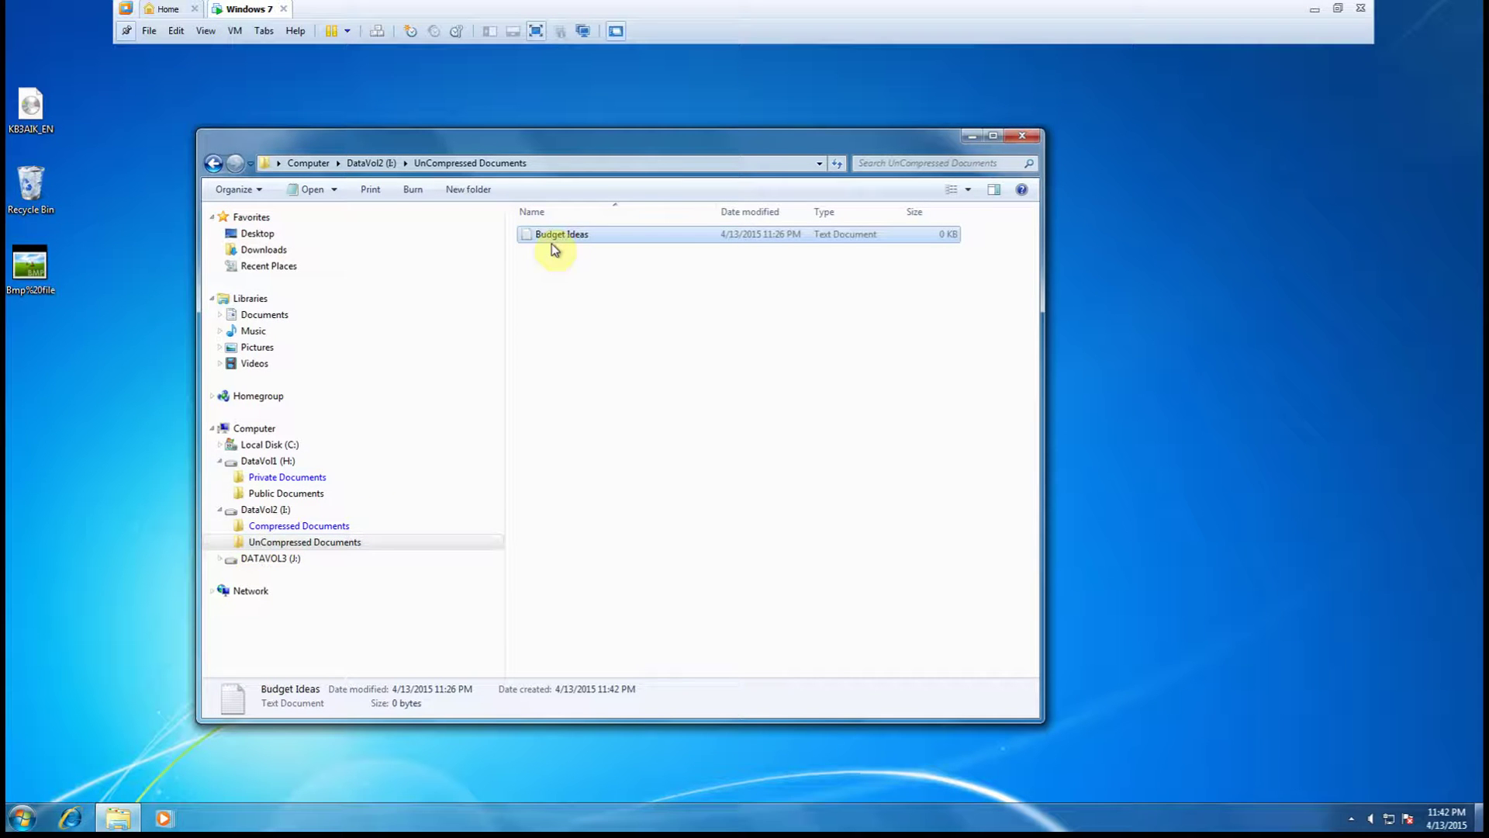
pyautogui.click(261, 526)
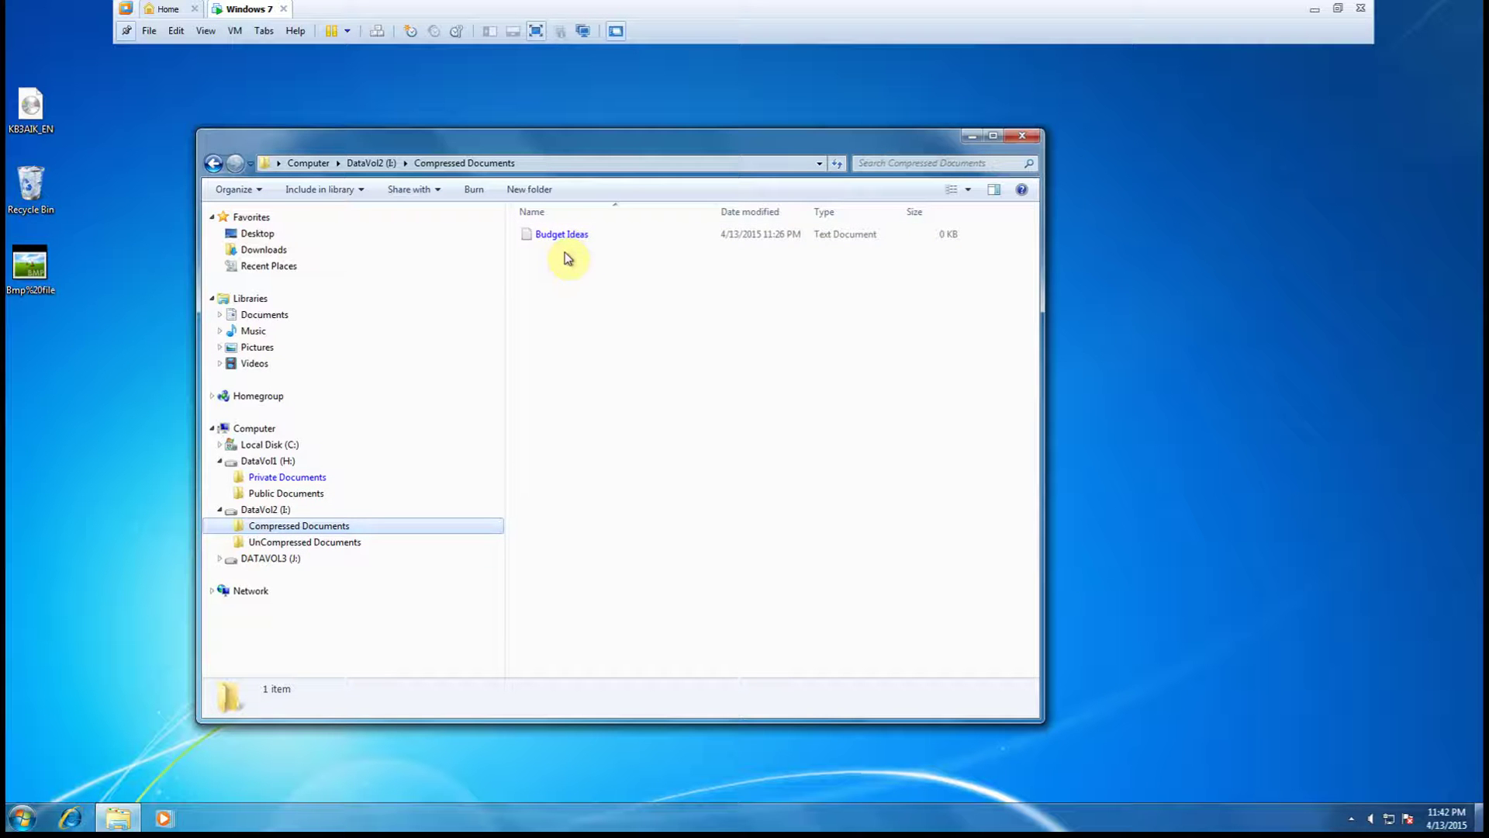
pyautogui.click(301, 542)
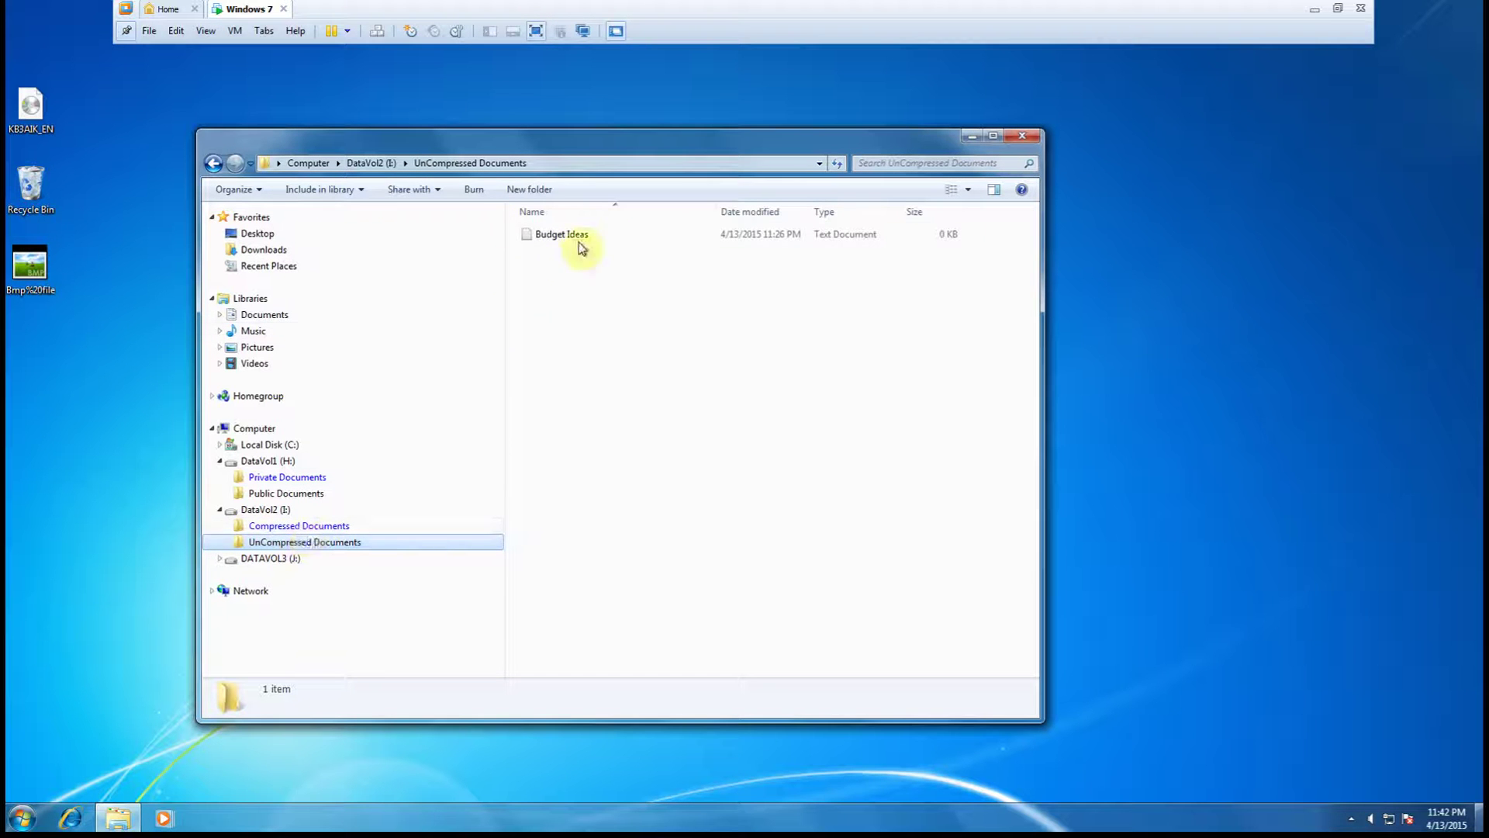
# Create a folder named FAT Documents on the DATAVOL3 (J:) drive
pyautogui.click(304, 529)
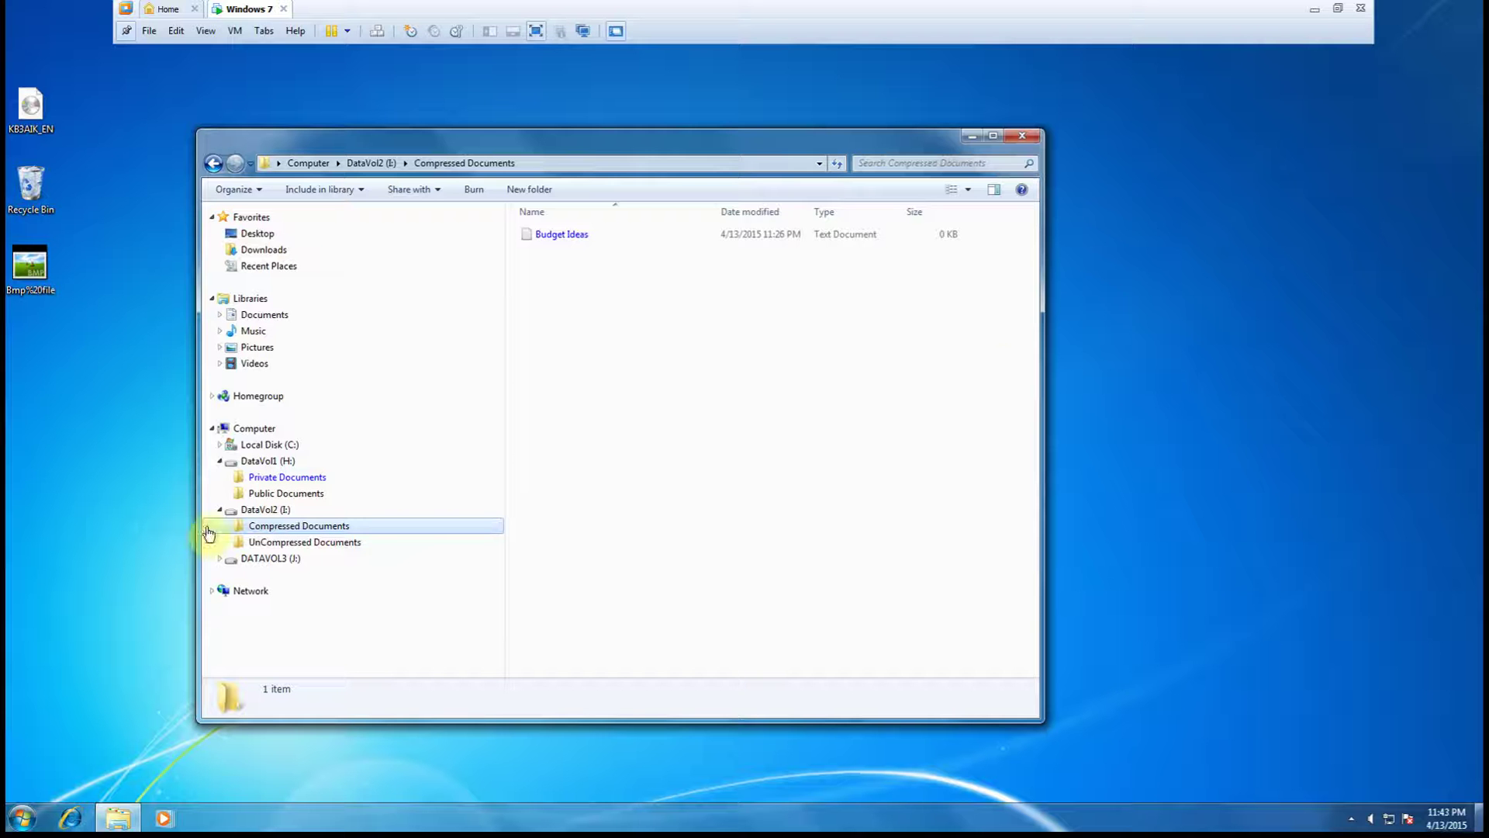
pyautogui.rightClick(235, 558)
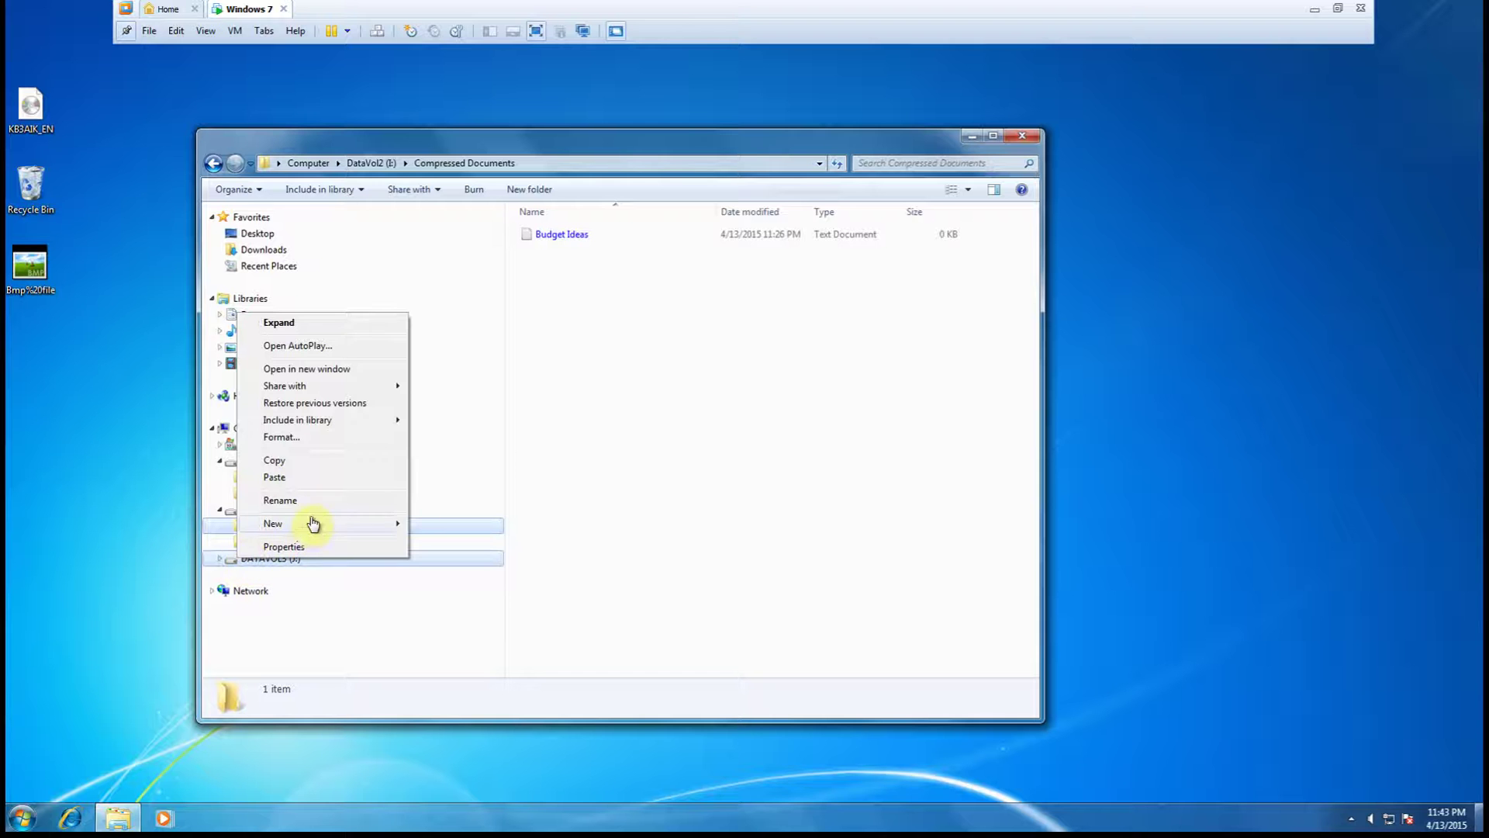
pyautogui.click(431, 525)
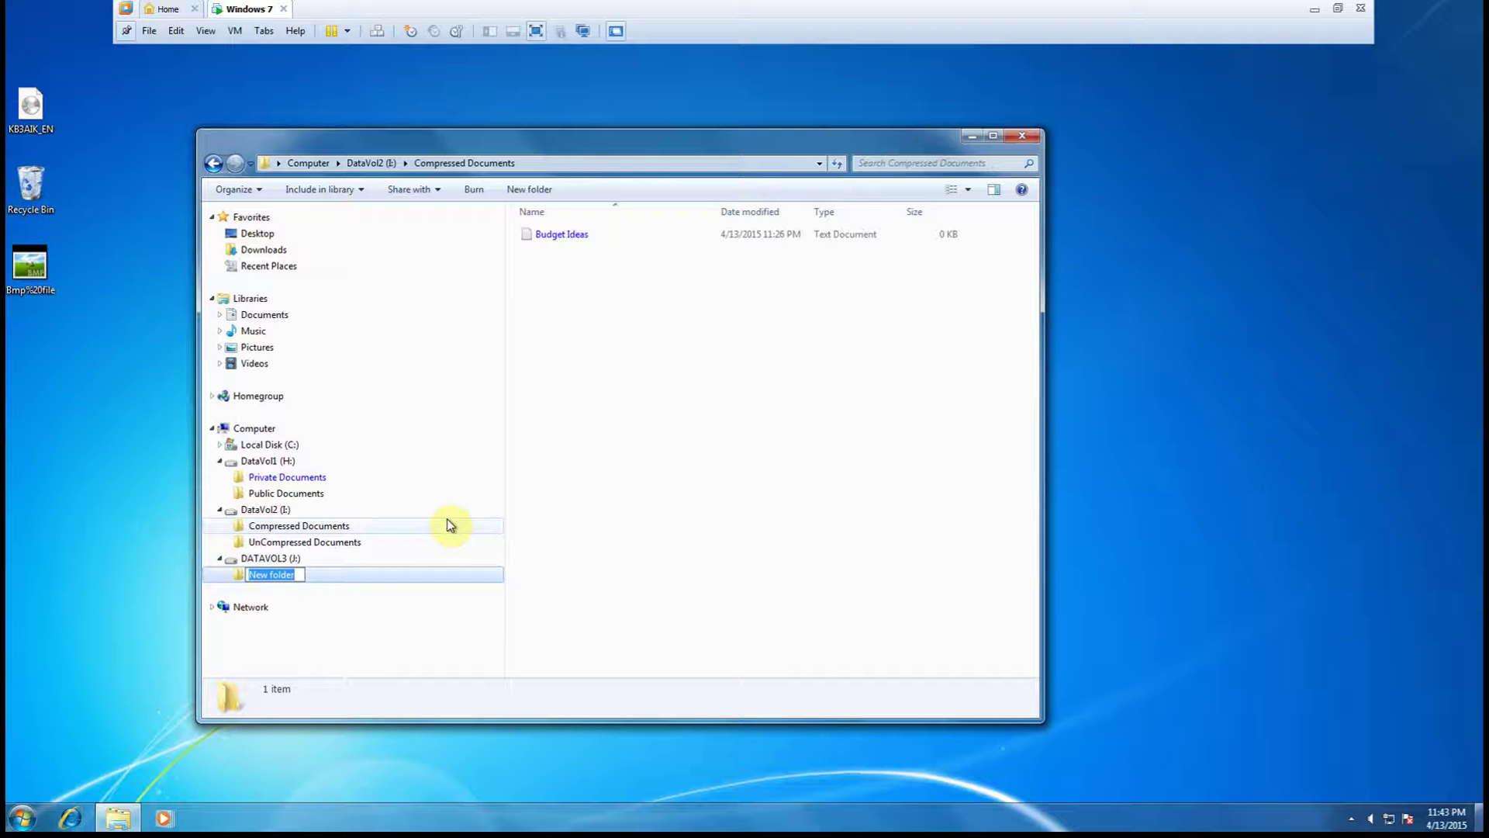
pyautogui.write('FAT Documents')
pyautogui.press('Return')
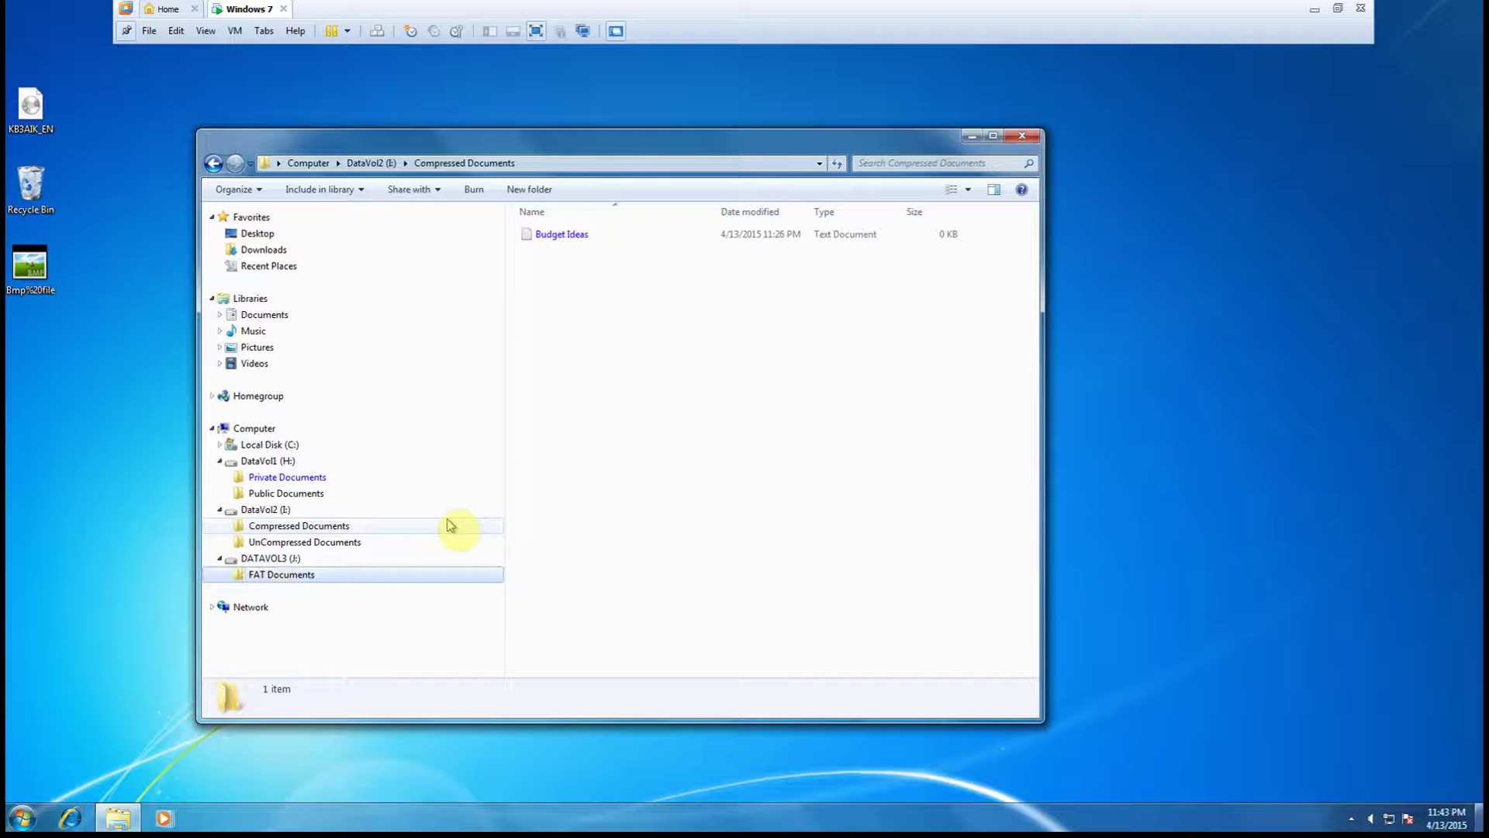
# Check which file system the DATAVOL3 (J:) drive uses in its properties, and close them without changes
pyautogui.click(273, 576)
pyautogui.click(265, 558)
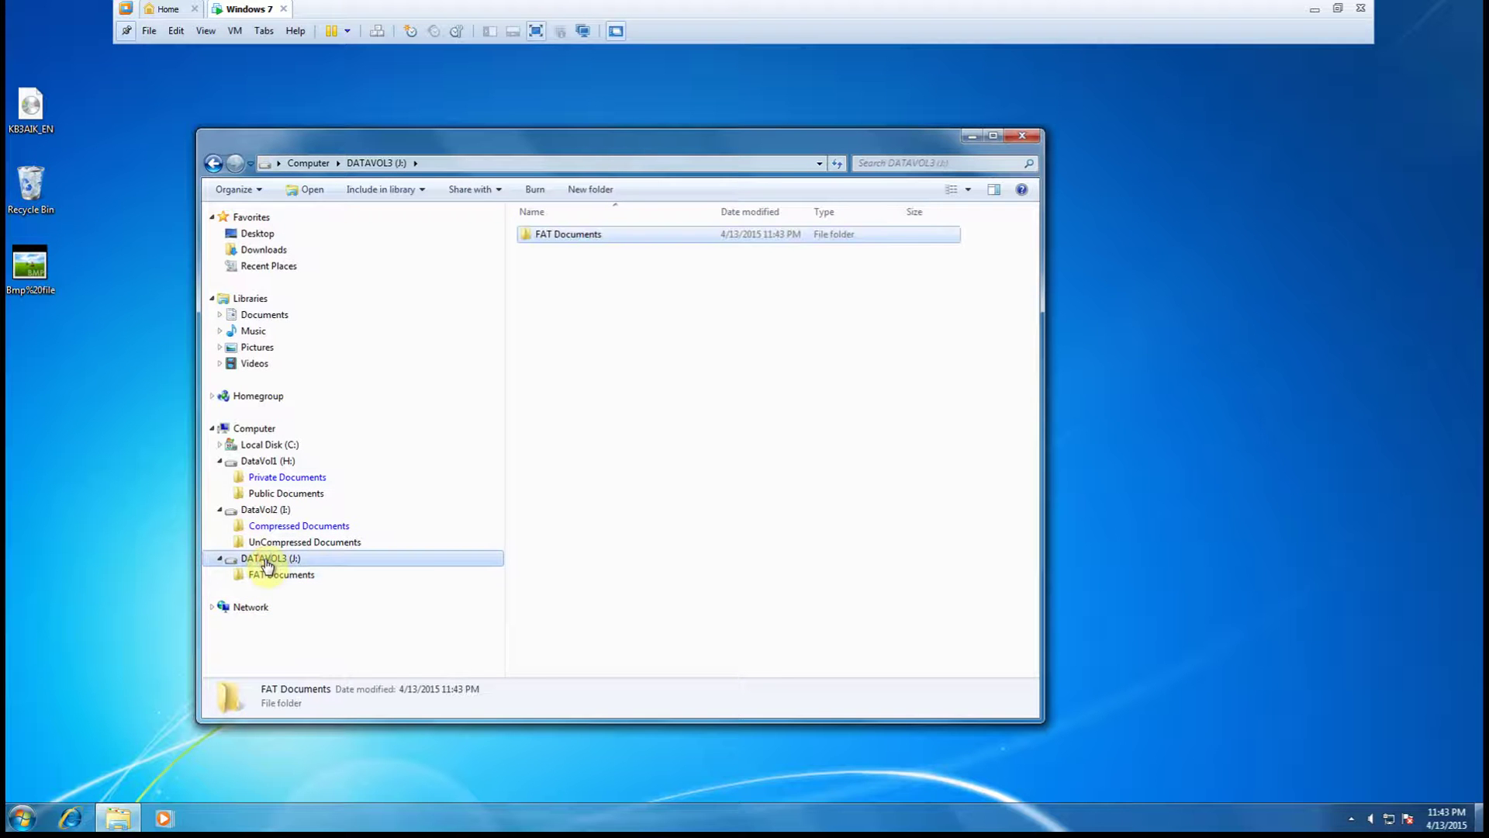
pyautogui.rightClick(266, 562)
pyautogui.click(302, 543)
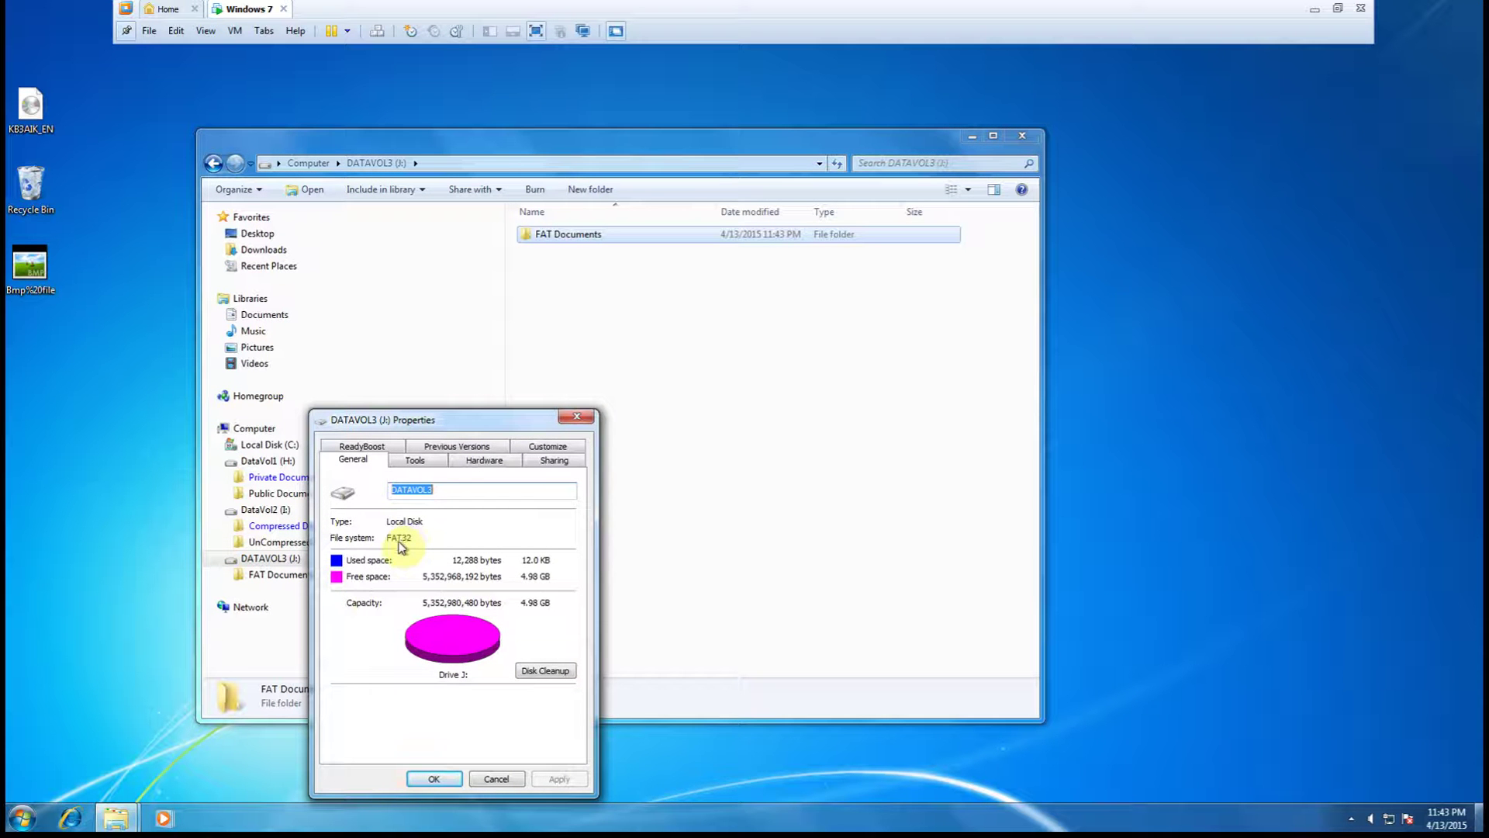
pyautogui.click(501, 780)
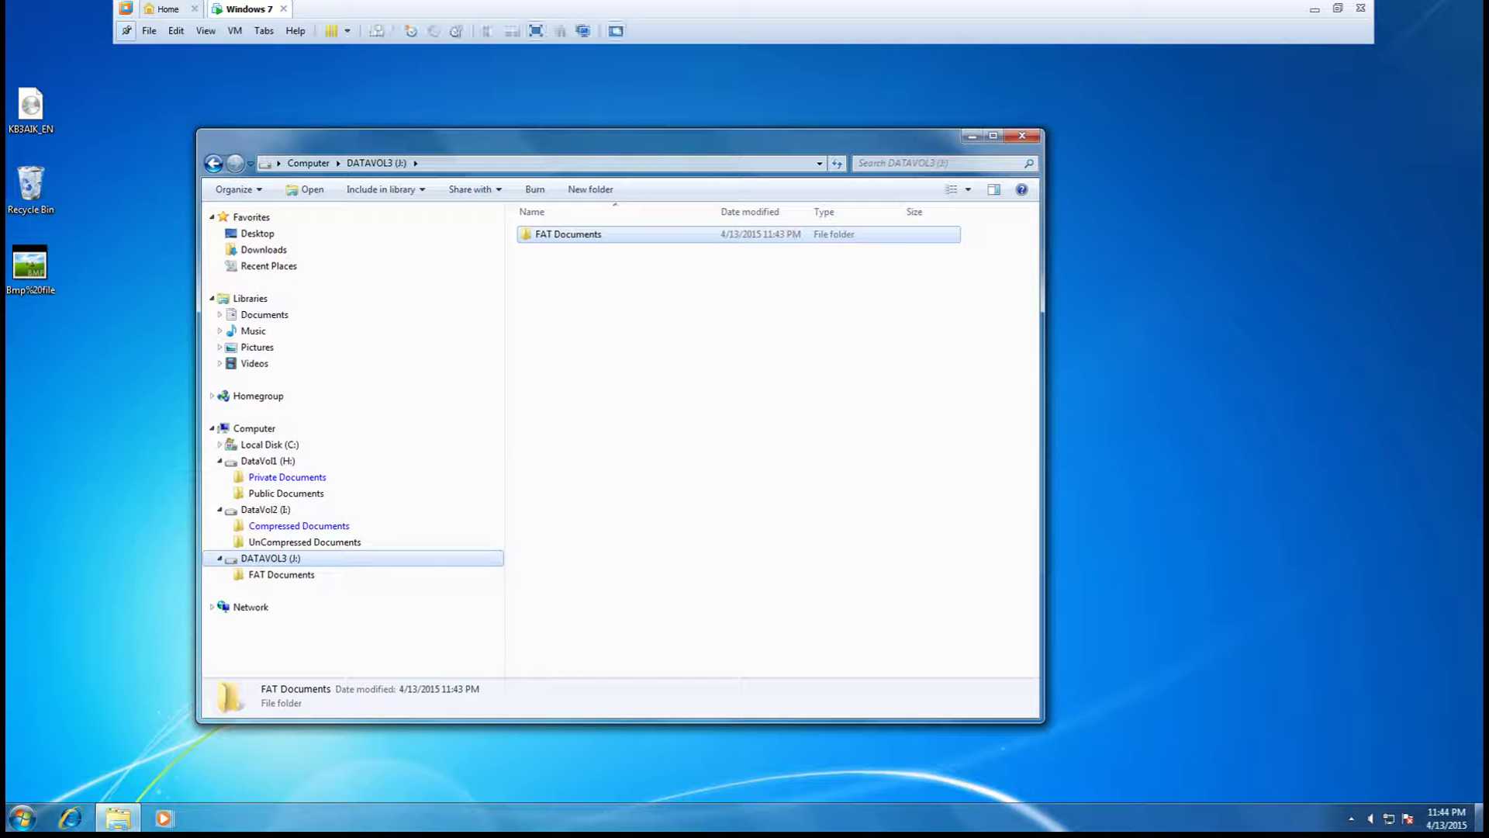
# Copy the Budget Ideas file from Private Documents on DataVol1 (H:) into FAT Documents on DATAVOL3 (J:)
pyautogui.click(261, 478)
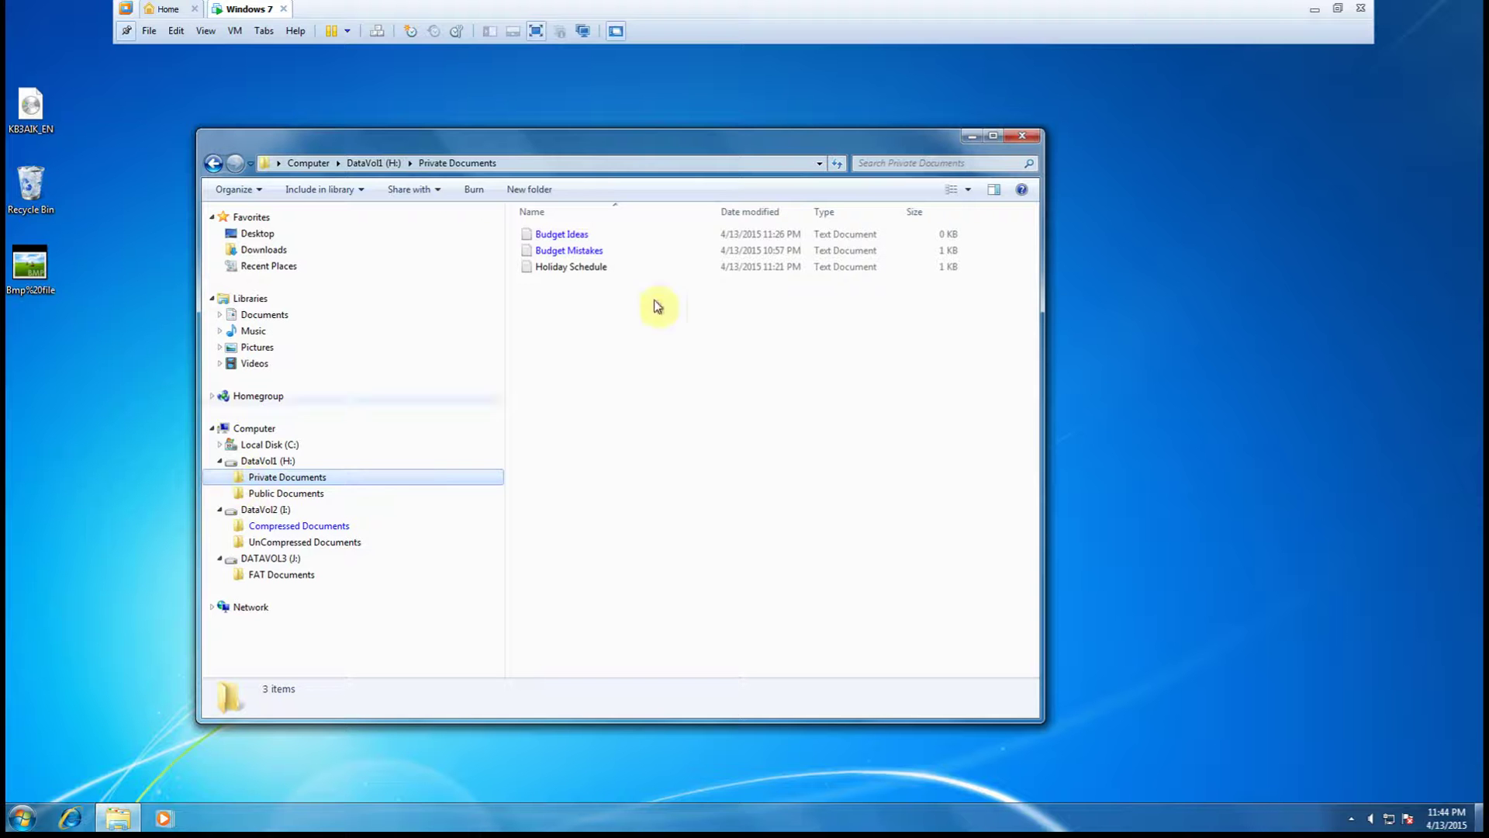
pyautogui.rightClick(568, 239)
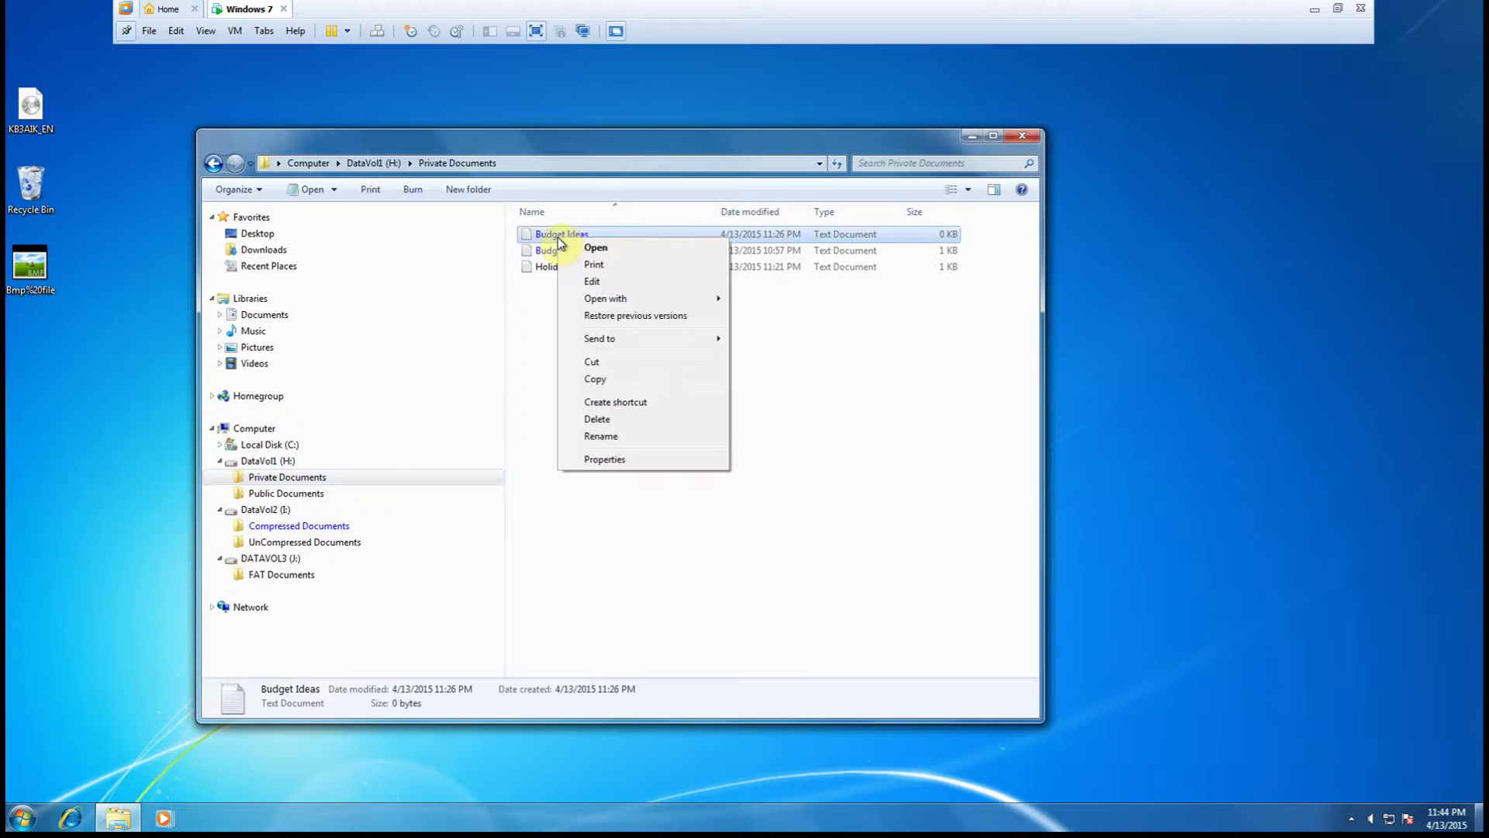
pyautogui.click(595, 379)
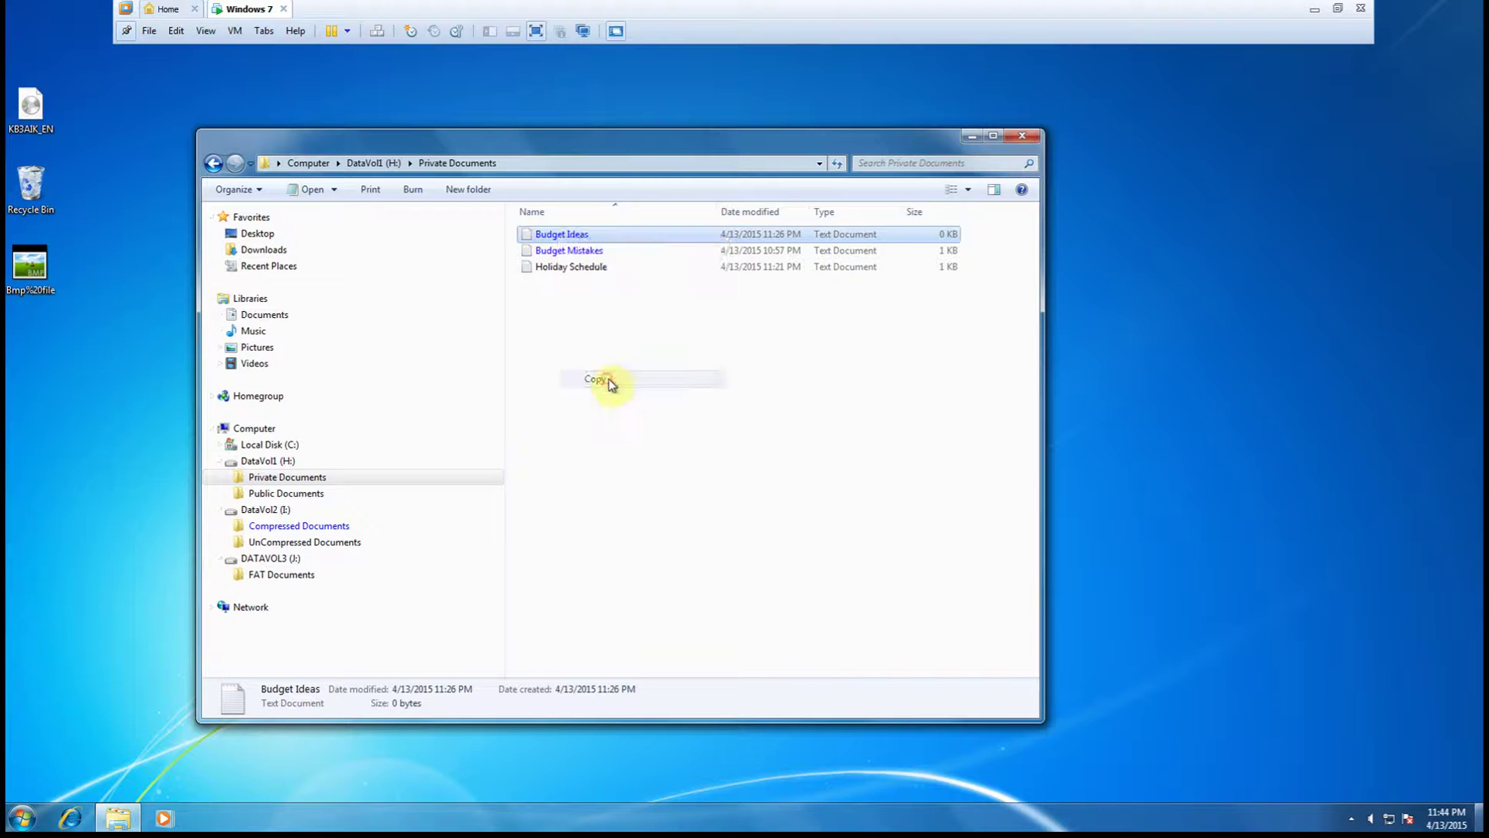
pyautogui.click(266, 577)
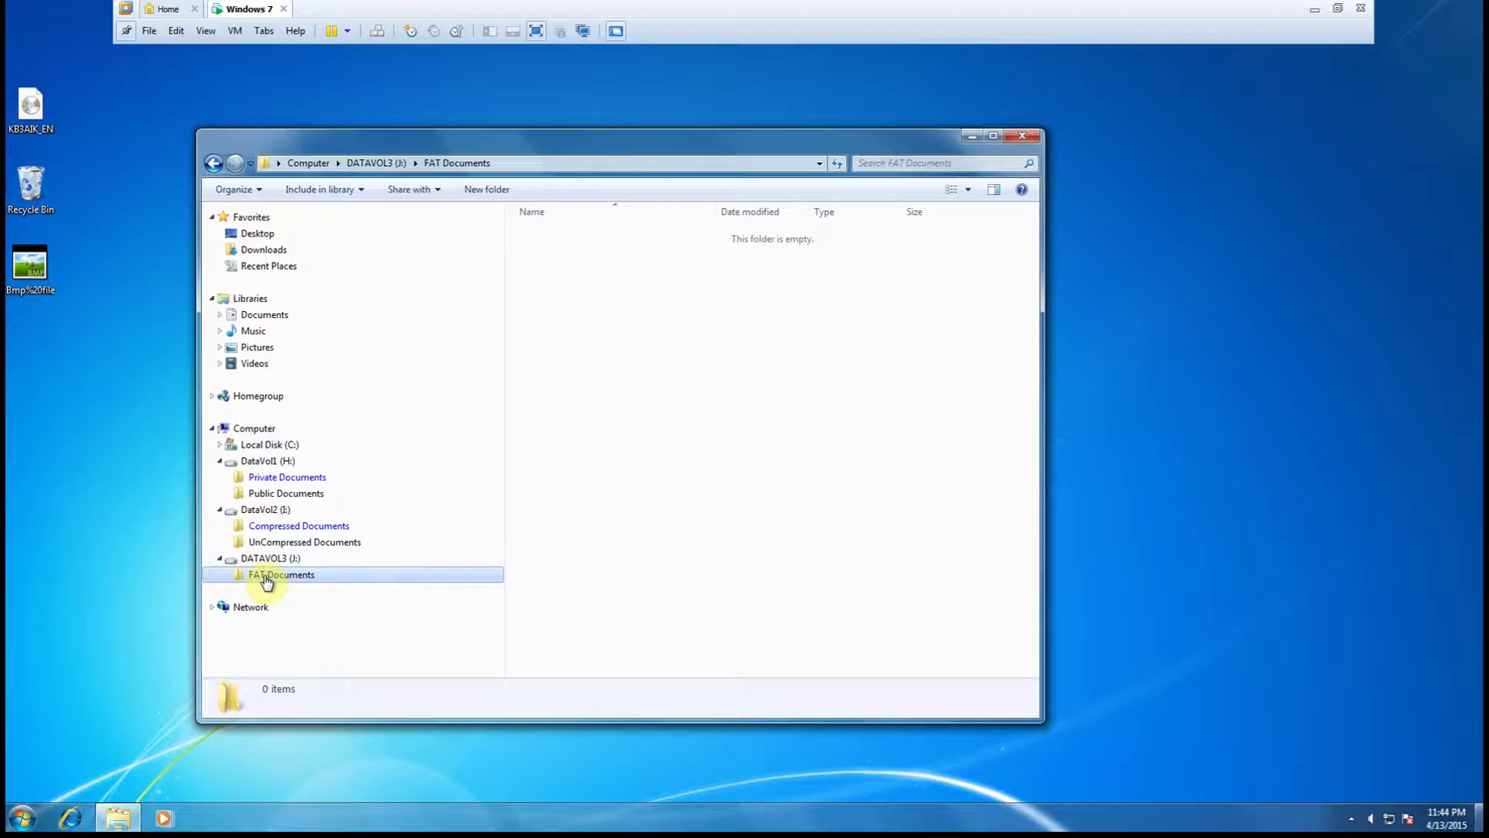
pyautogui.rightClick(609, 273)
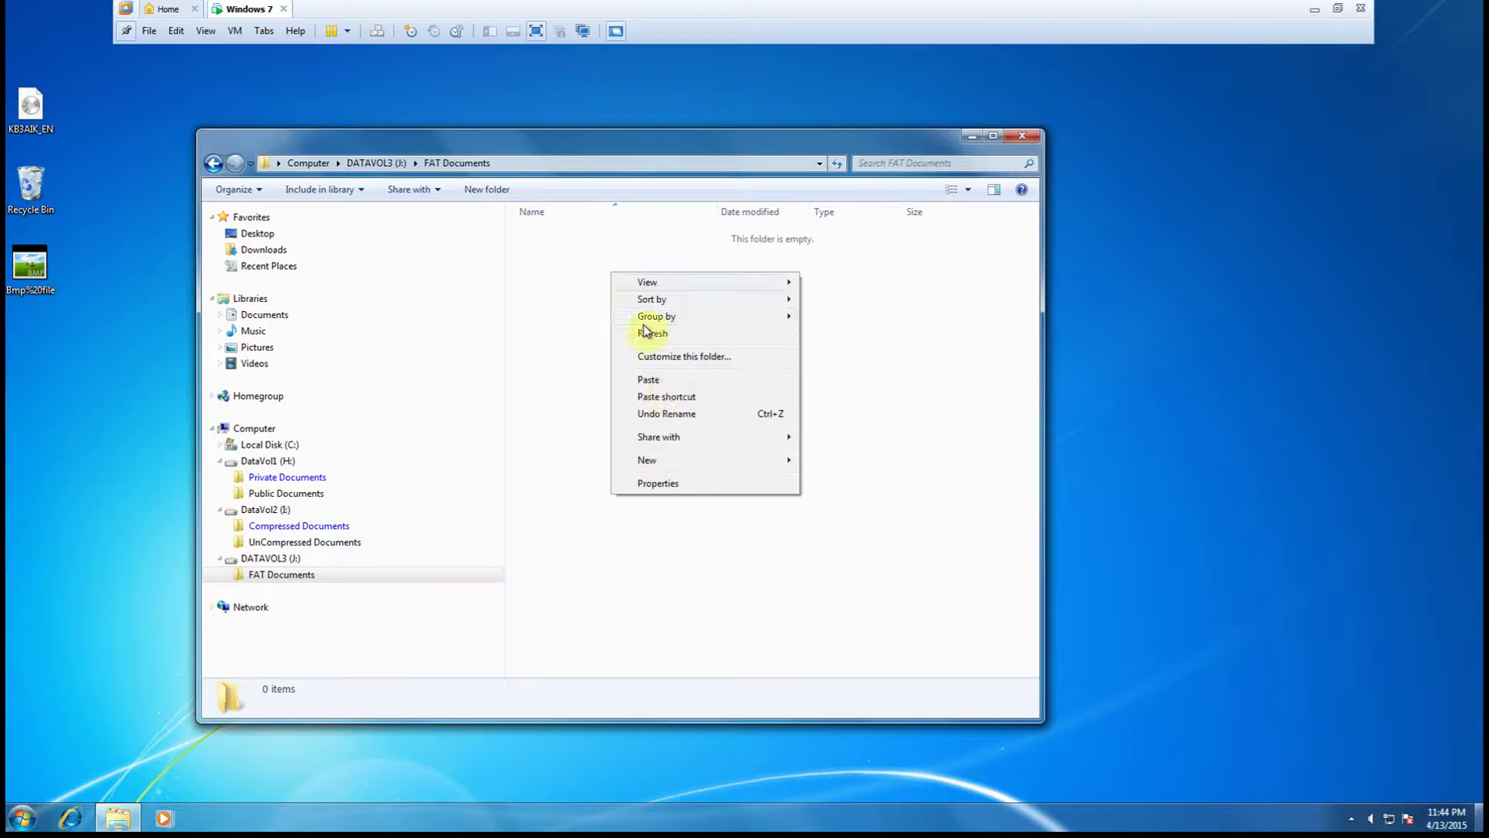
pyautogui.click(650, 380)
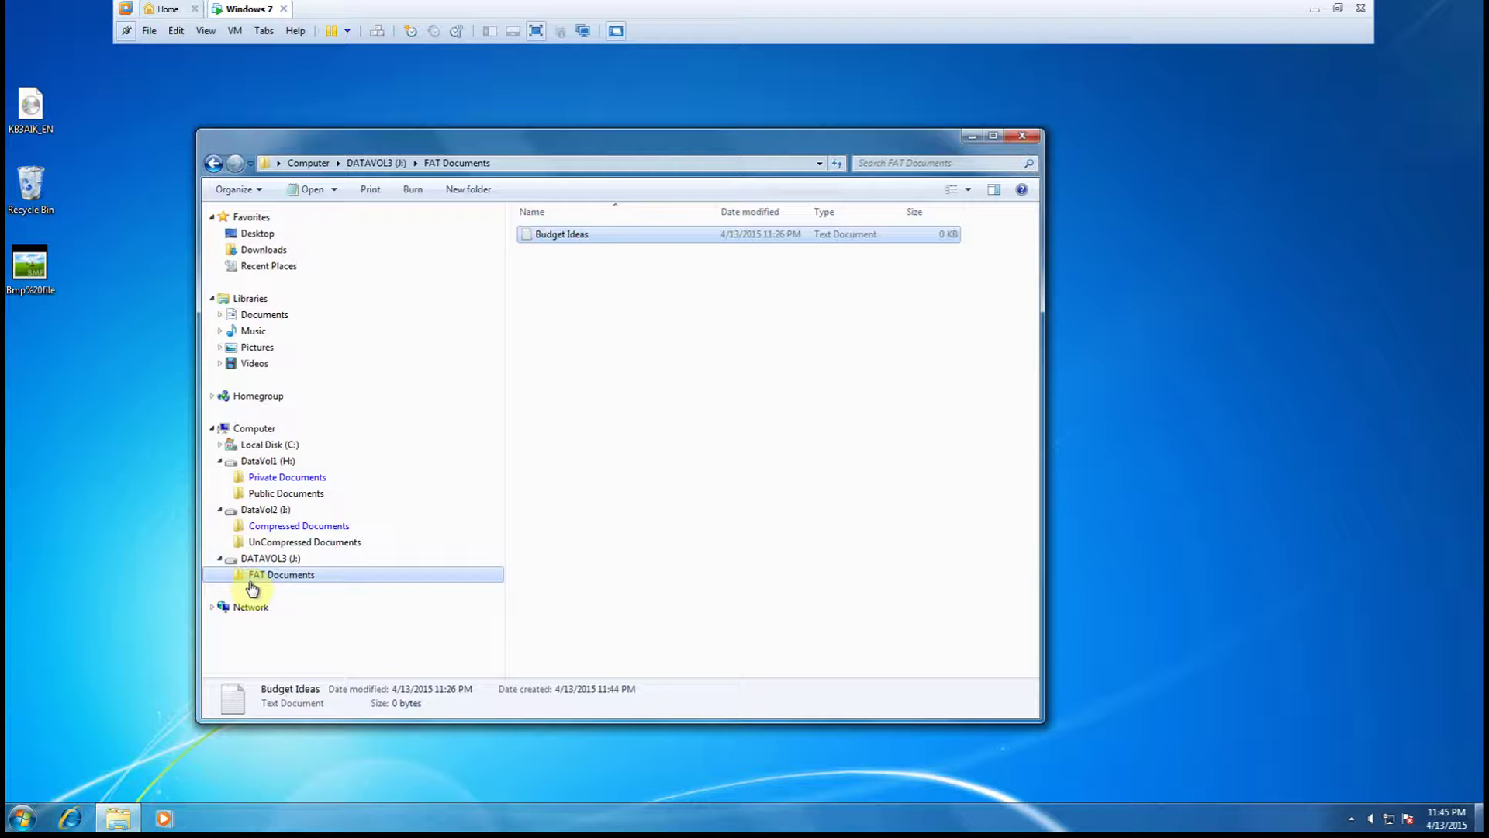
# Enable "Encrypt contents to secure data" for Budget Mistakes in Private Documents on DataVol1 (H:), choosing "Encrypt the file only"
pyautogui.click(258, 479)
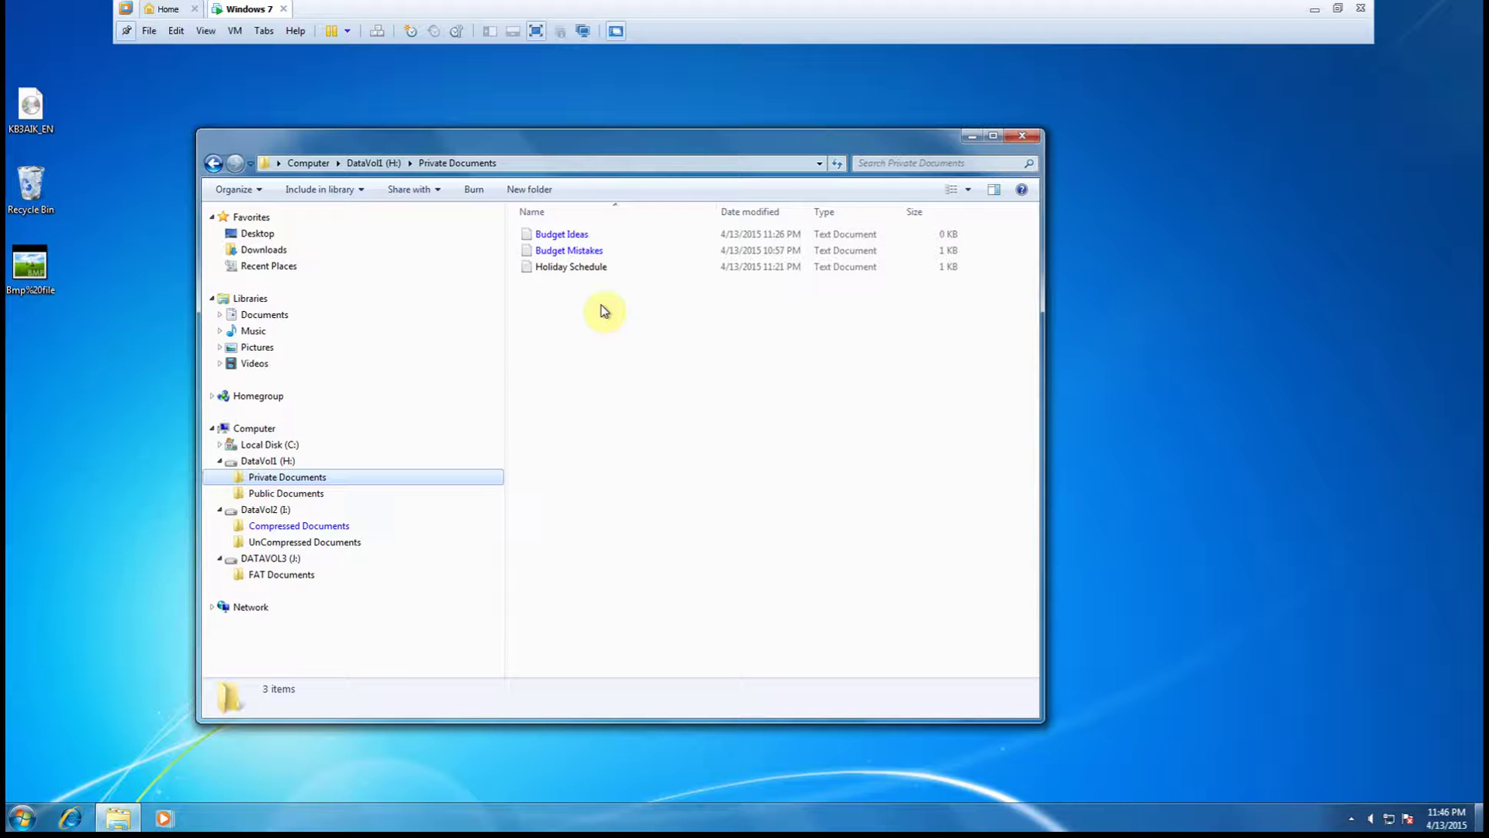
pyautogui.rightClick(559, 256)
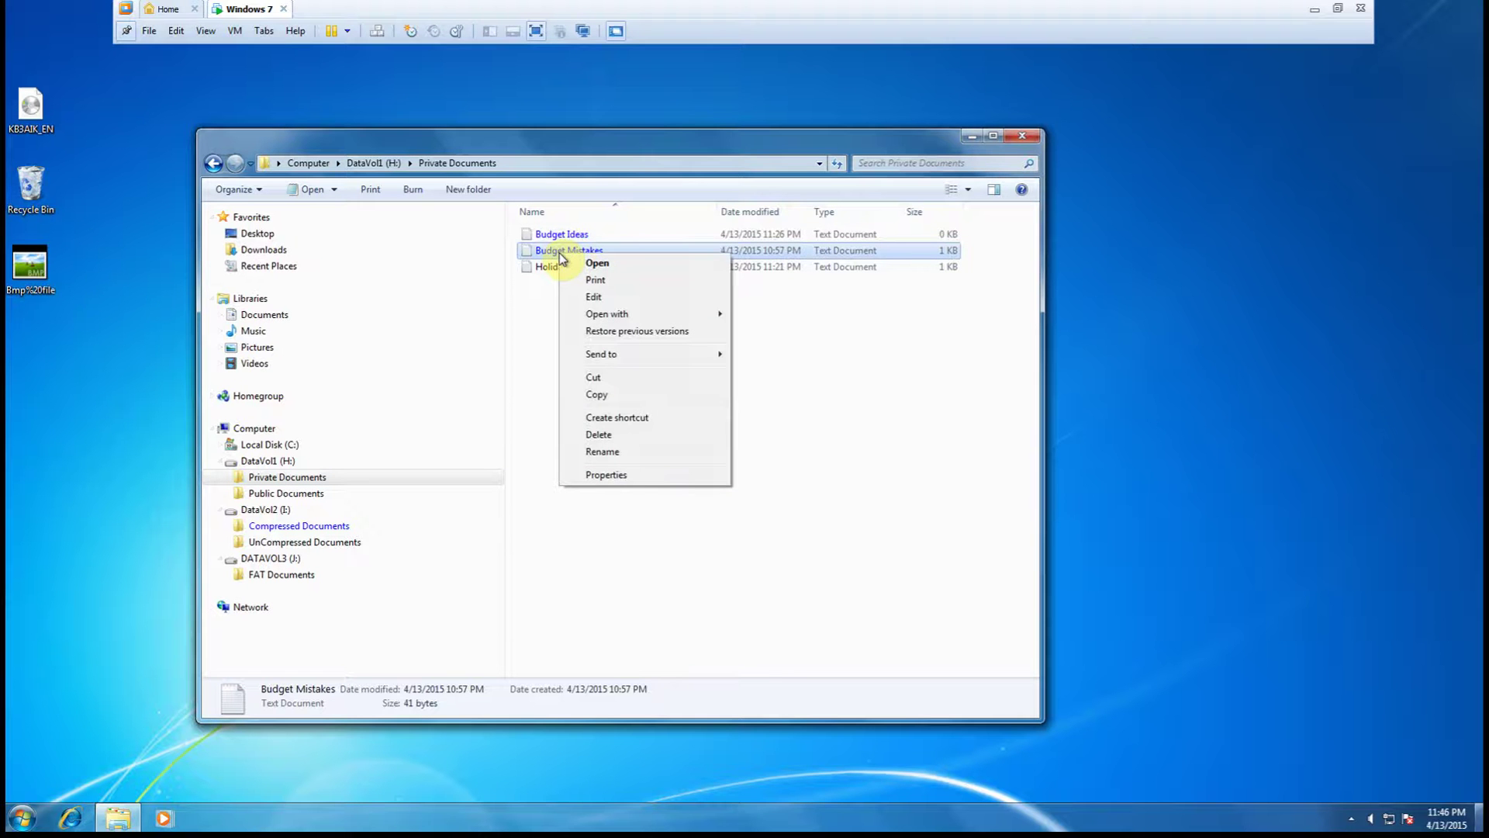
pyautogui.click(607, 474)
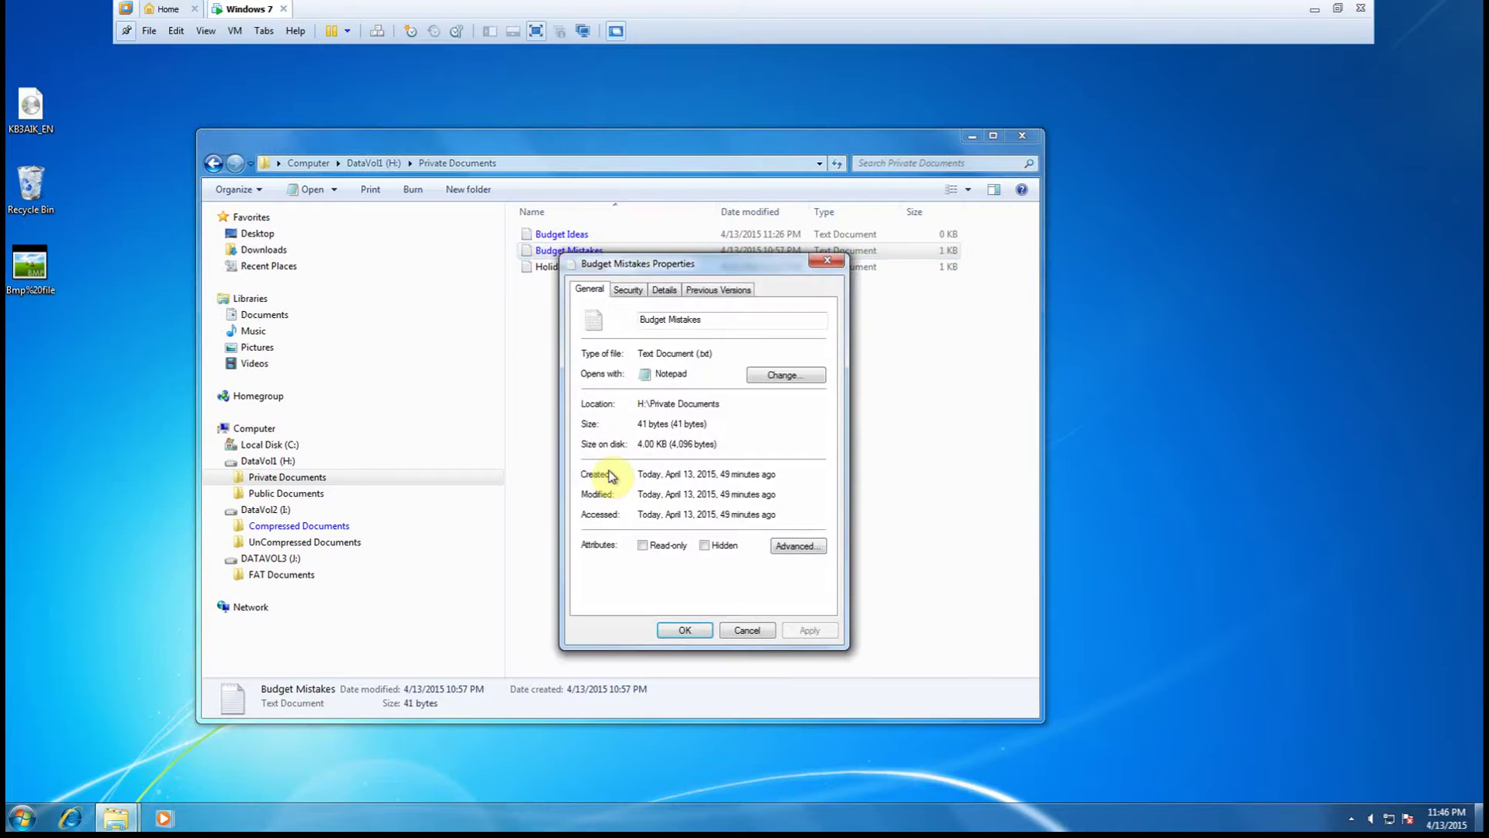
pyautogui.click(797, 547)
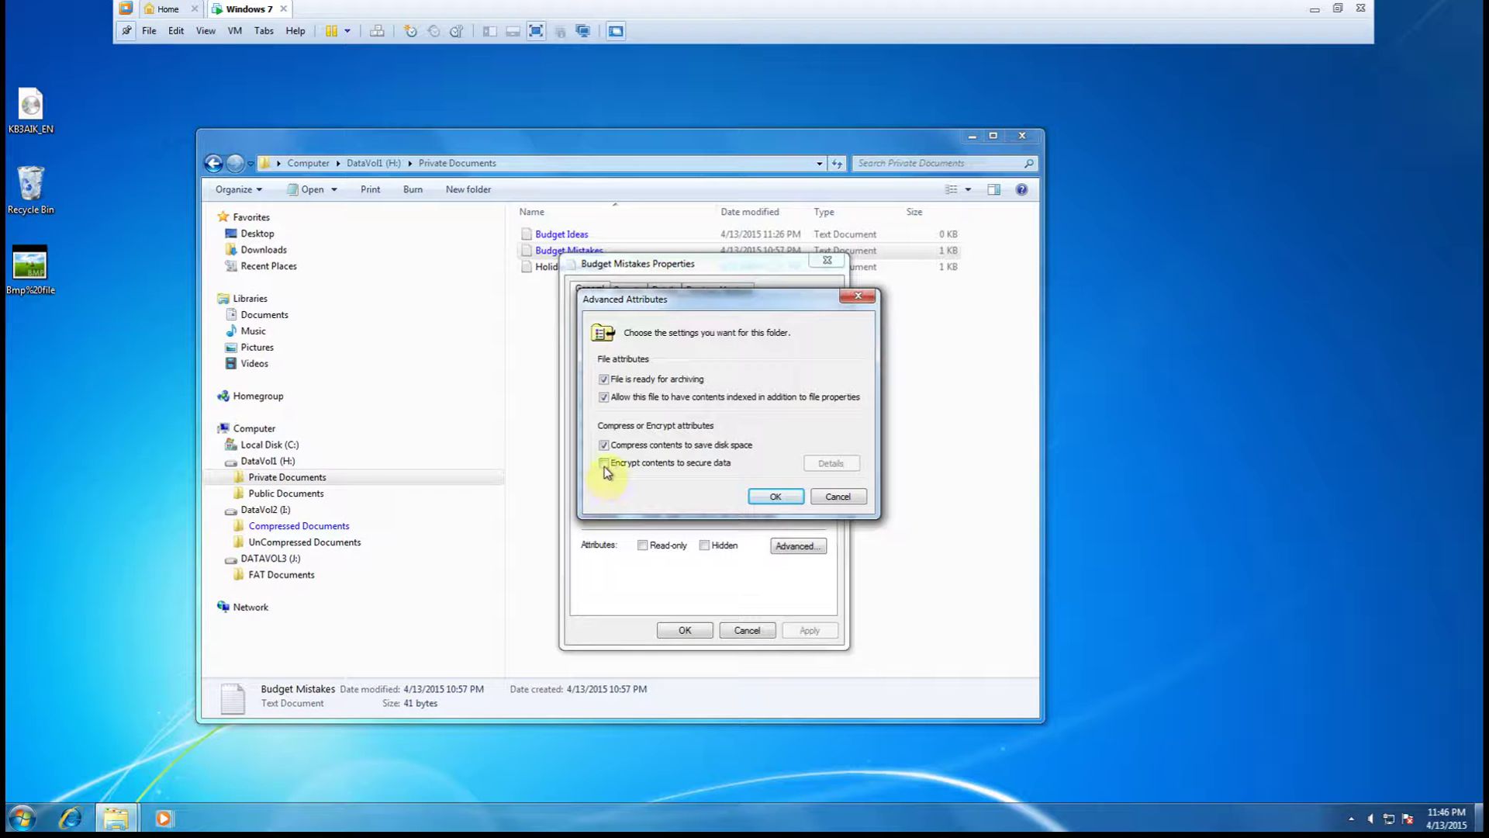
pyautogui.click(603, 463)
pyautogui.click(774, 500)
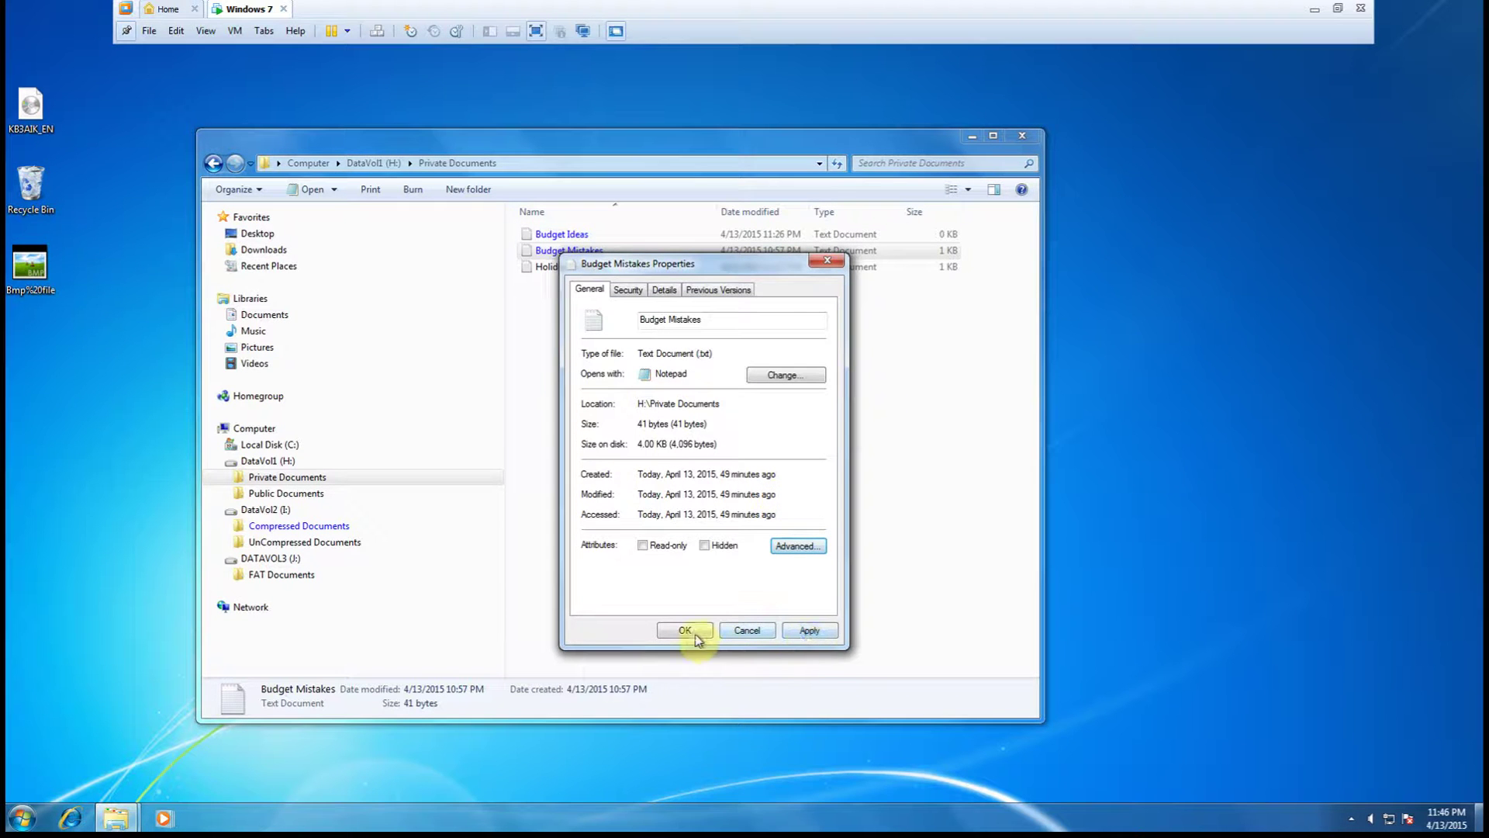
pyautogui.click(806, 632)
pyautogui.click(771, 484)
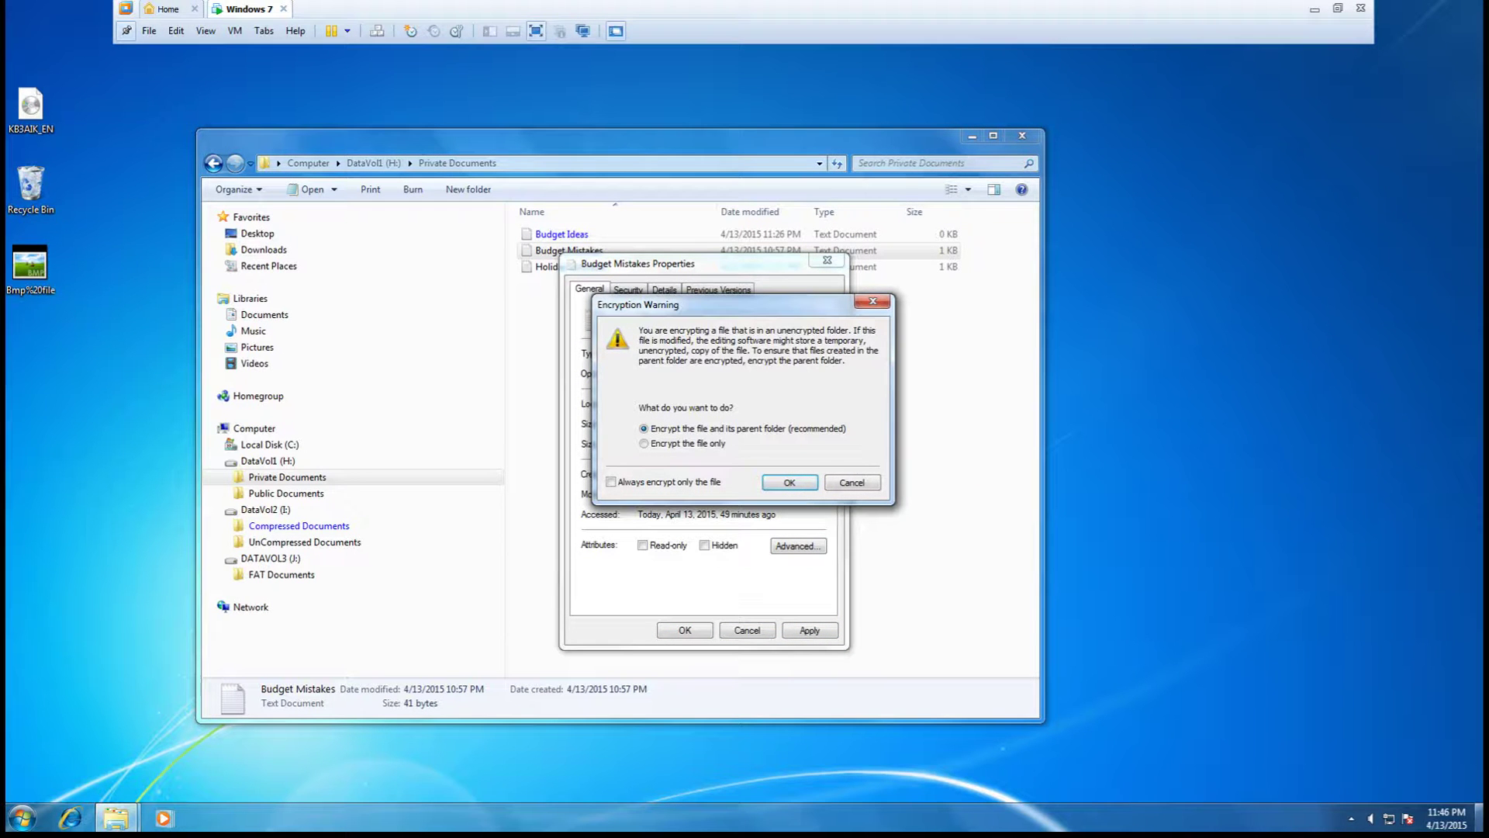
pyautogui.click(646, 445)
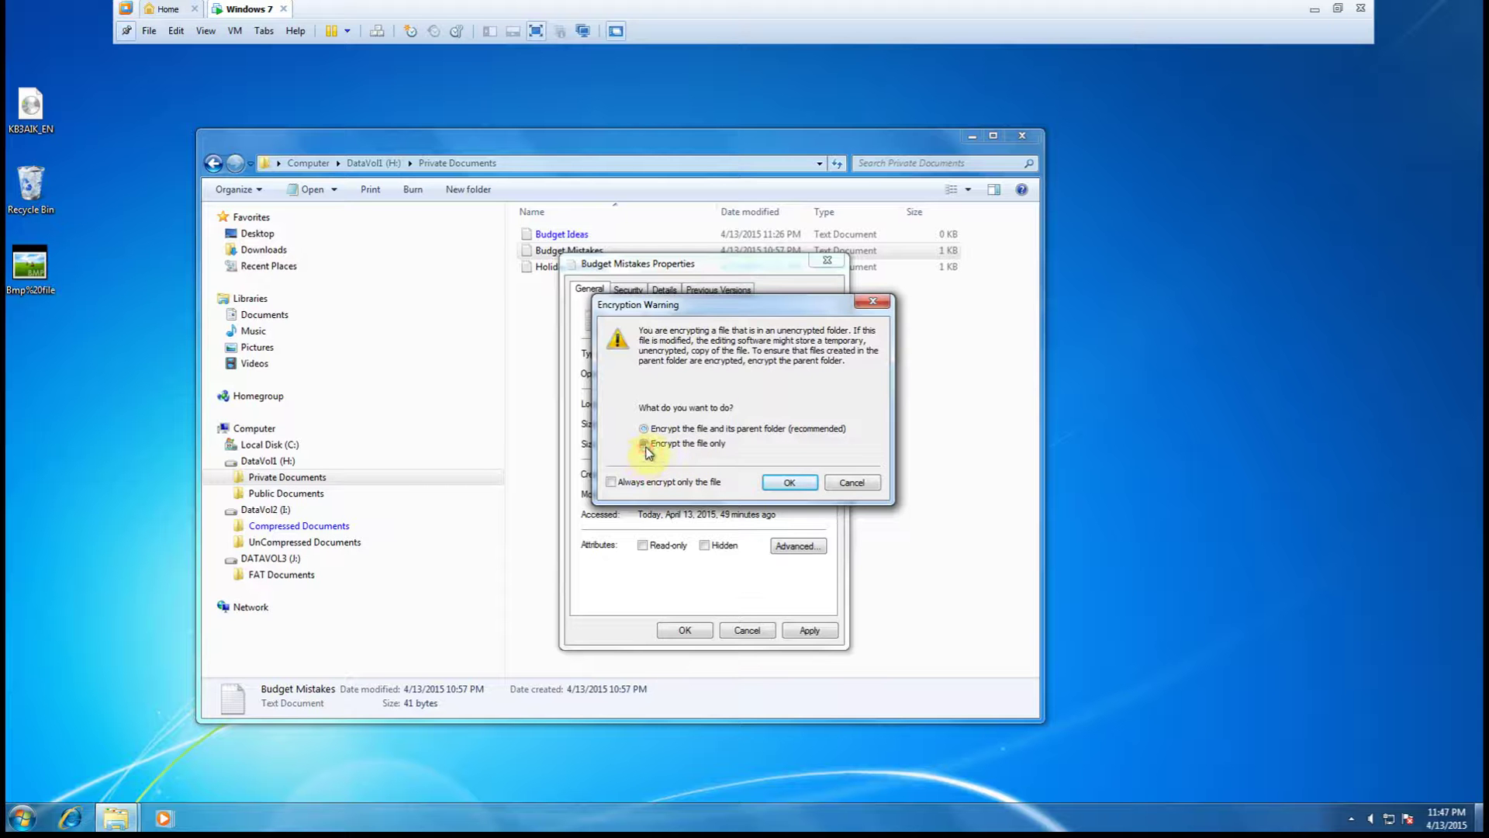
pyautogui.click(790, 484)
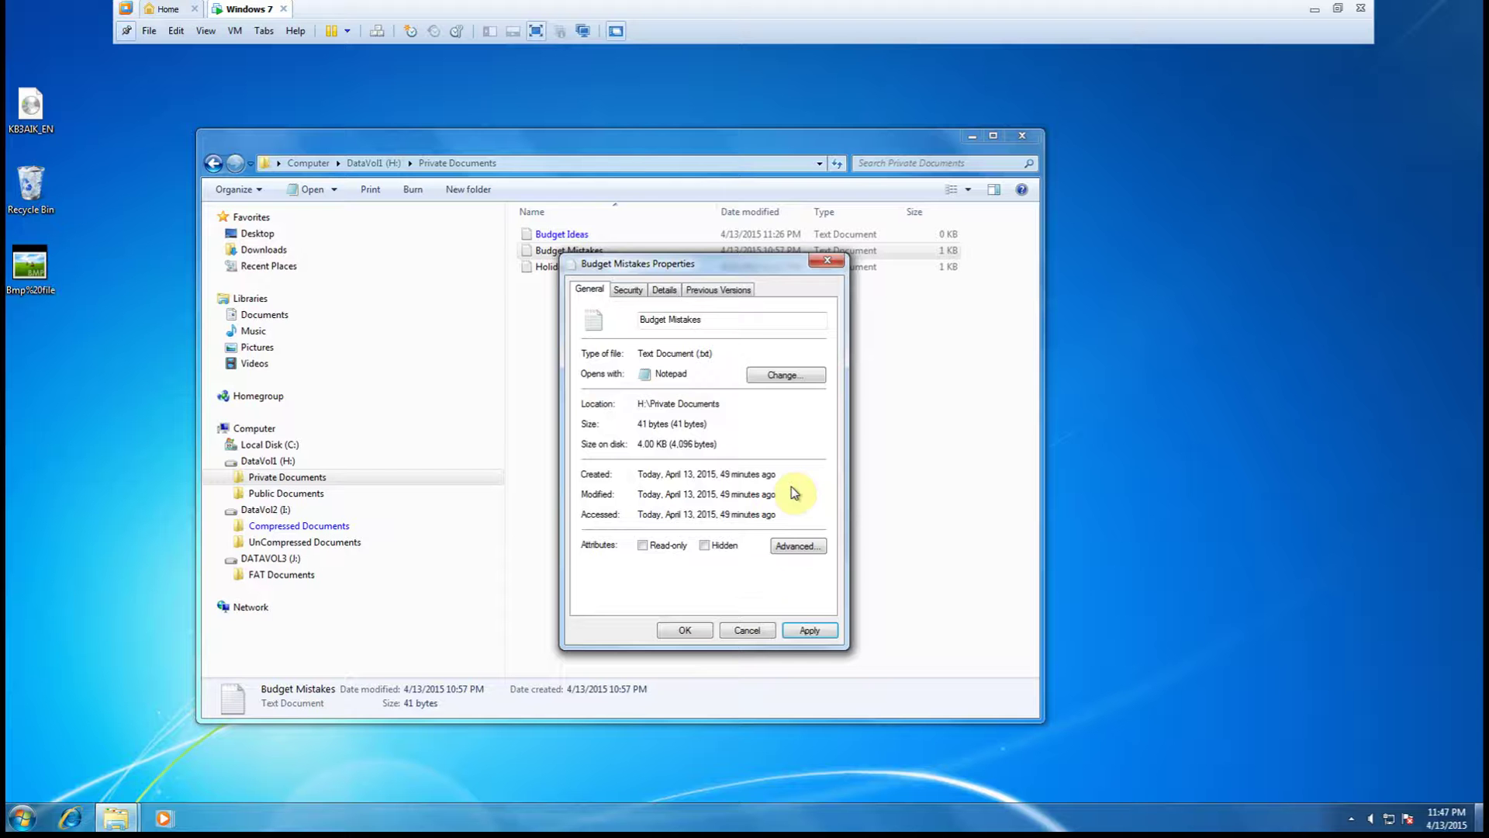
pyautogui.click(686, 630)
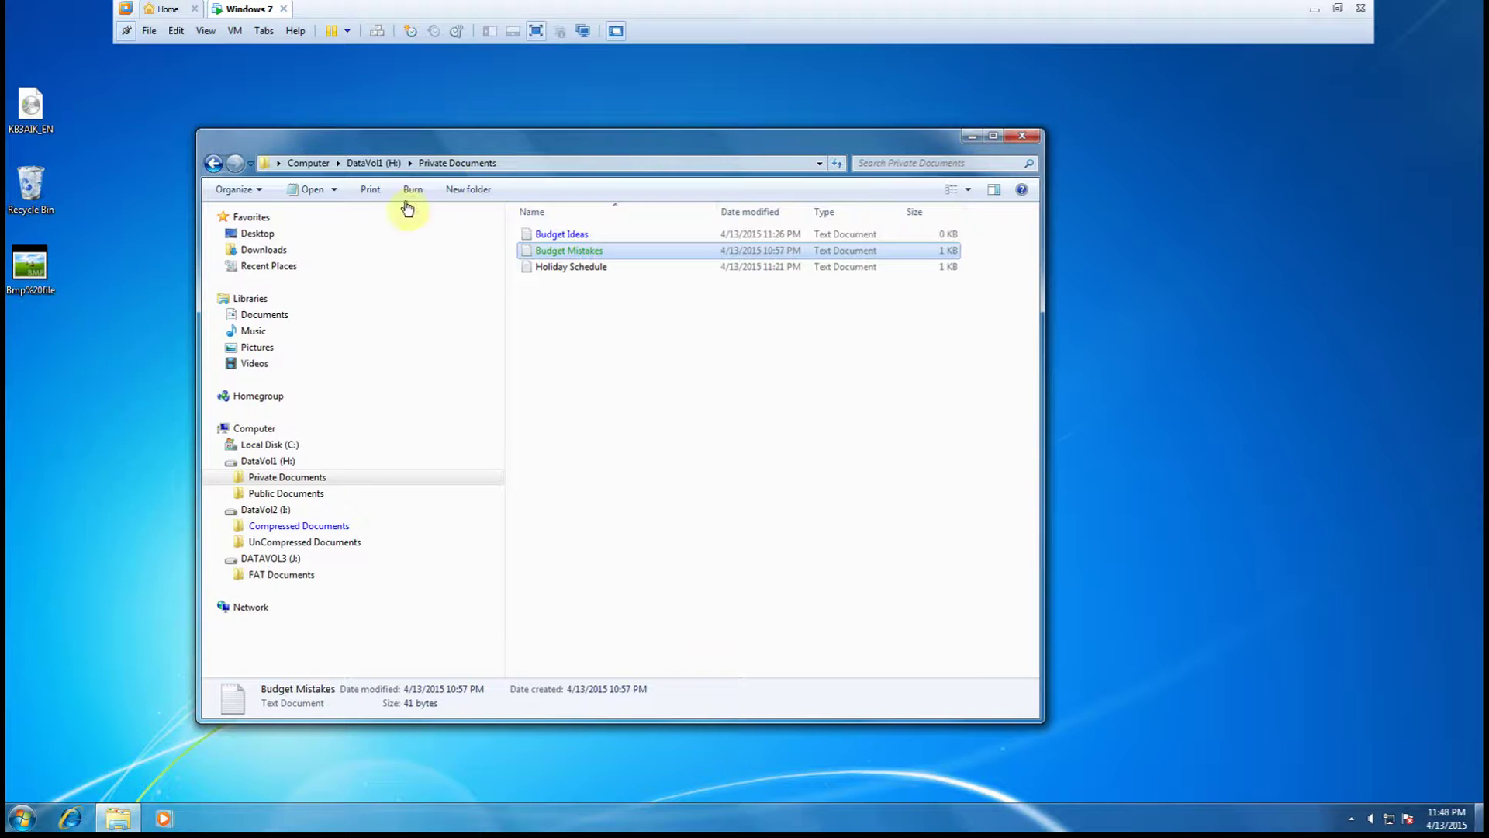
# Copy the encrypted Budget Mistakes file from Private Documents into Public Documents on DataVol1 (H:)
pyautogui.rightClick(559, 256)
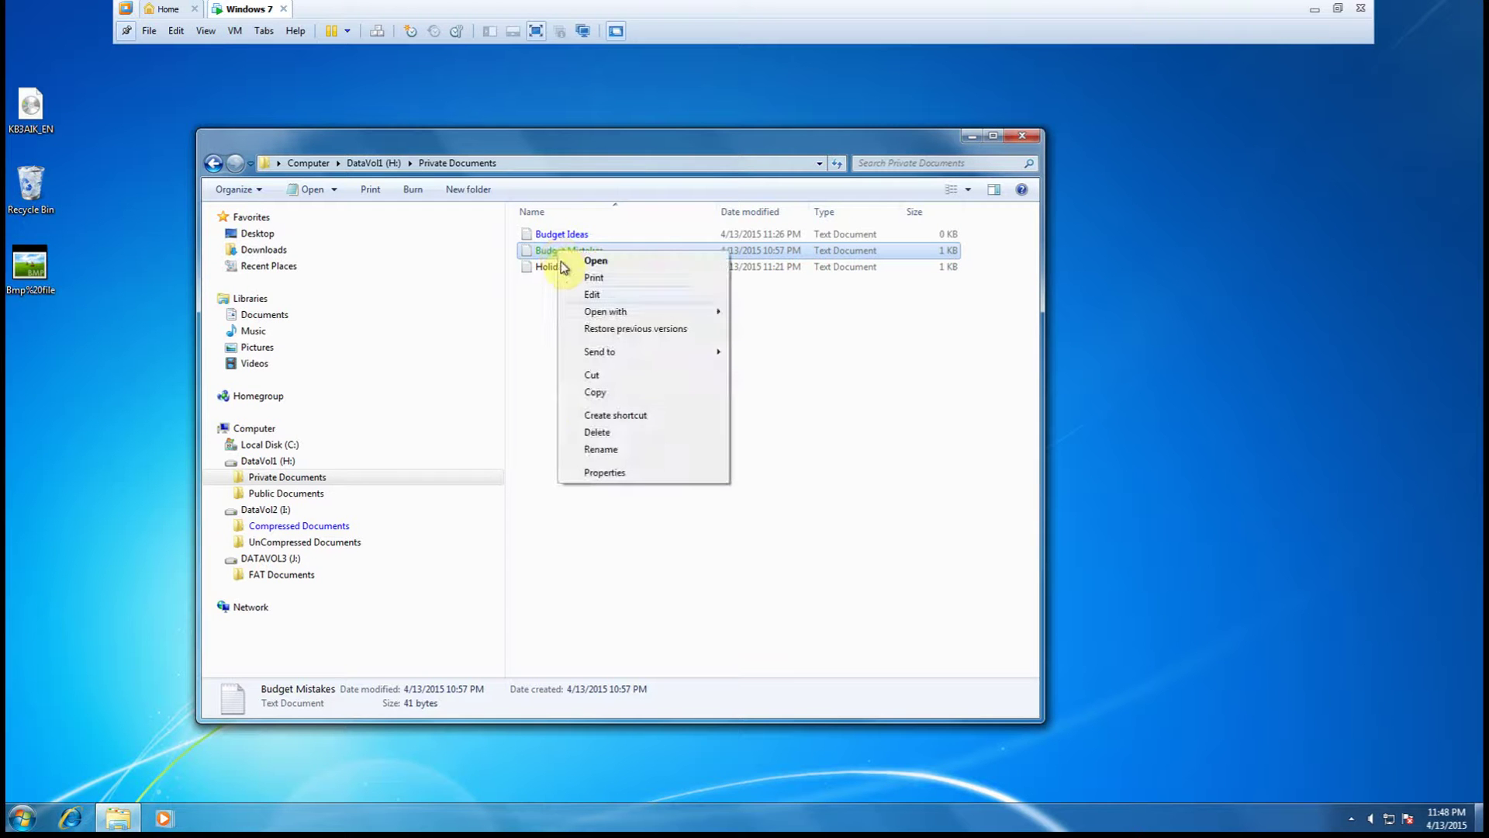
pyautogui.click(623, 398)
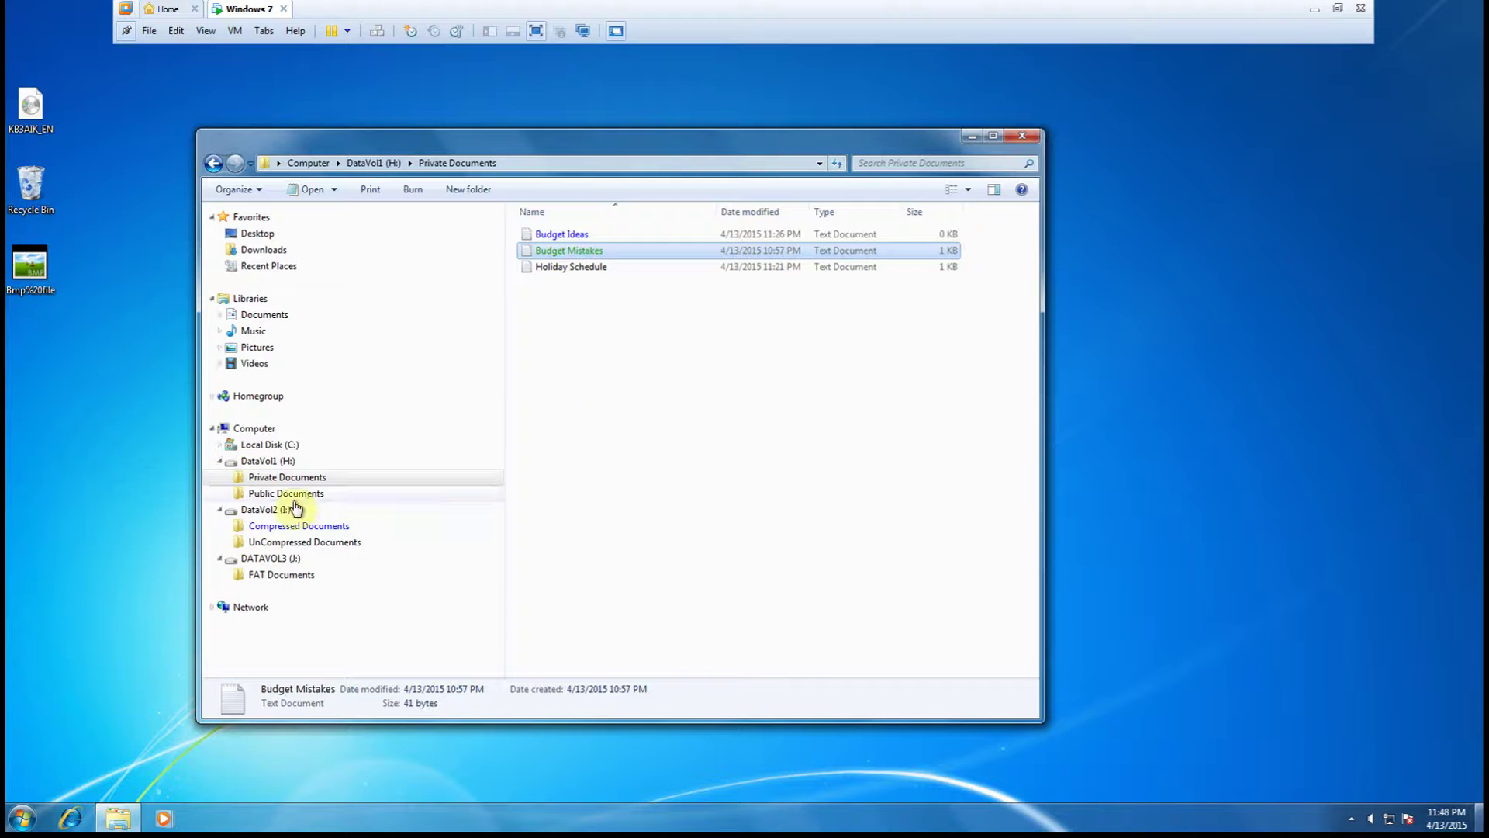
pyautogui.click(258, 496)
pyautogui.rightClick(570, 295)
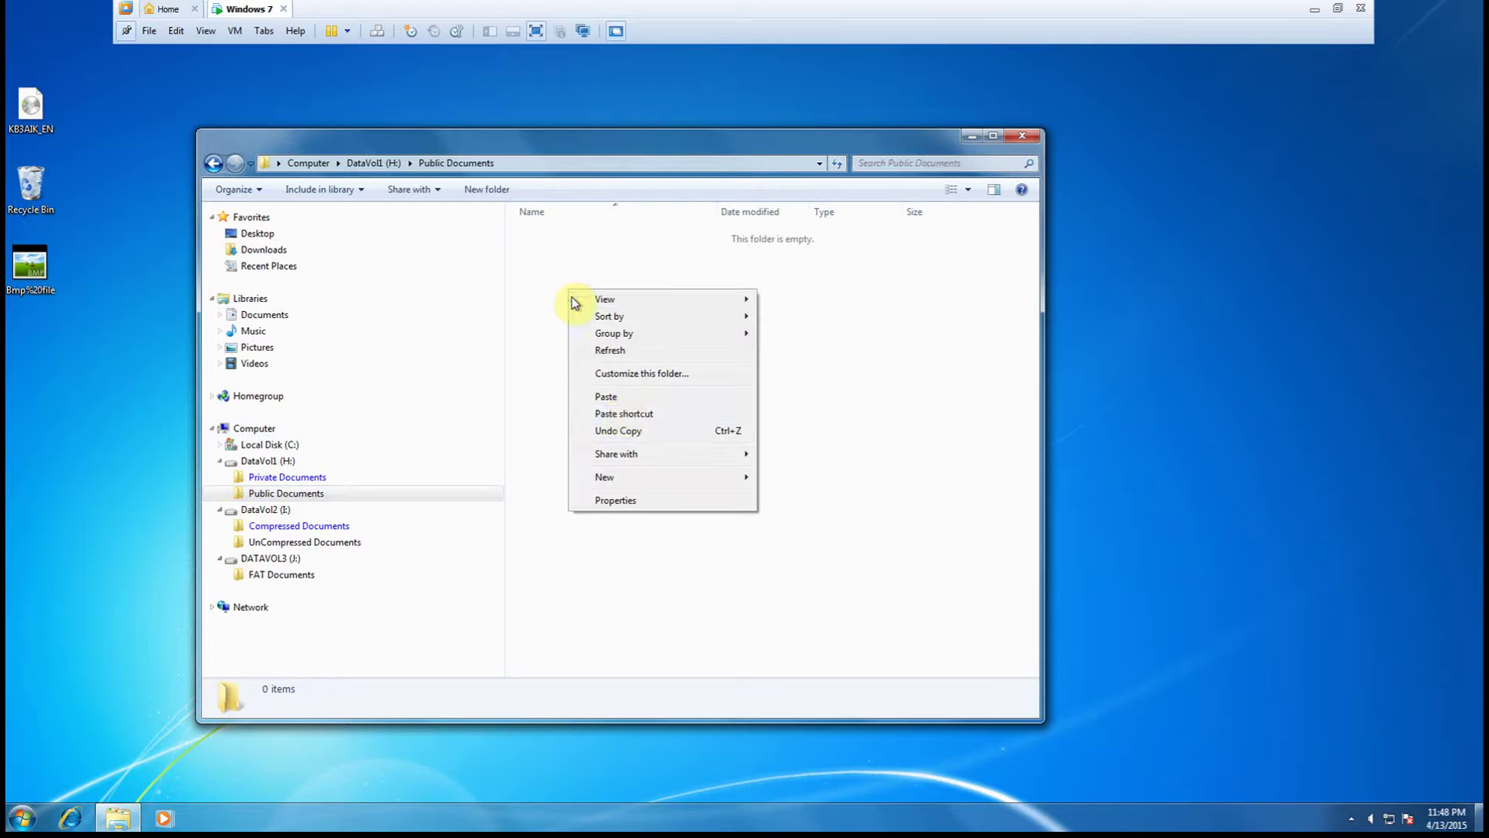
pyautogui.click(612, 395)
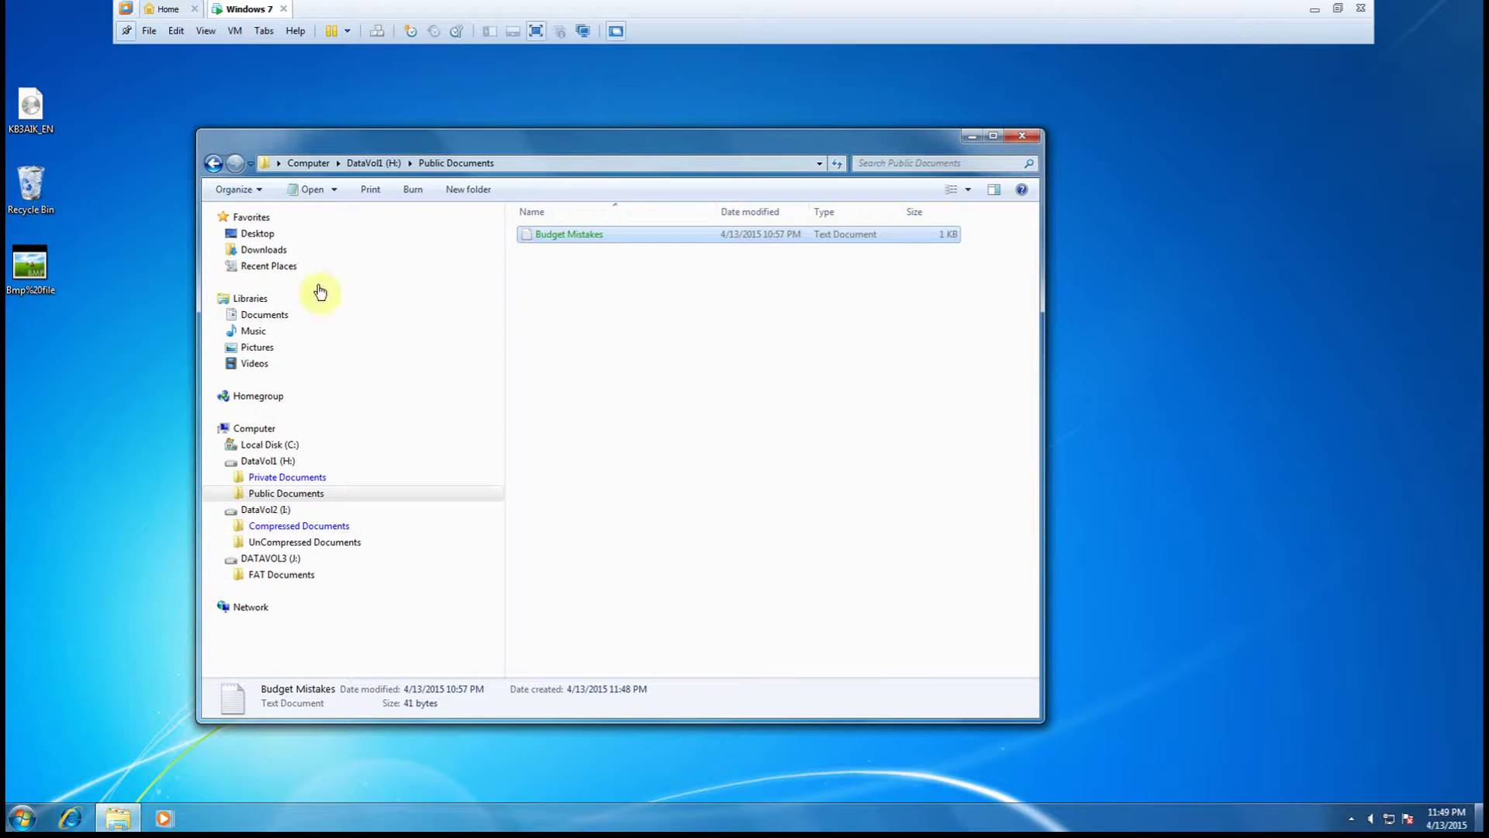
# Copy Budget Mistakes from Private Documents on DataVol1 (H:) into UnCompressed Documents on DataVol2 (I:)
pyautogui.click(270, 479)
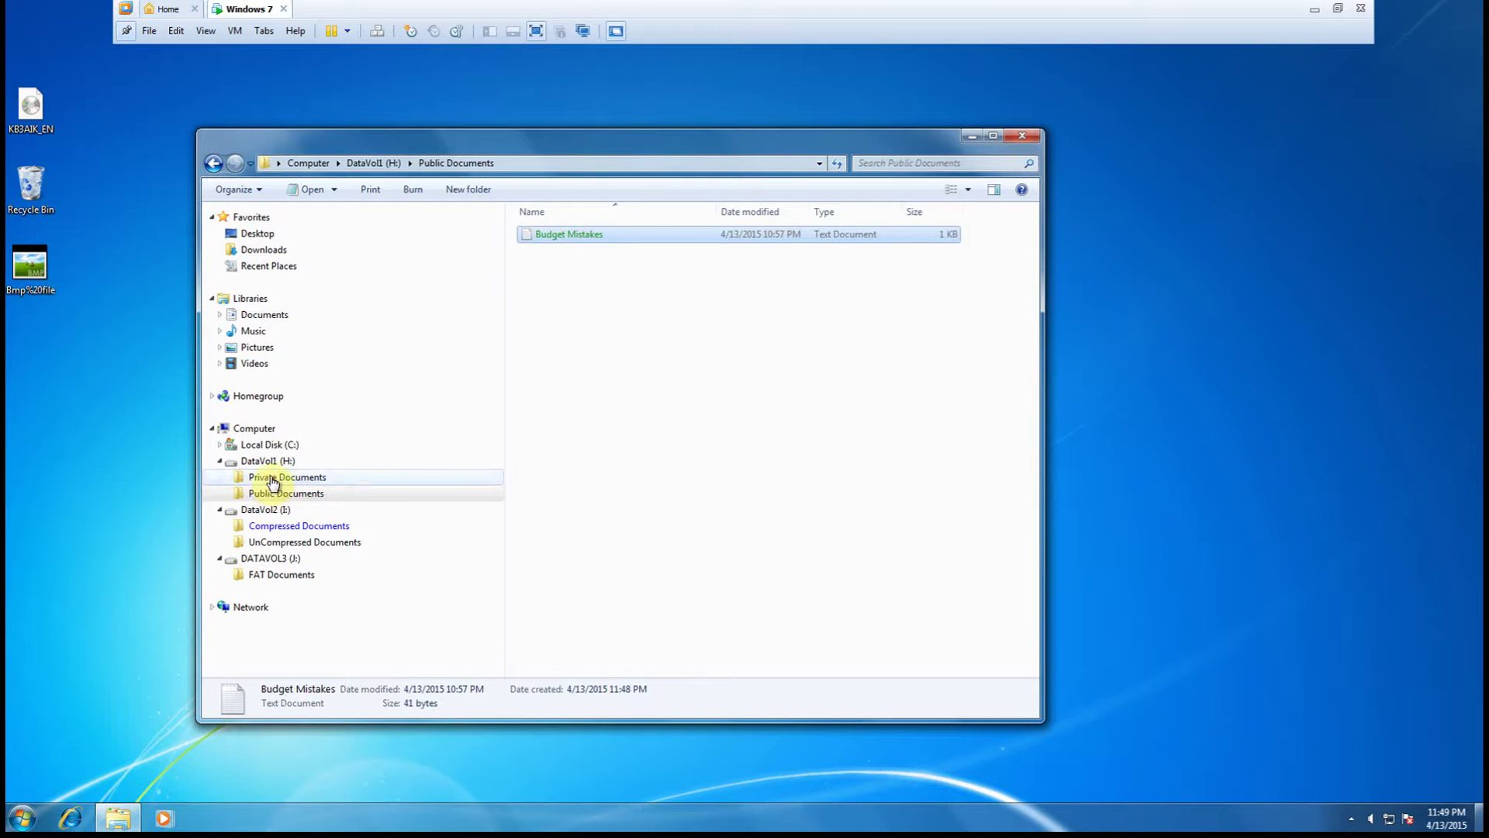
pyautogui.click(568, 252)
pyautogui.rightClick(568, 252)
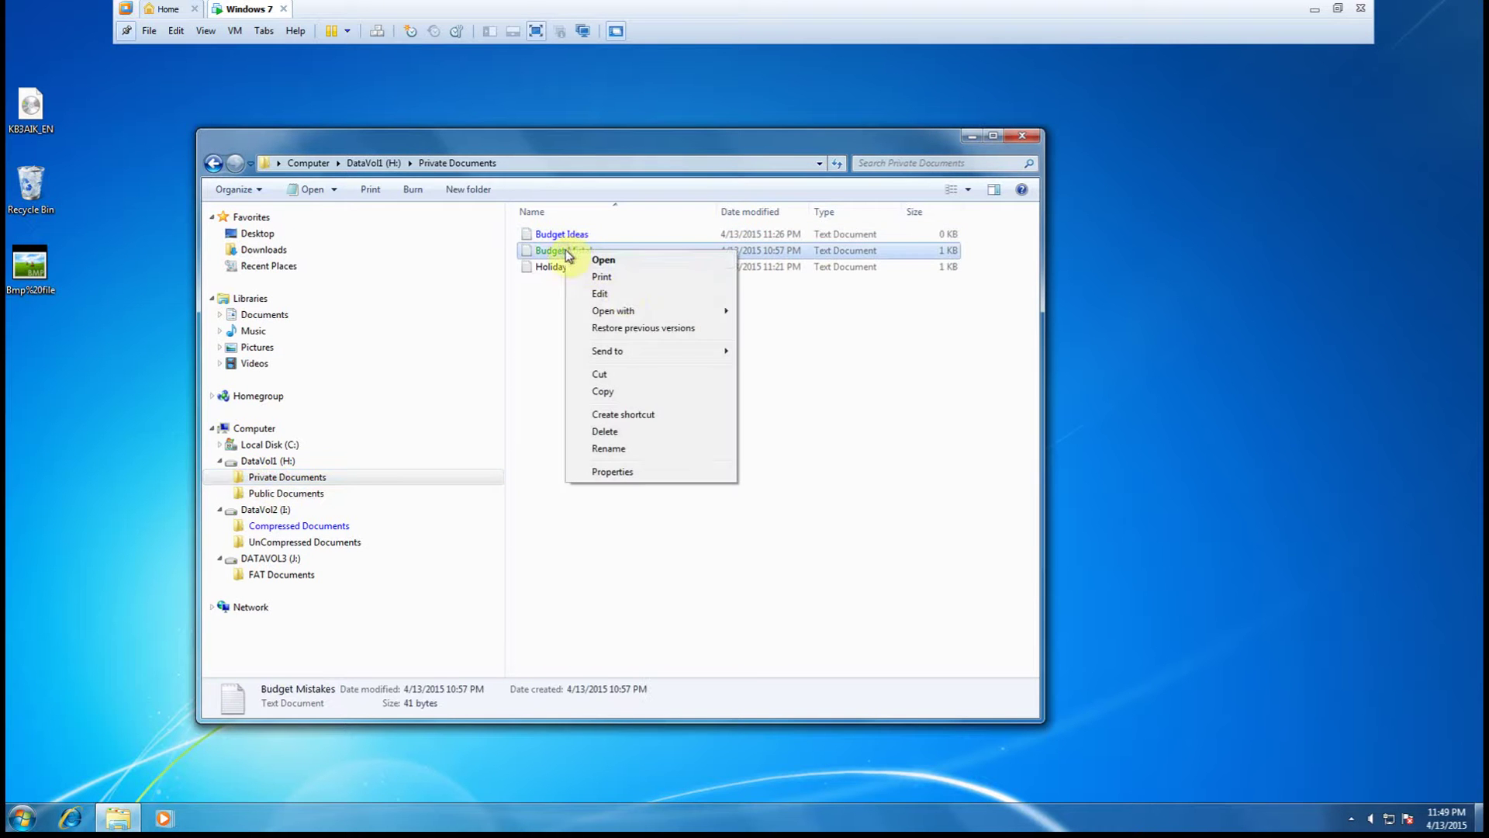
pyautogui.click(612, 393)
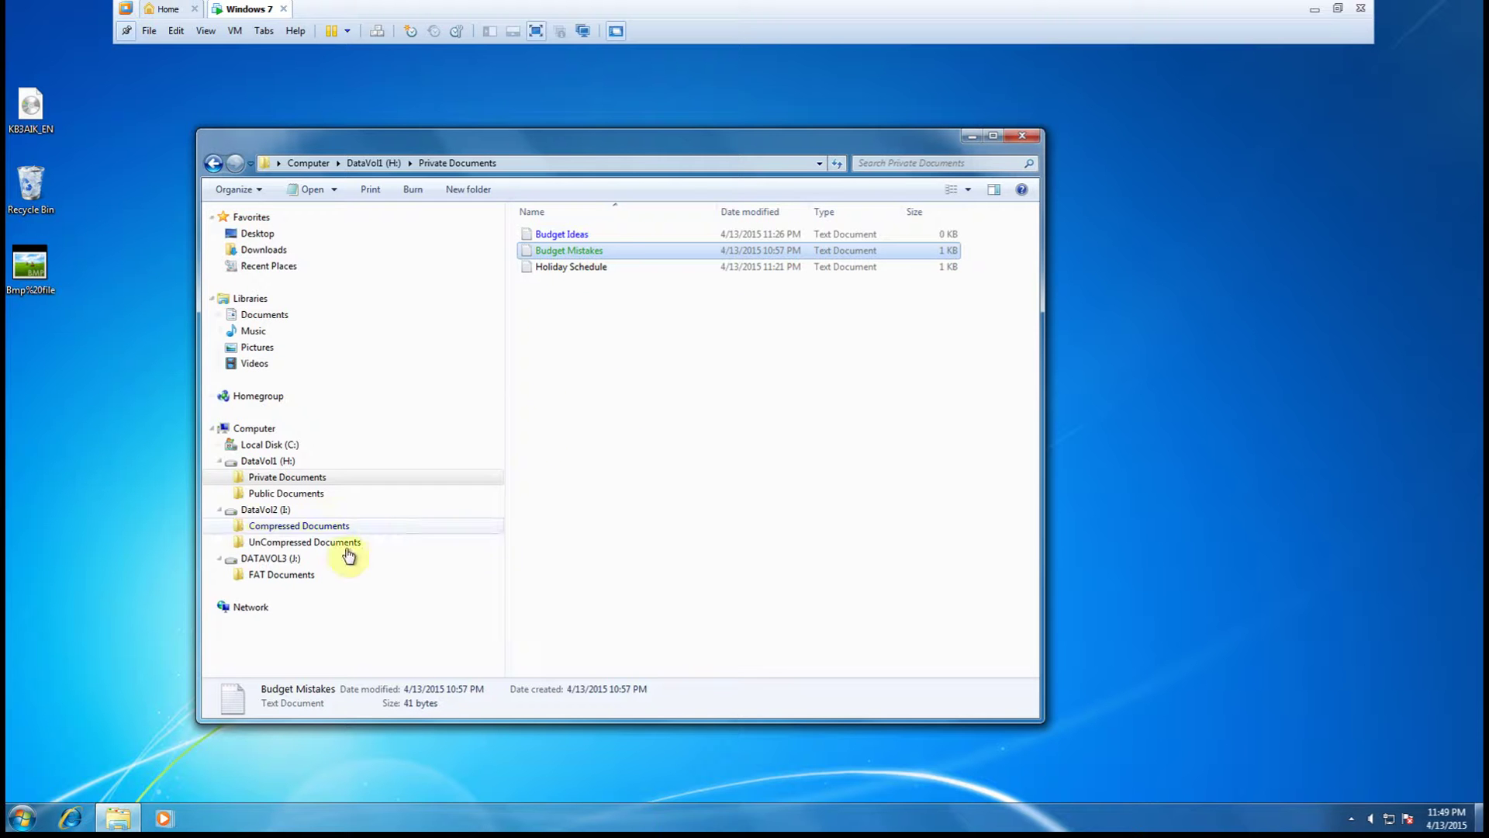
pyautogui.click(262, 542)
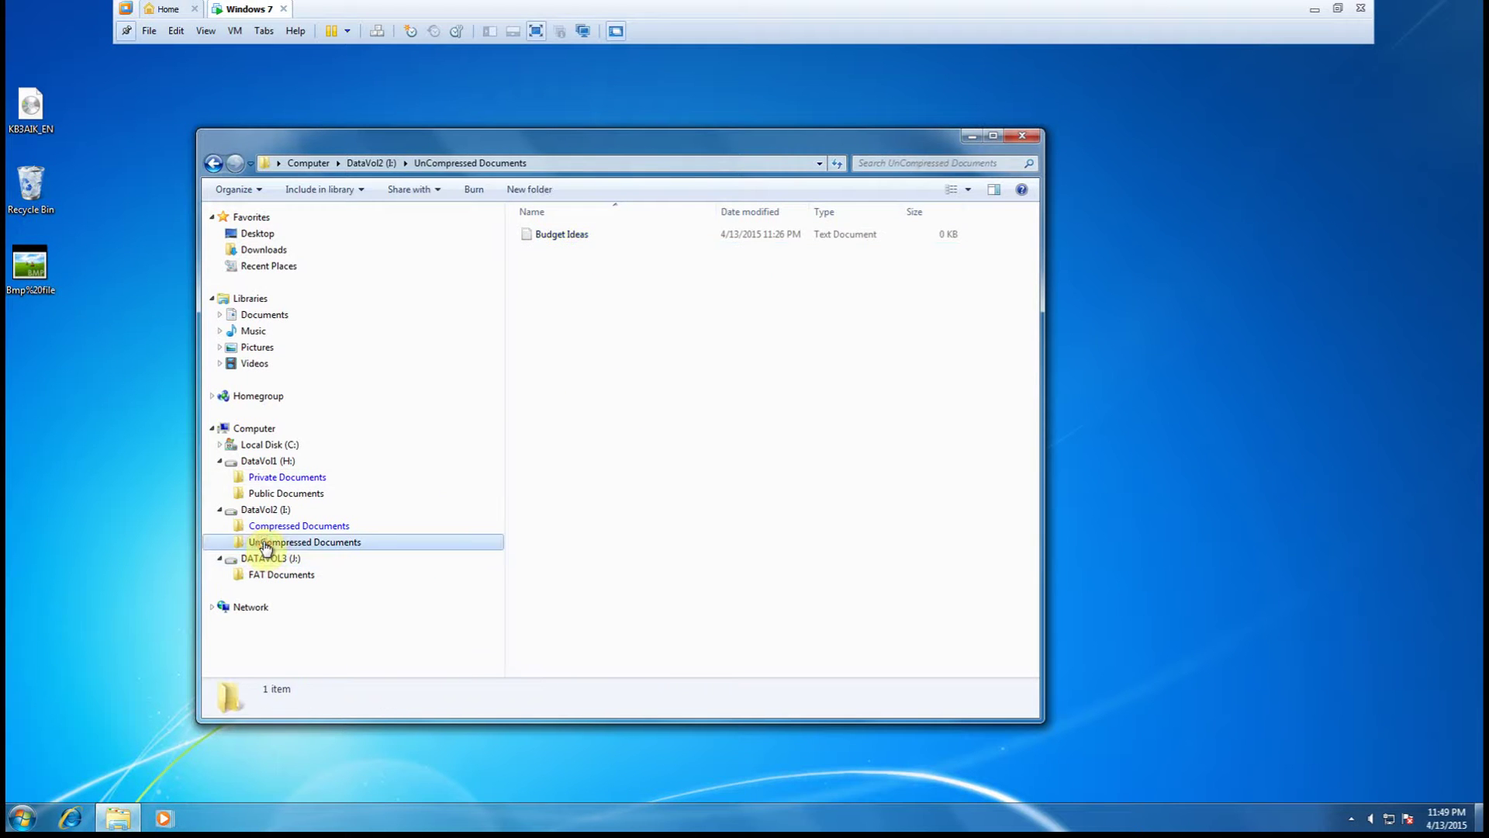
pyautogui.rightClick(552, 292)
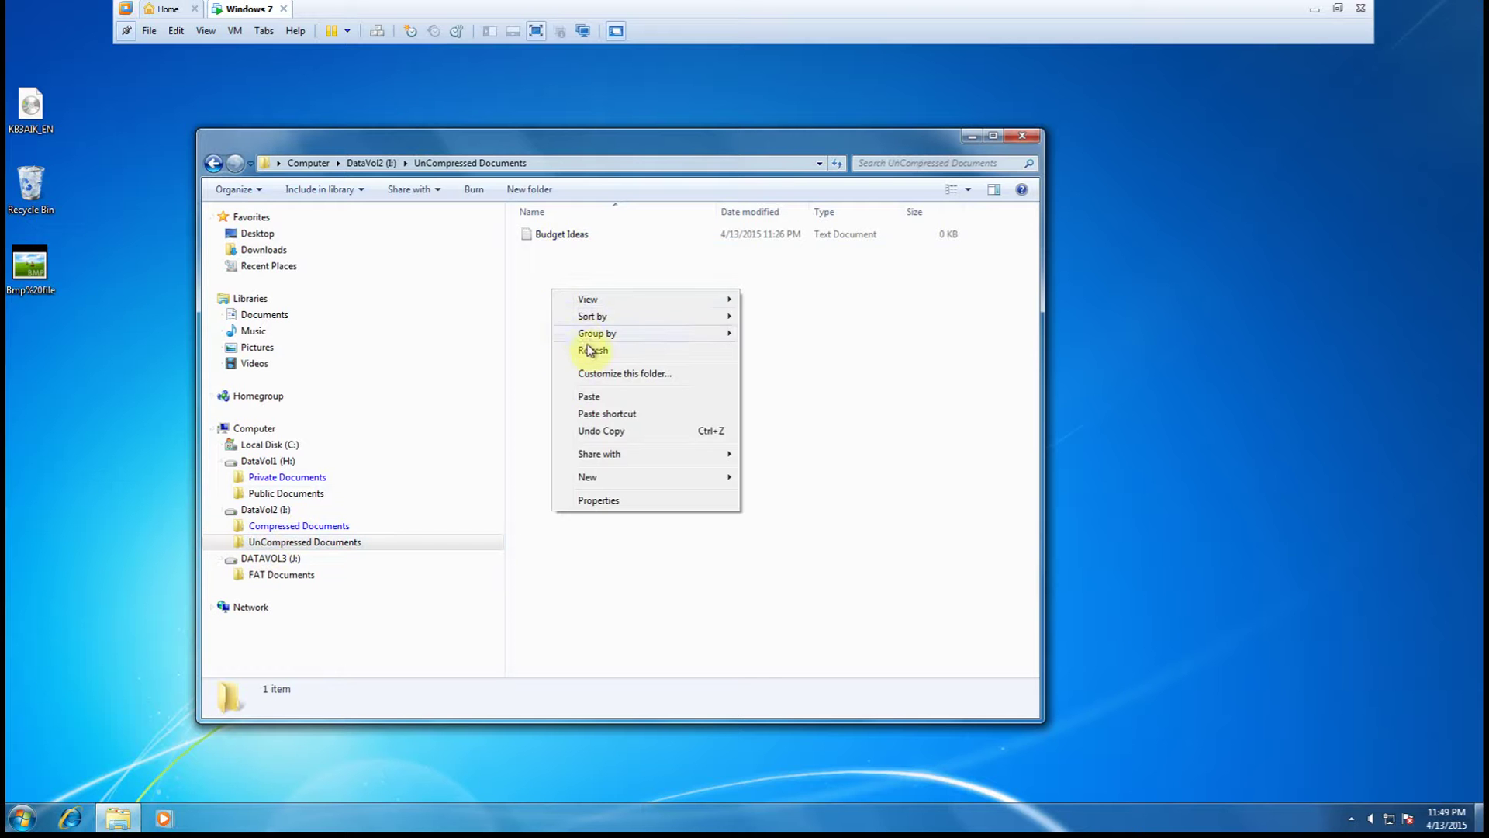
pyautogui.click(598, 397)
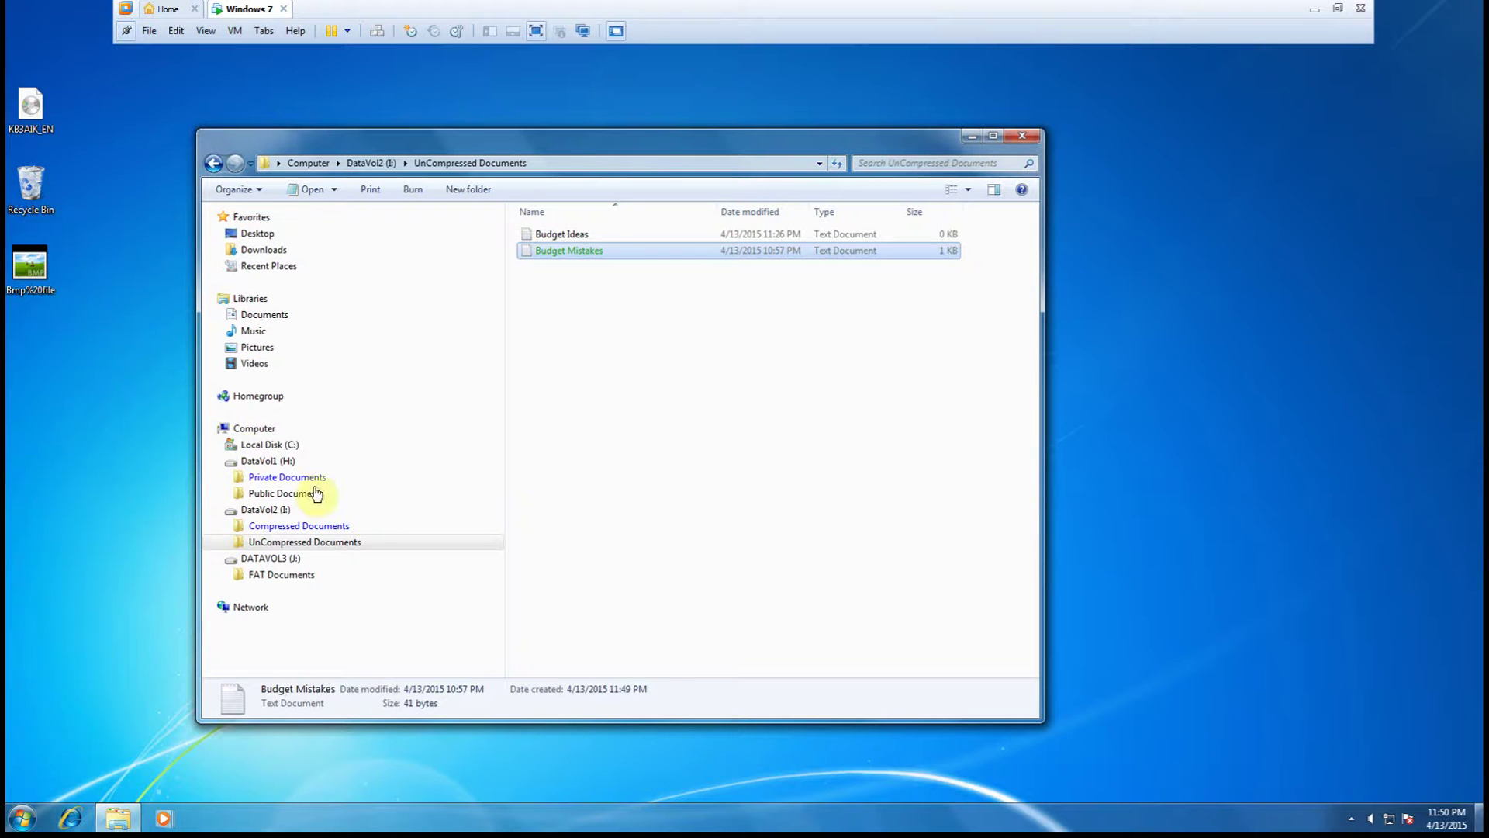
# Copy the encrypted Budget Mistakes file from Private Documents on DataVol1 (H:) into FAT Documents on DATAVOL3 (J:), agreeing to copy it without encryption
pyautogui.click(247, 479)
pyautogui.click(548, 254)
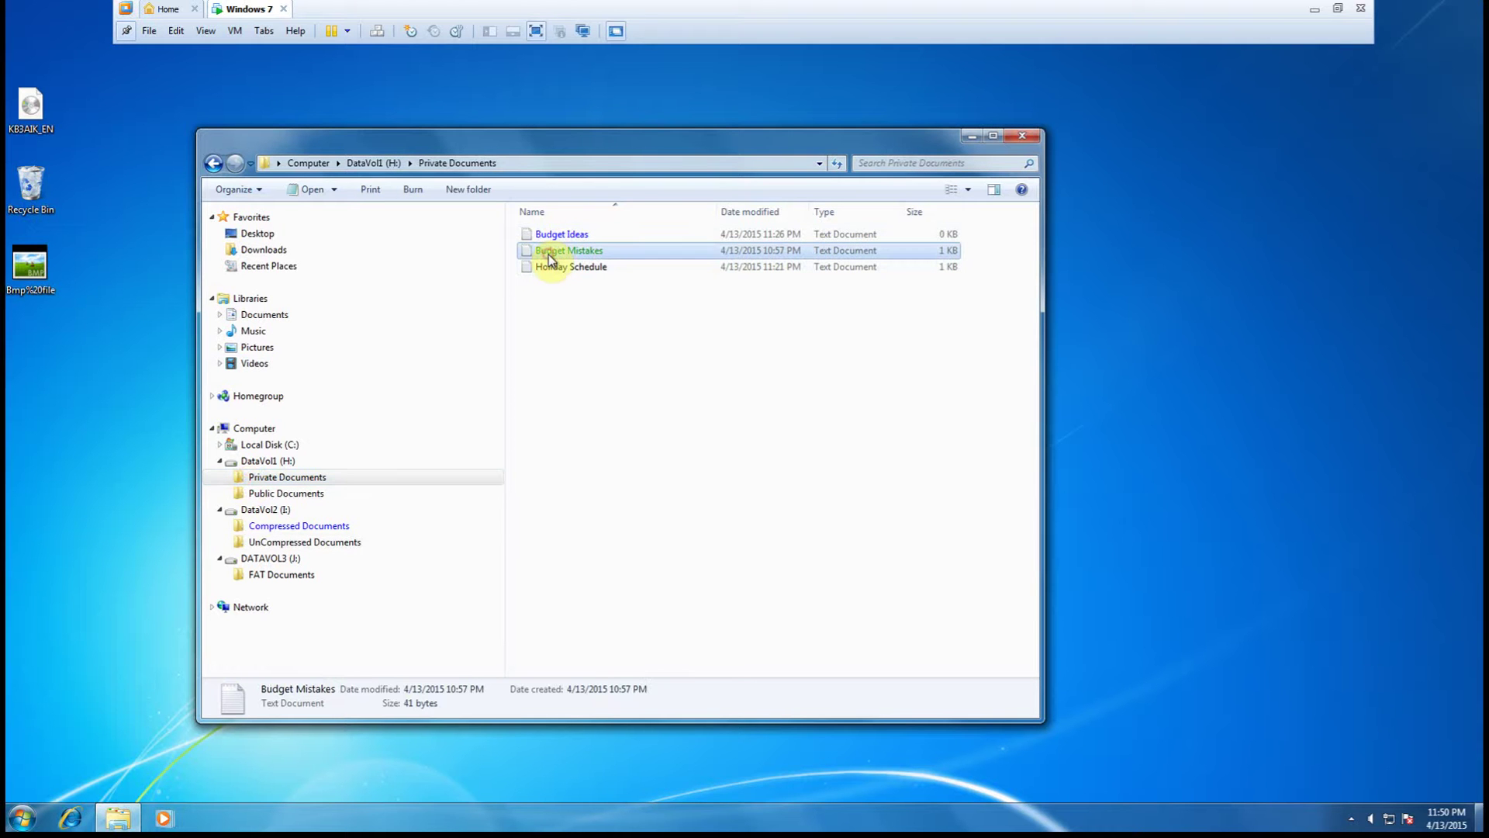
pyautogui.rightClick(547, 254)
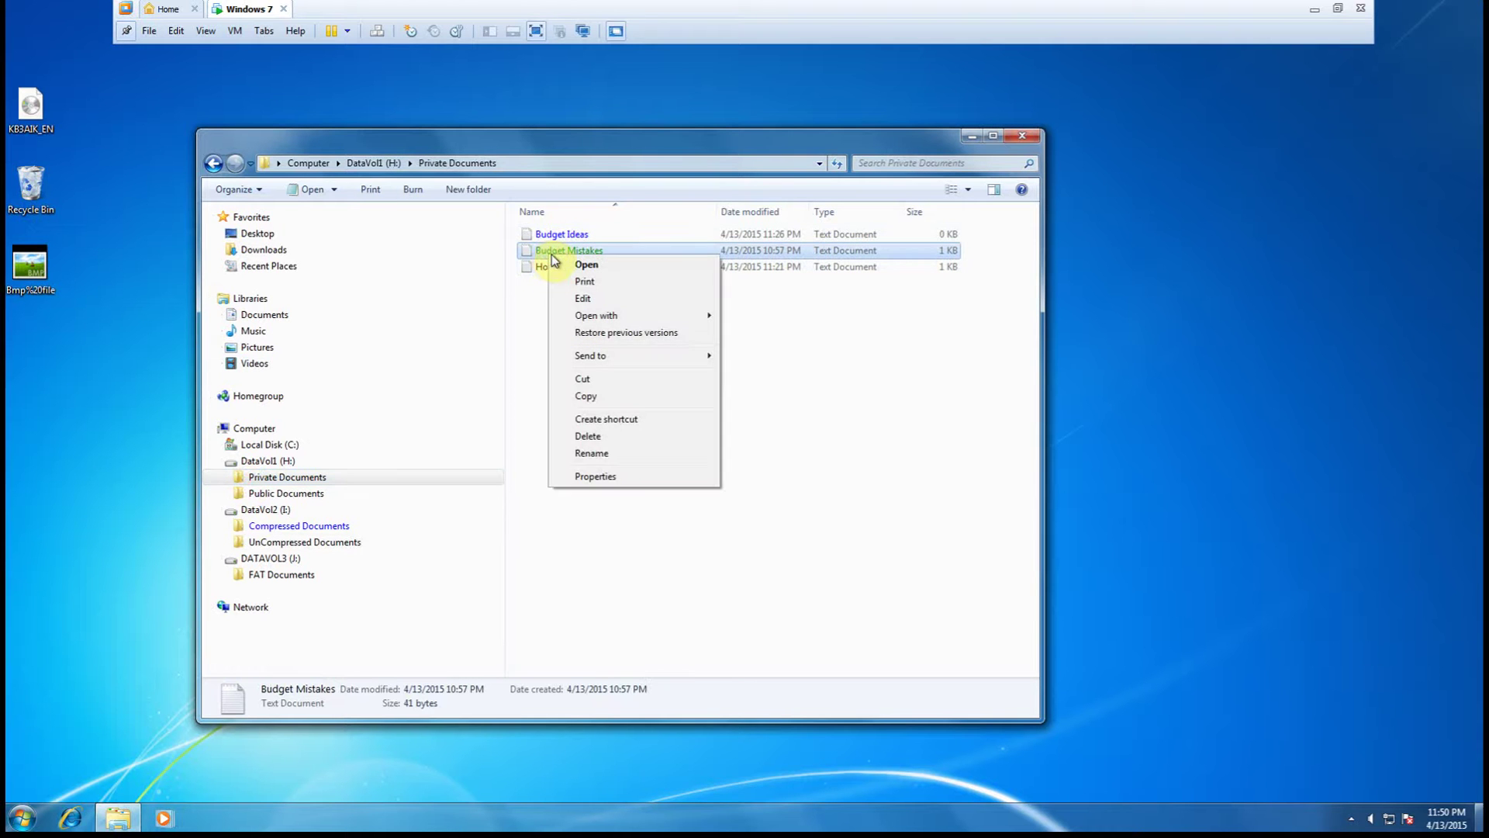
pyautogui.click(588, 397)
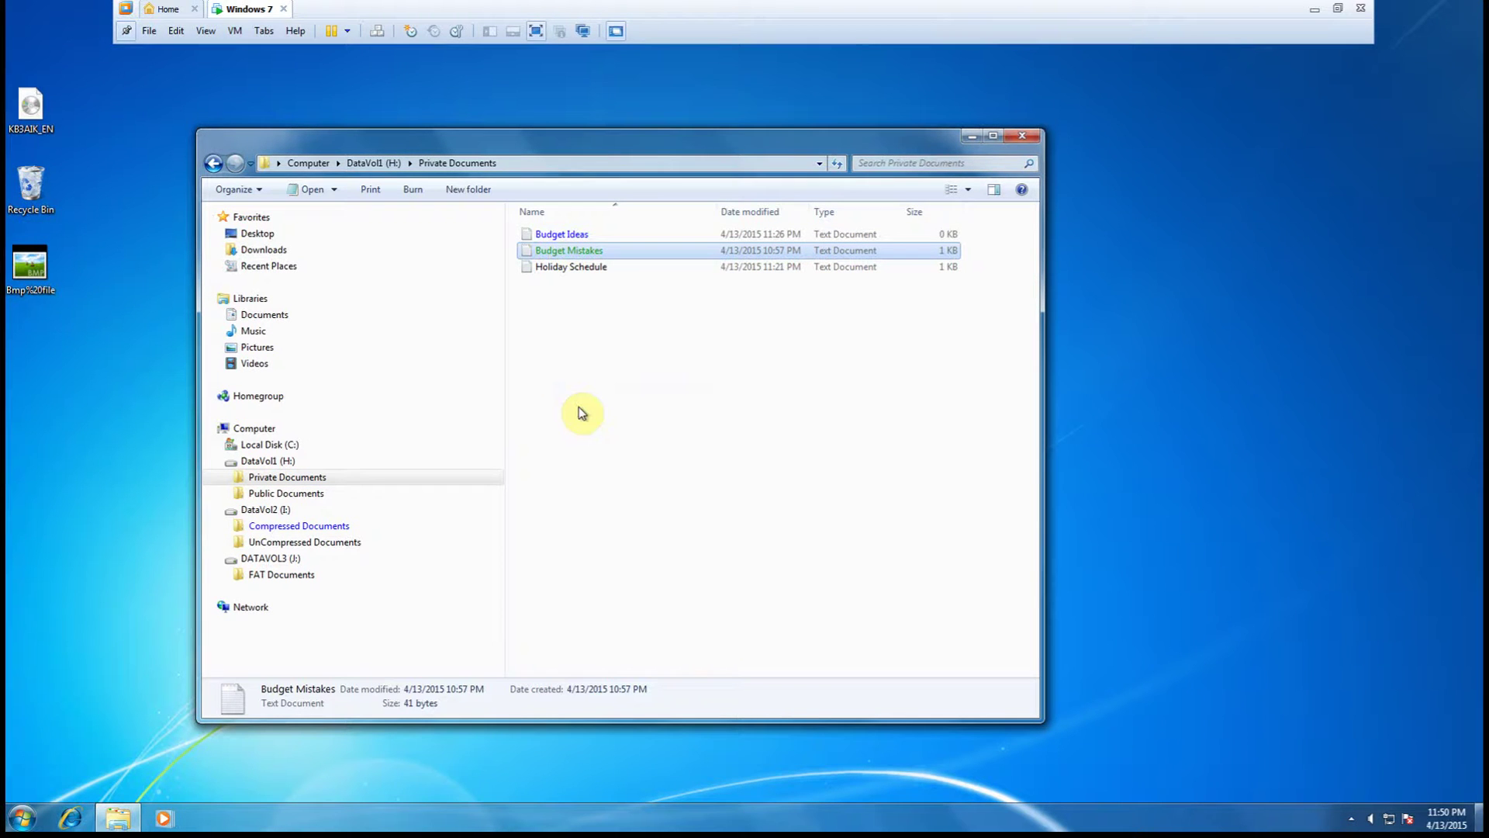
pyautogui.click(262, 581)
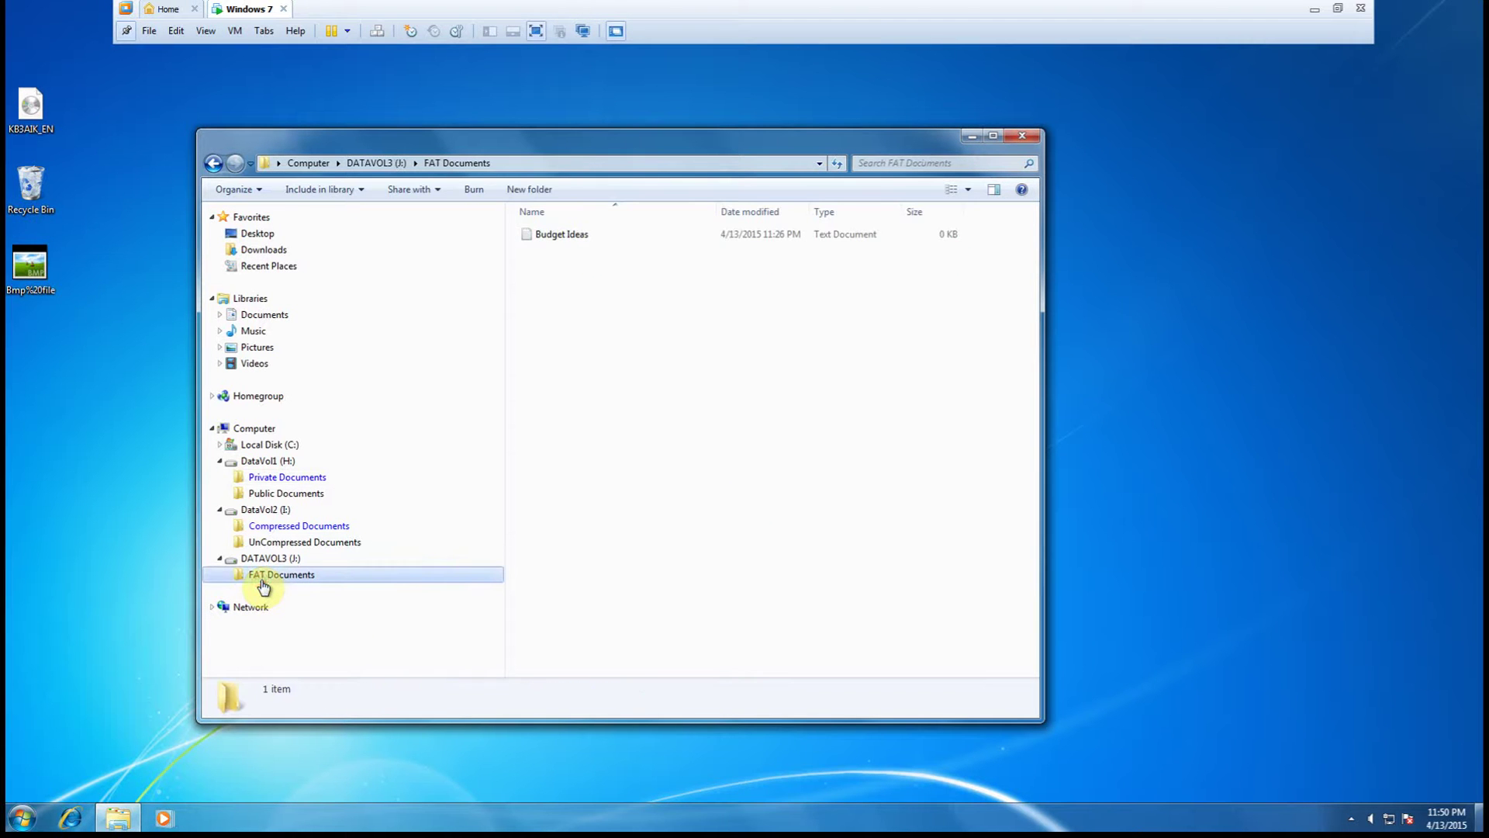
pyautogui.rightClick(549, 269)
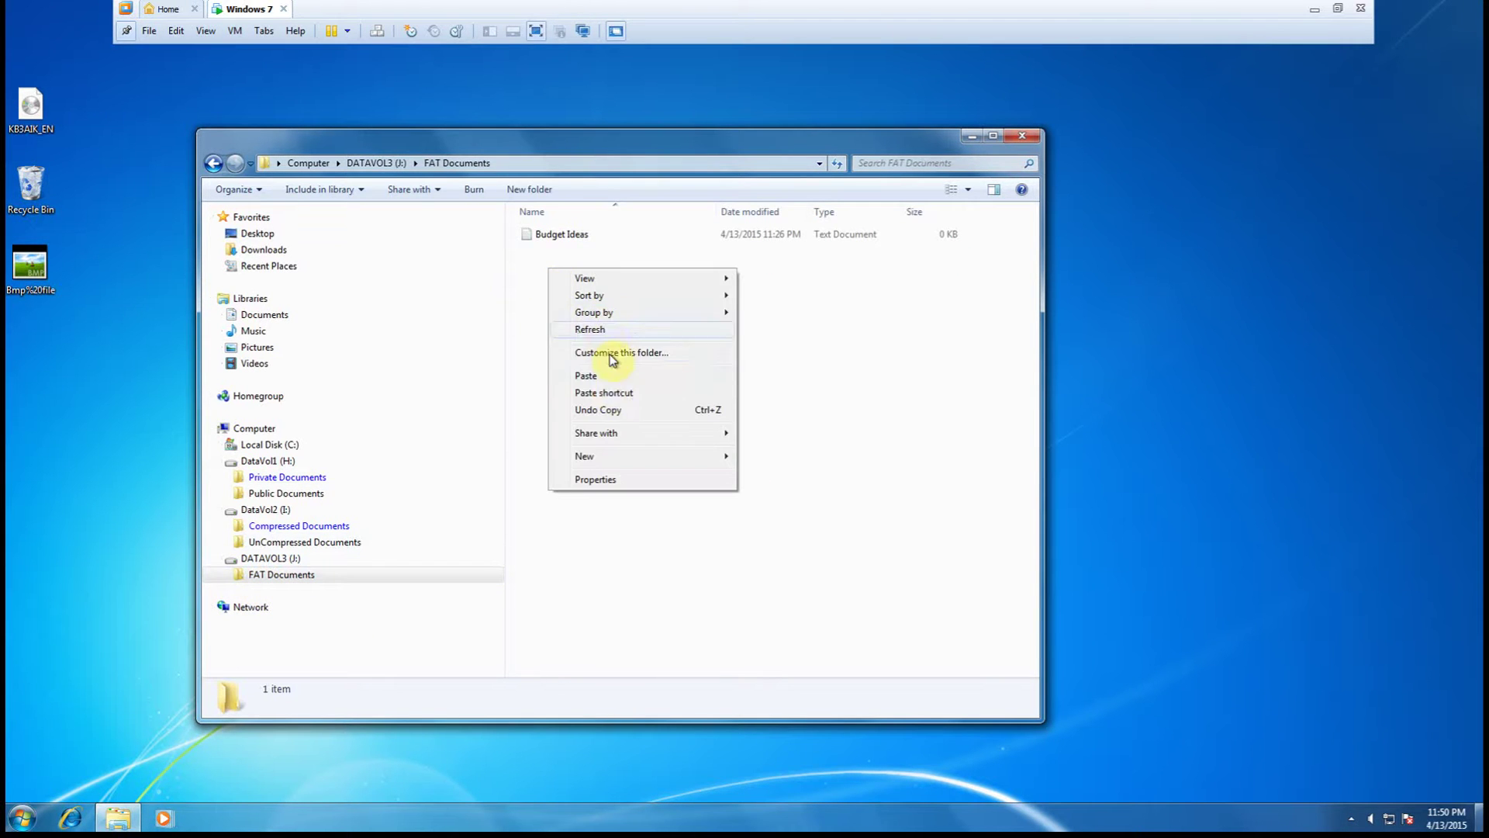
pyautogui.click(607, 379)
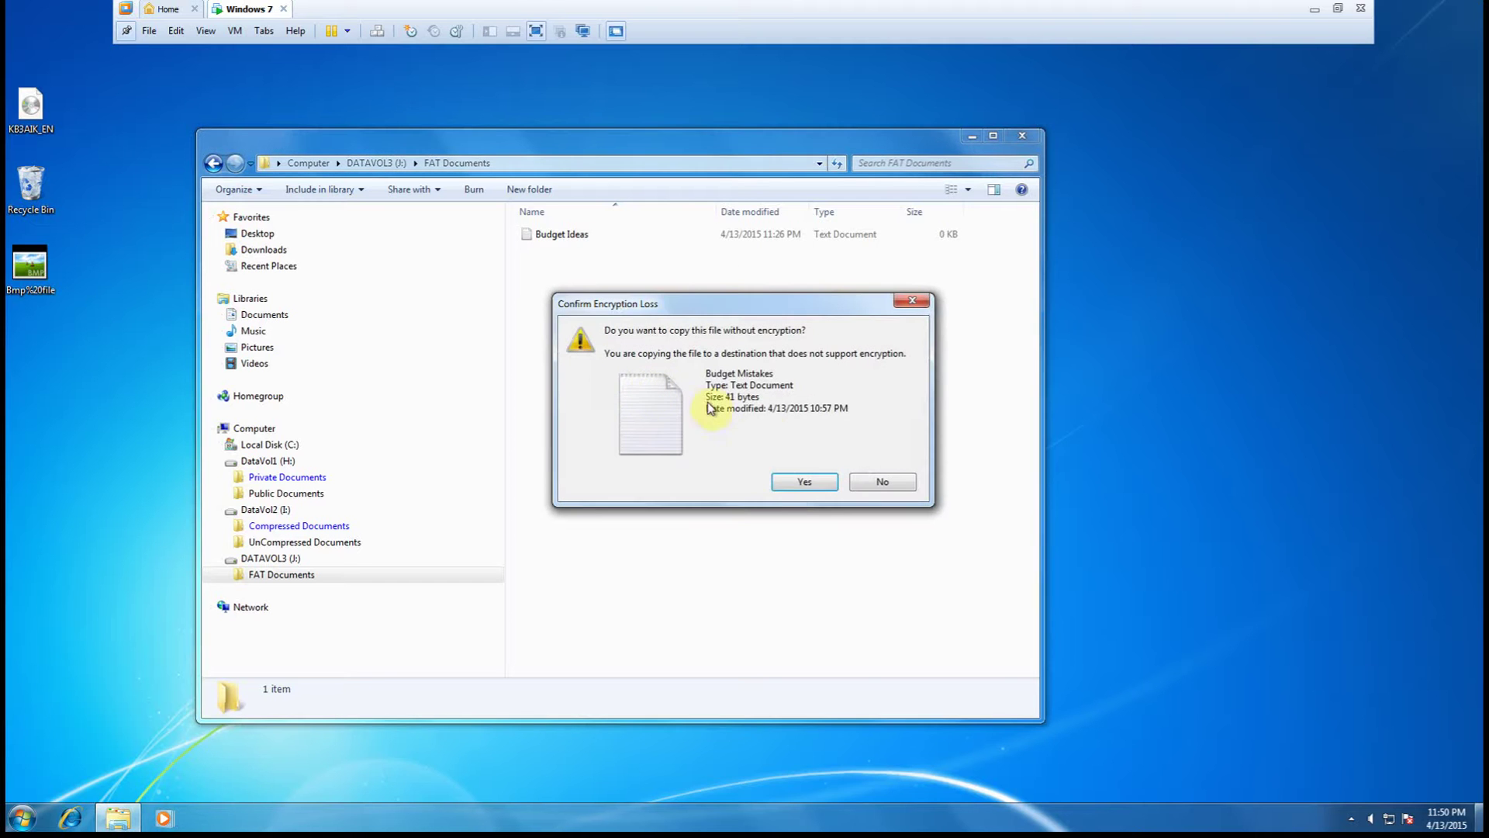
pyautogui.click(808, 484)
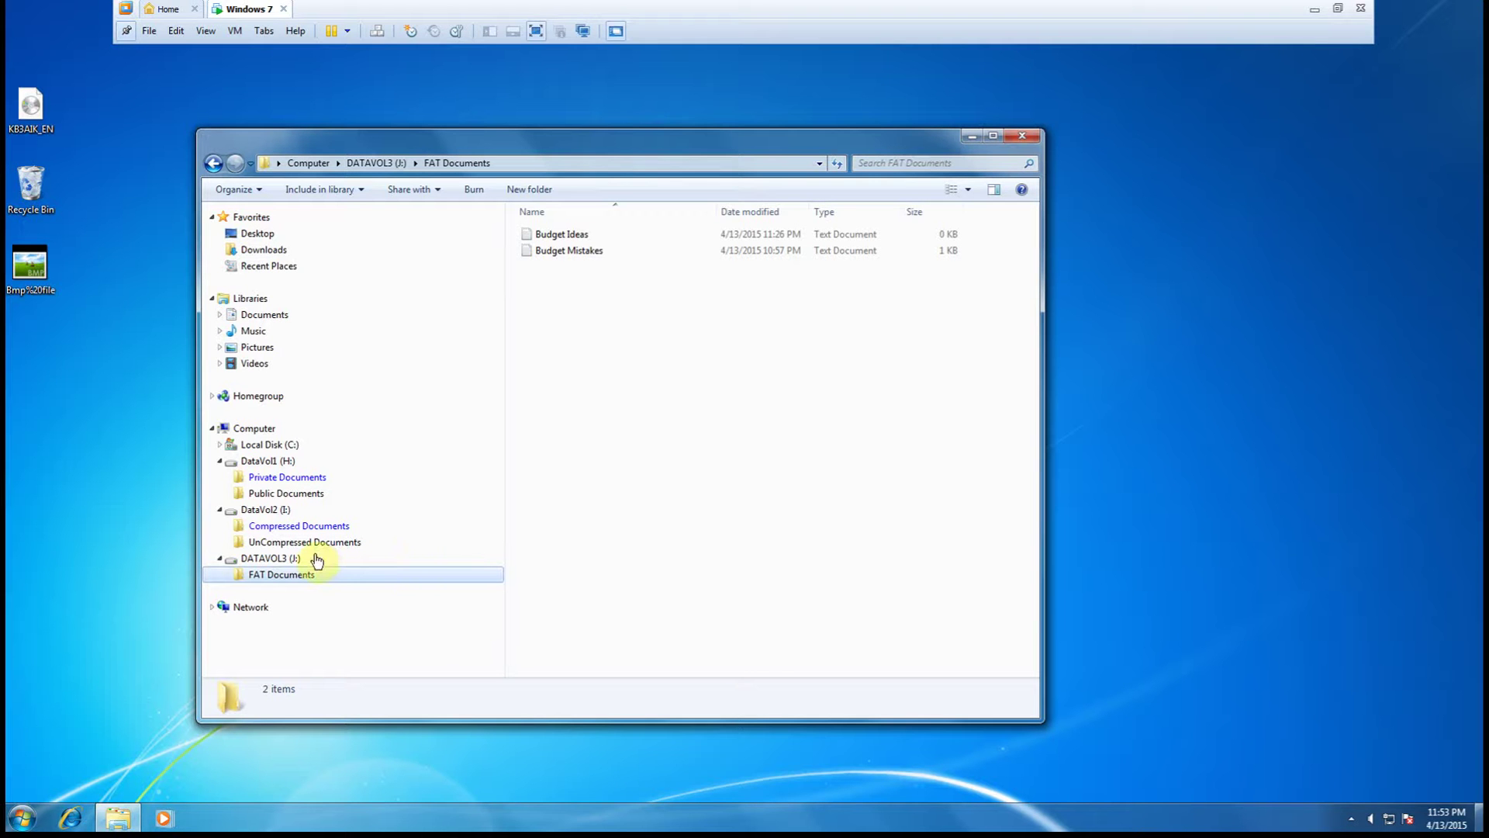
# Display the encryption user access details for Budget Mistakes in Private Documents on DataVol1 (H:)
pyautogui.click(265, 484)
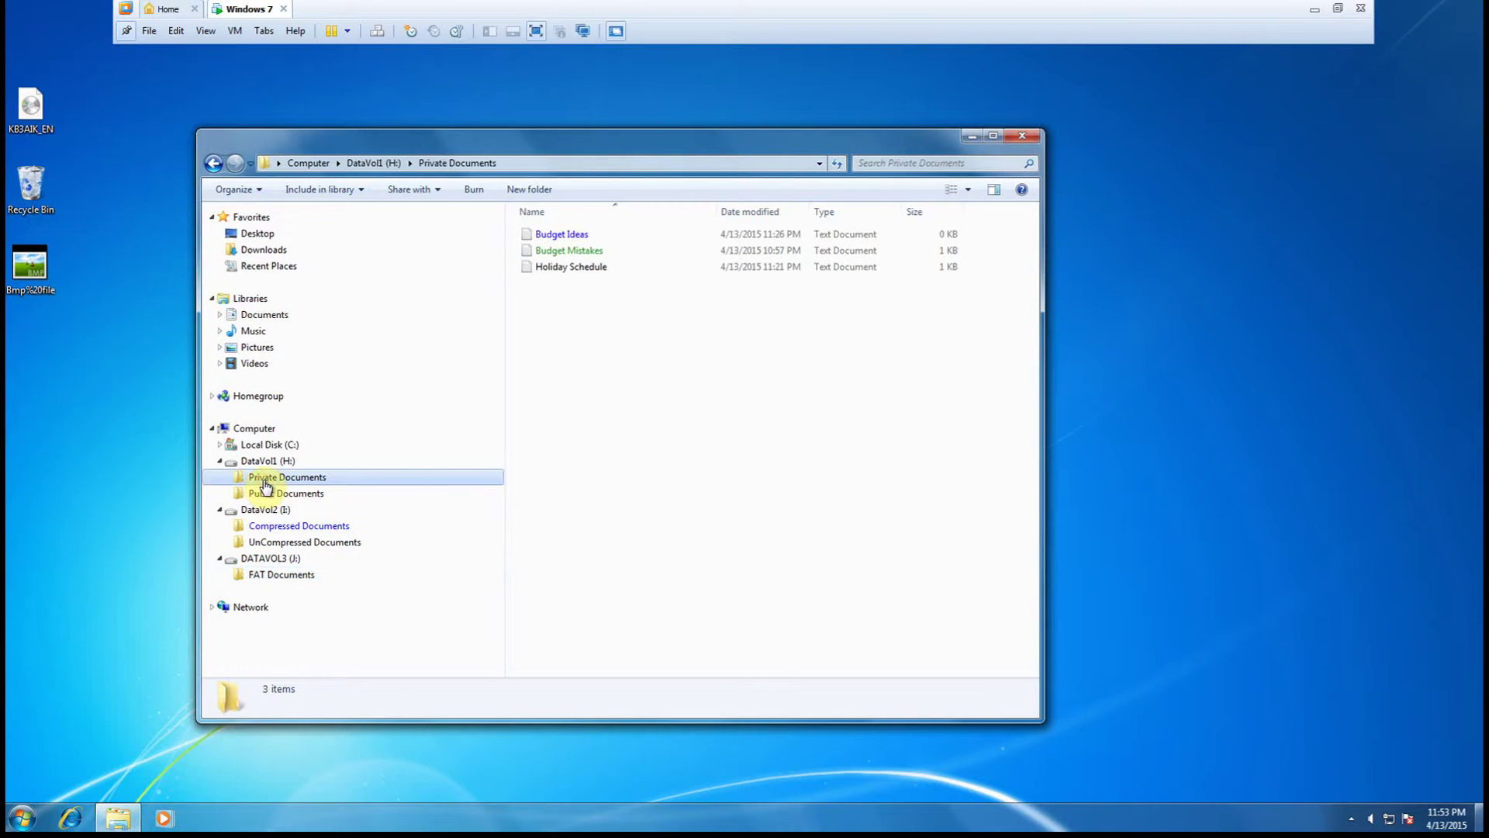
pyautogui.rightClick(548, 254)
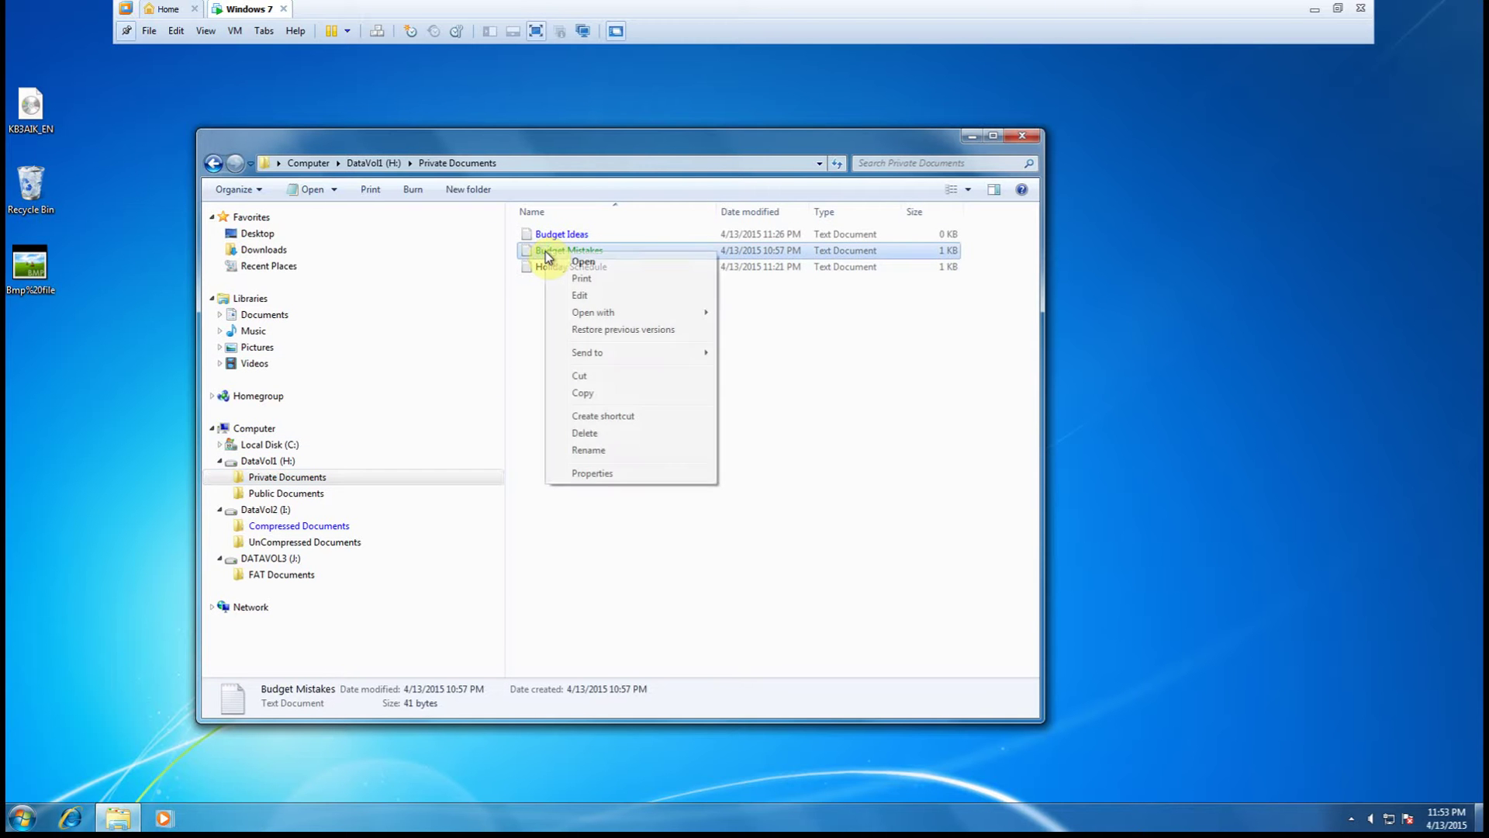
pyautogui.click(592, 474)
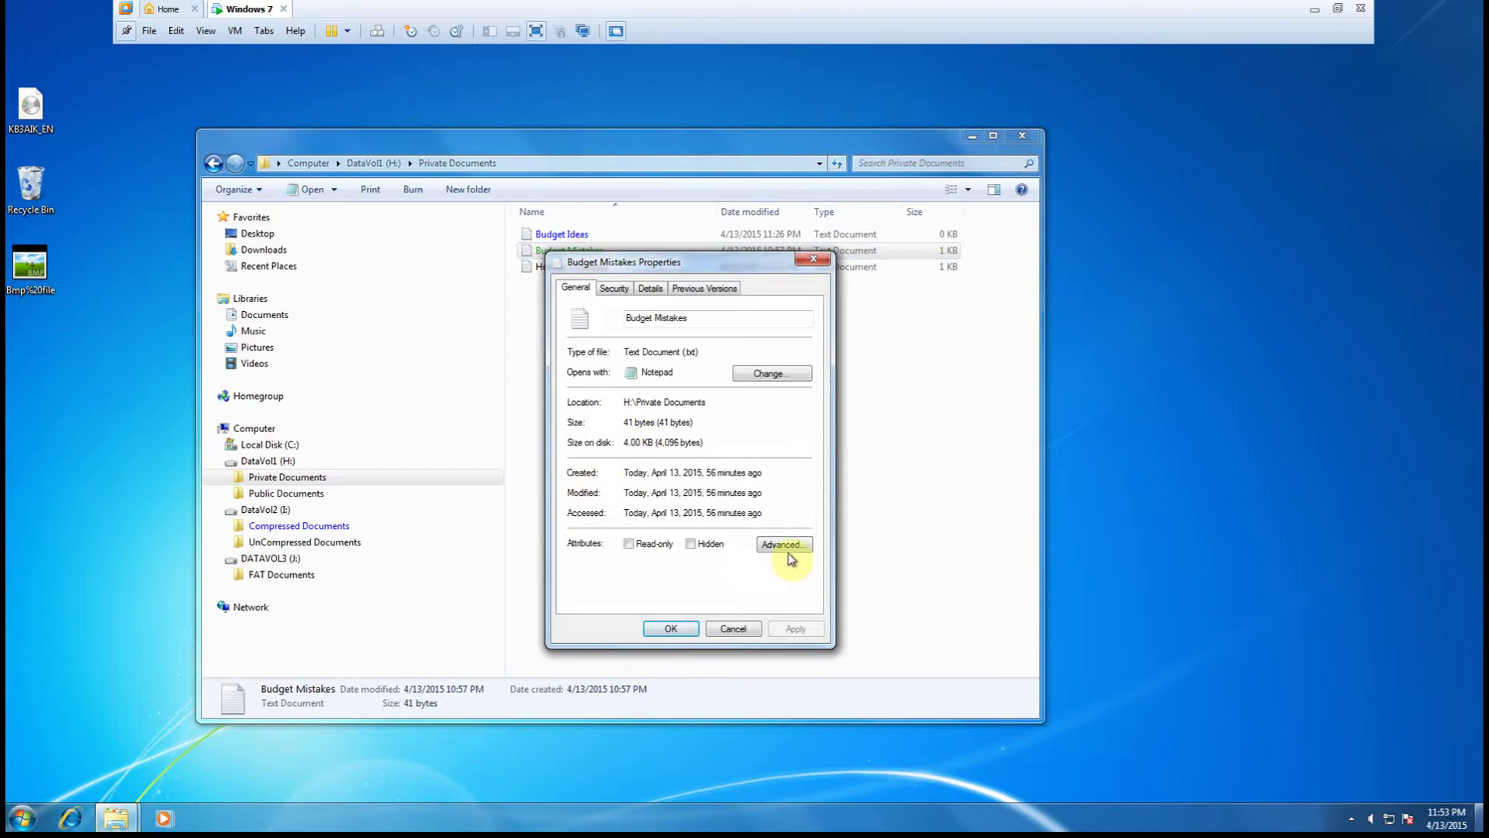
pyautogui.click(783, 545)
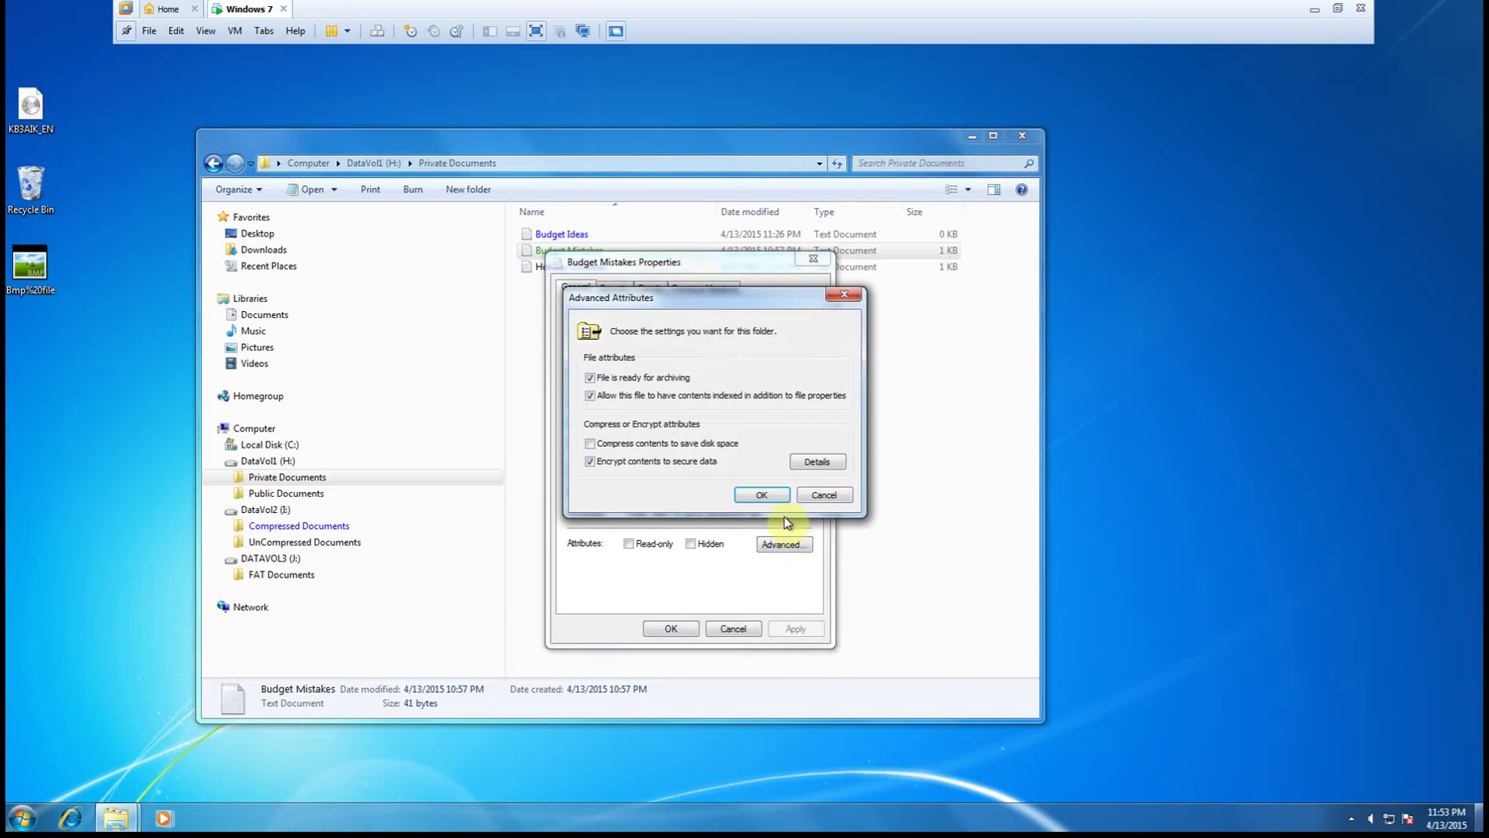
pyautogui.click(821, 464)
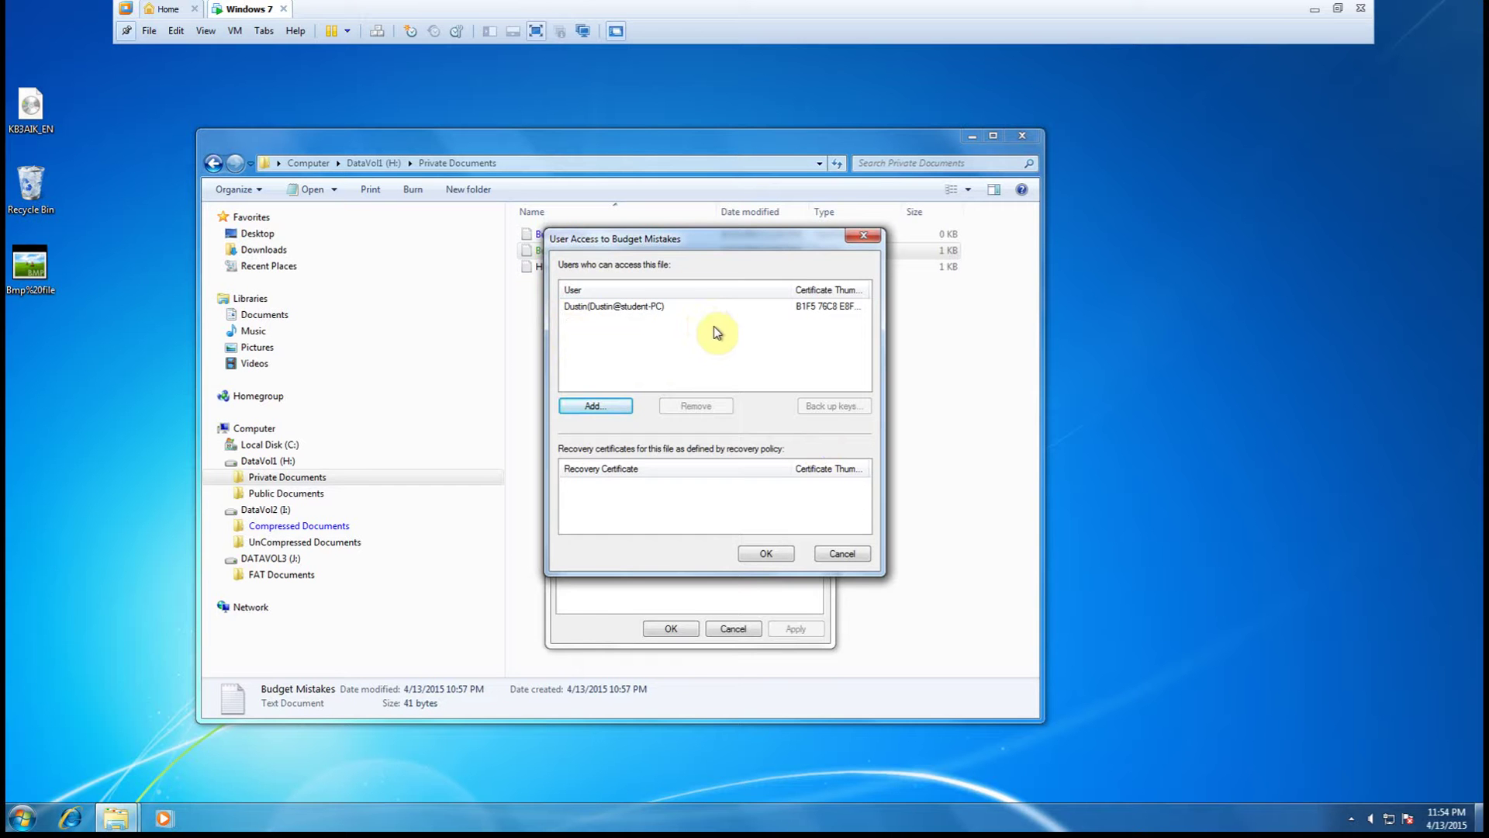
# Examine the properties of the user certificate offered for sharing access to Budget Mistakes, accept that certificate and close the user access details
pyautogui.click(591, 406)
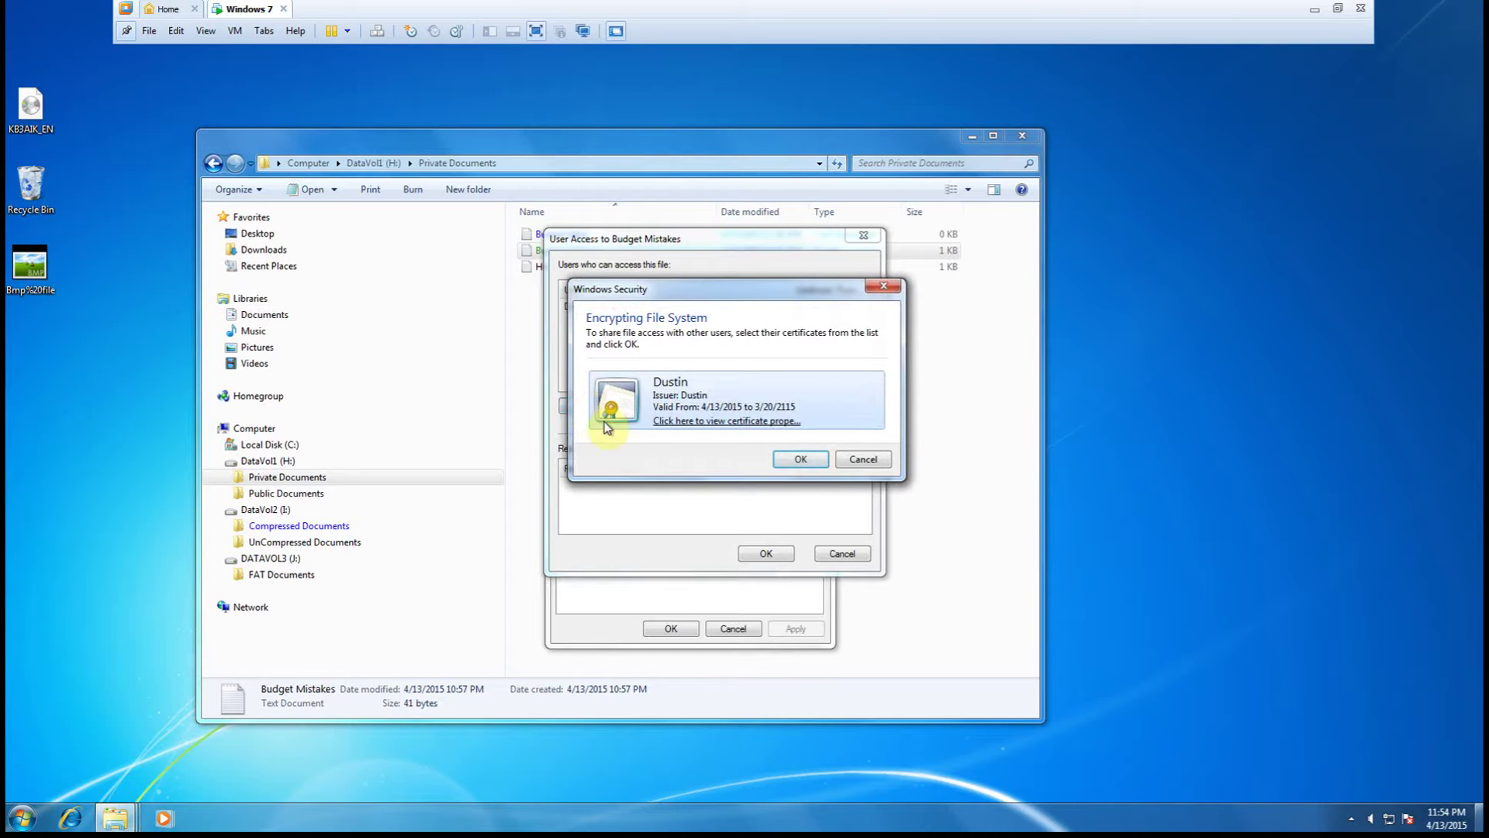
pyautogui.click(684, 421)
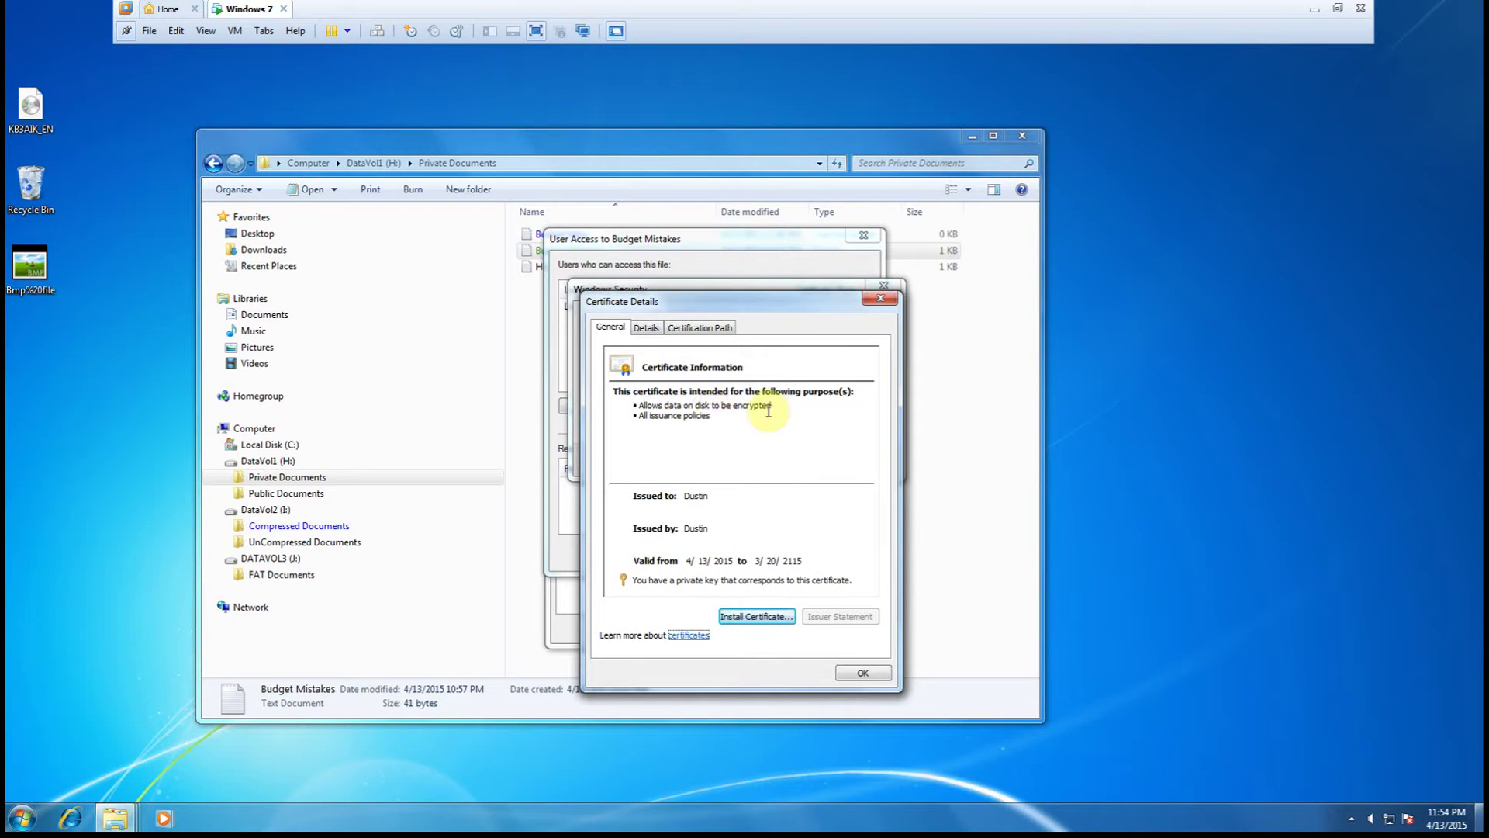
pyautogui.click(857, 671)
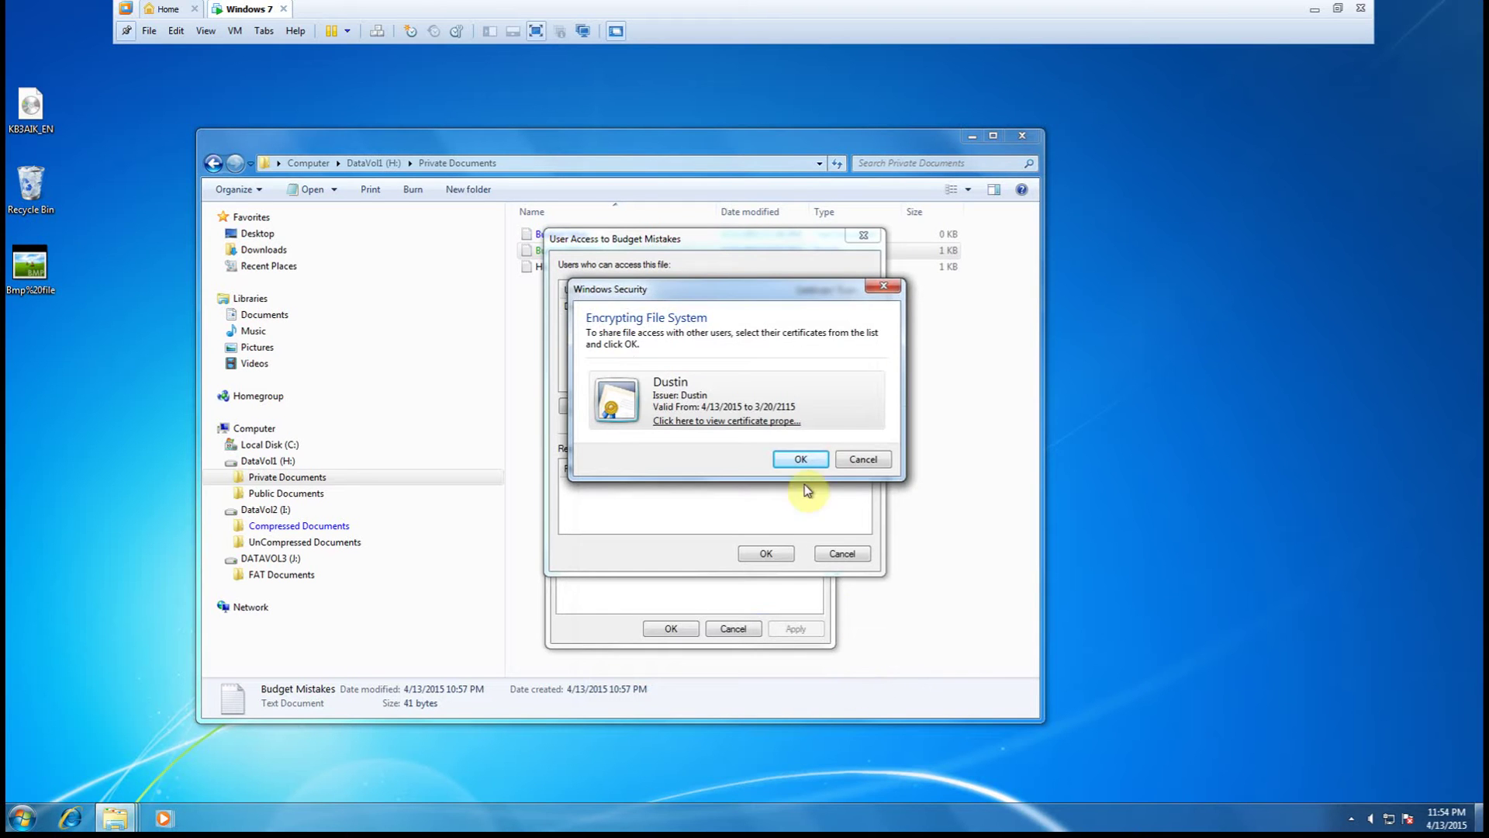
pyautogui.click(800, 458)
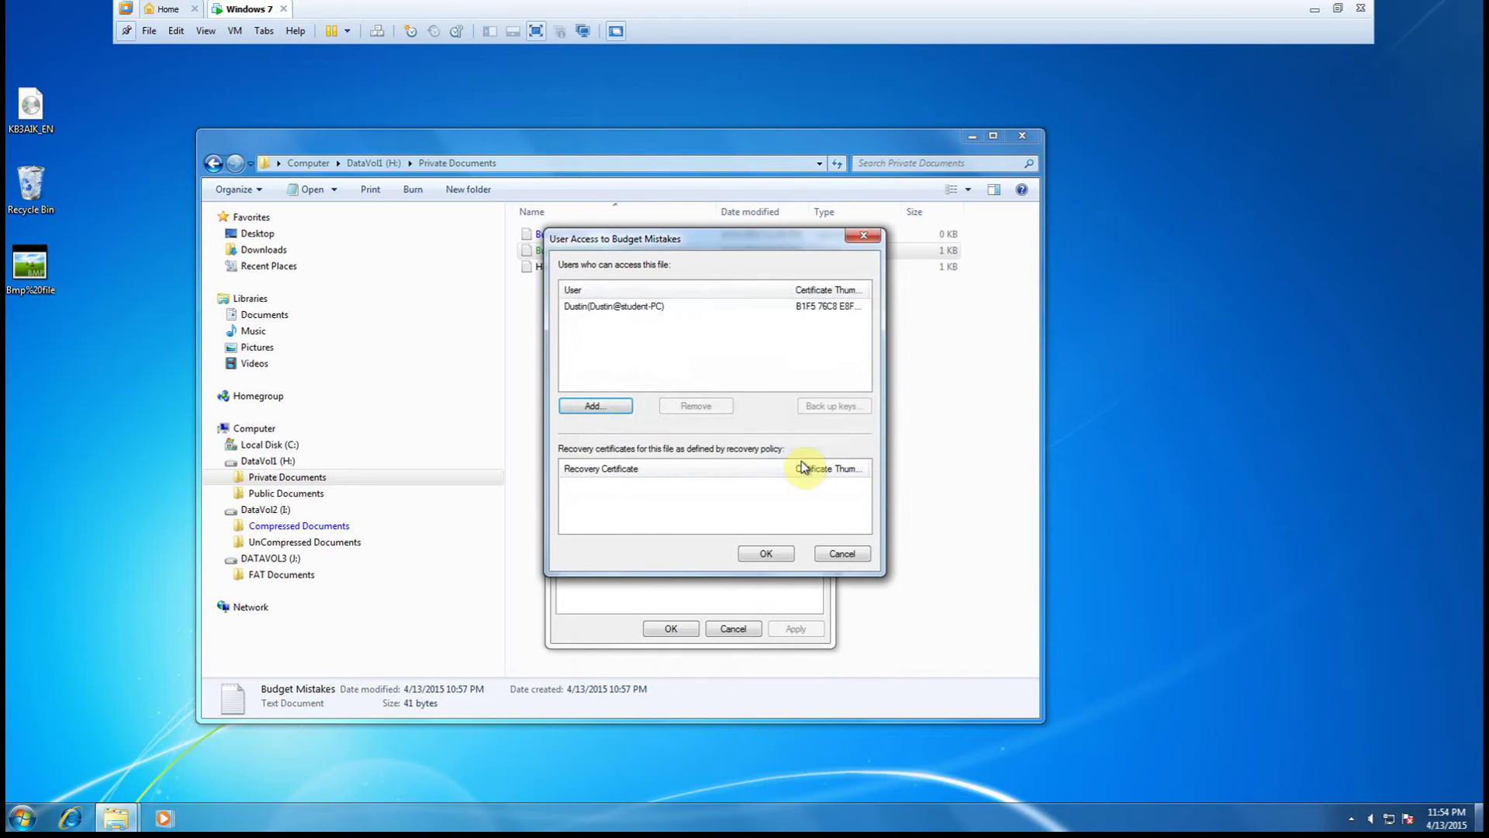
pyautogui.click(763, 555)
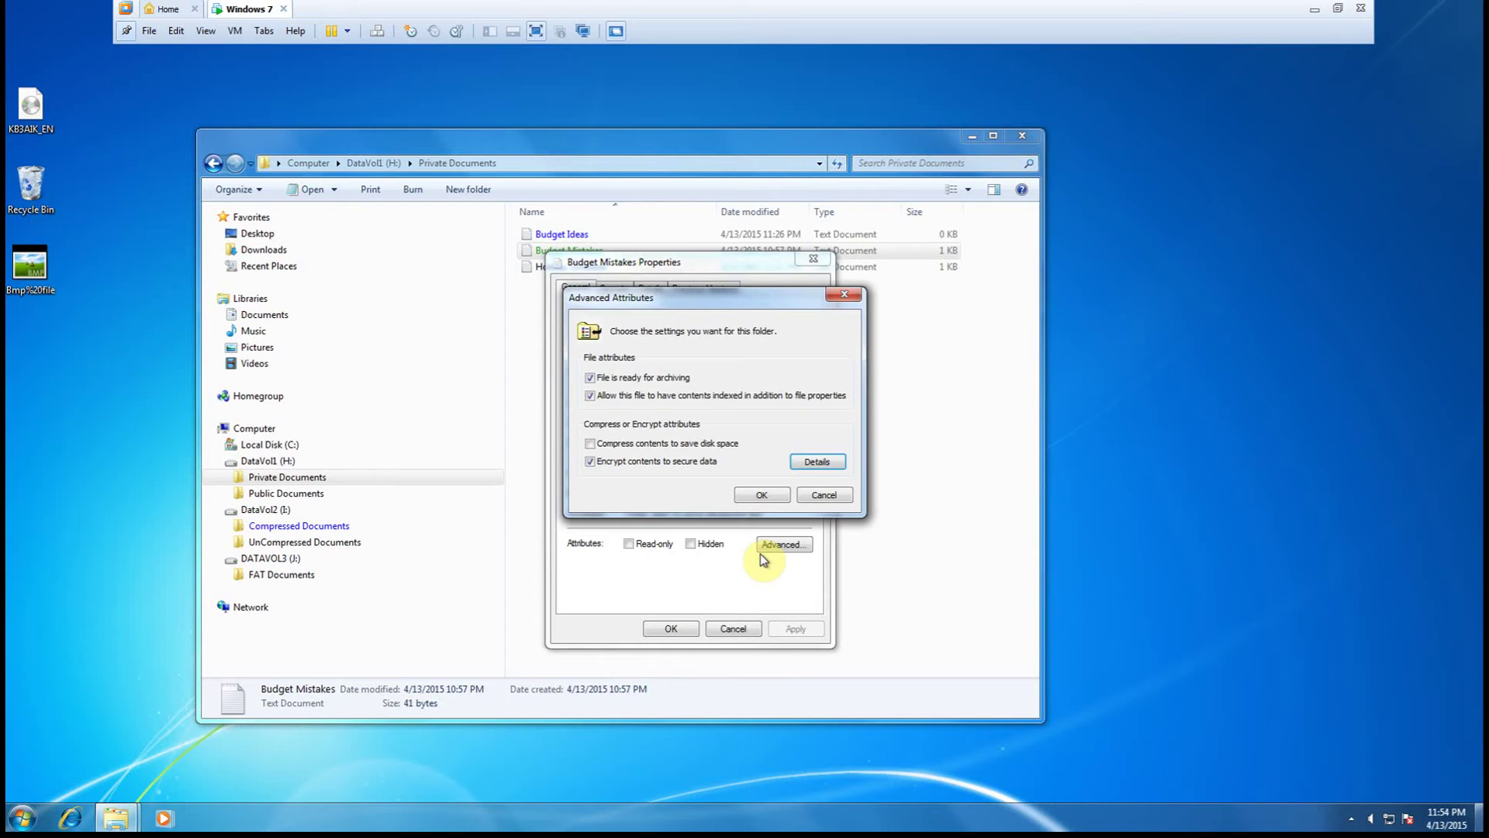